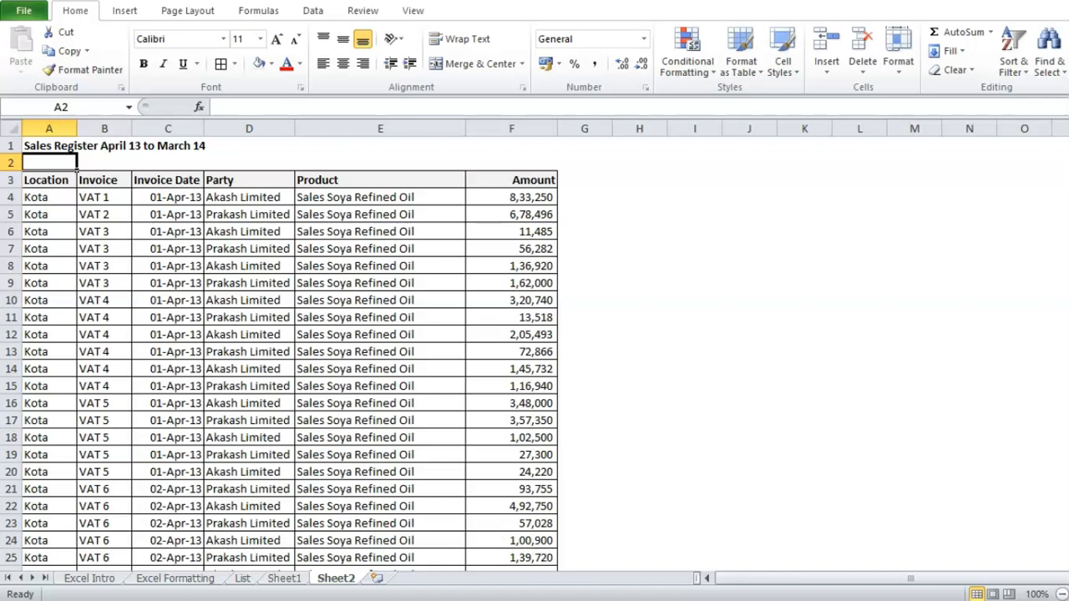
Examine the column headers and the first record of the sales register.
key(Right)
key(Right)
key(Right)
key(Down)
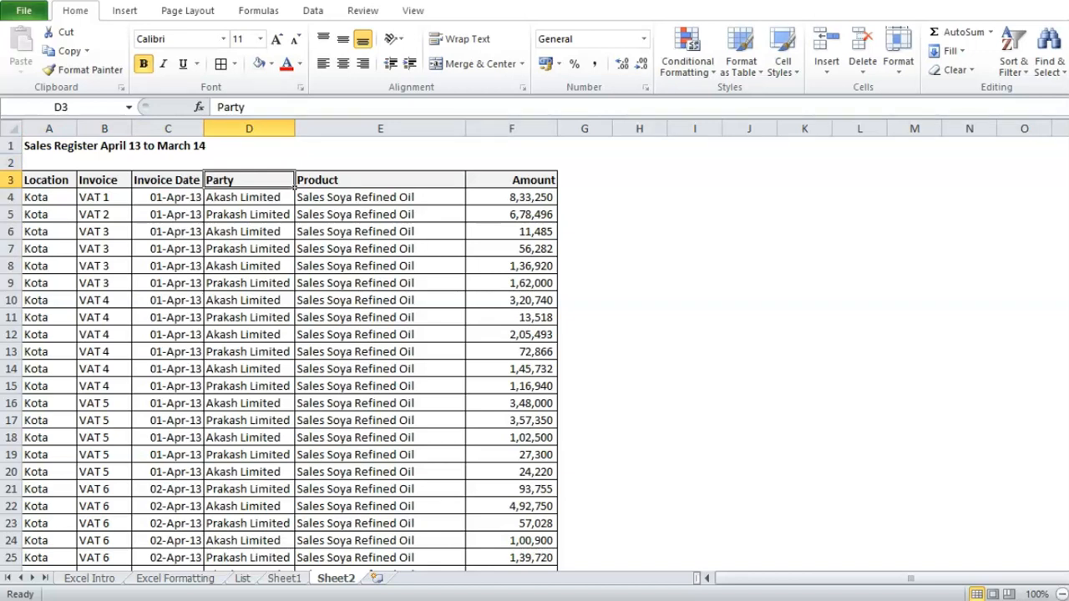
key(Down)
key(Right)
key(Right)
key(Right)
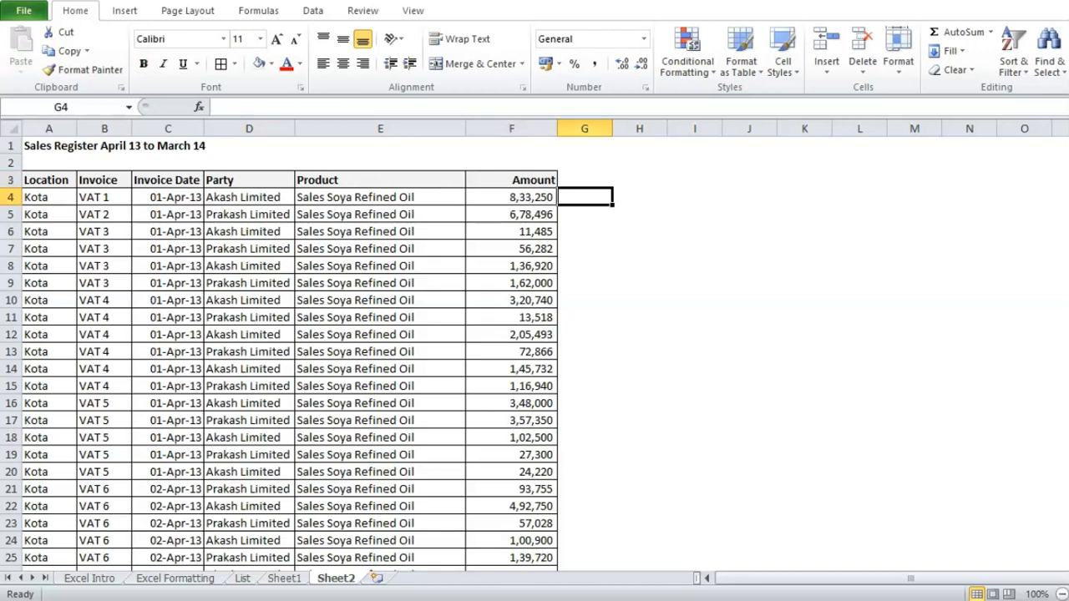
key(Left)
key(Left)
key(Left)
key(Left)
key(Left)
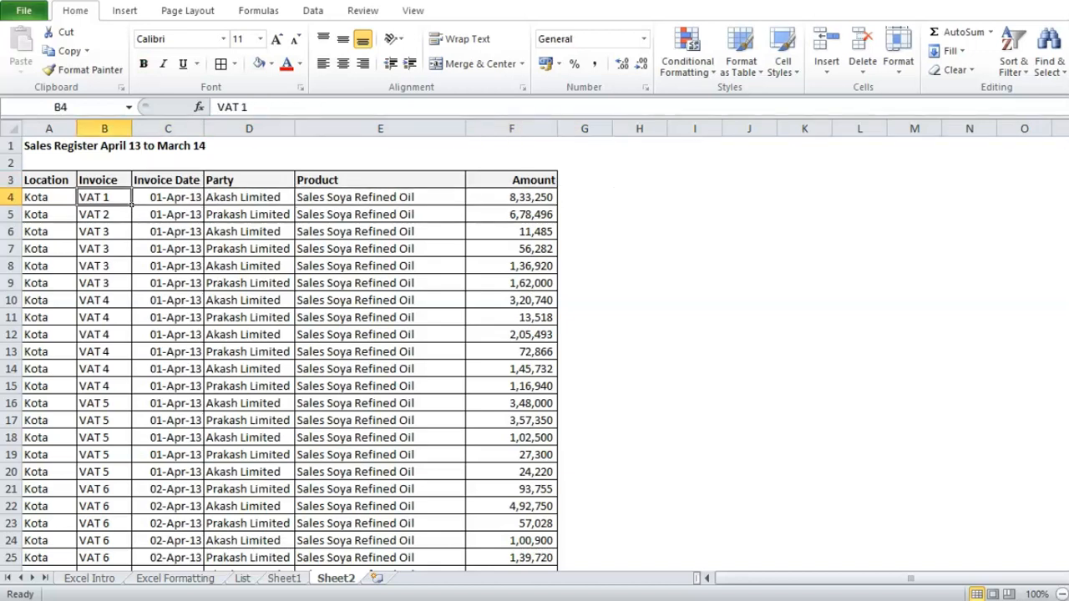
key(Right)
key(Right)
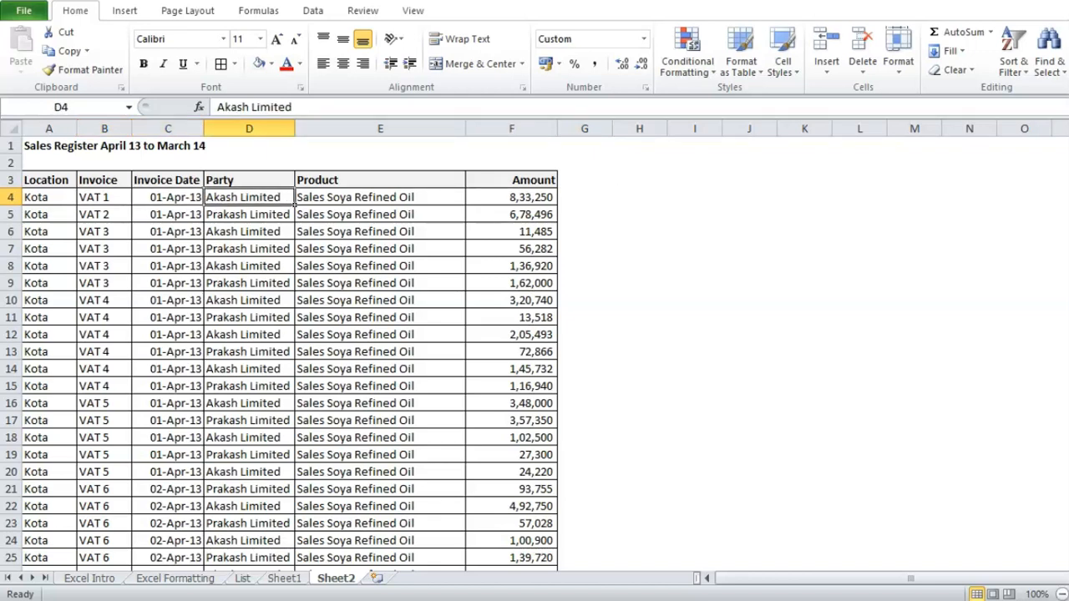
Browse down the sales register to review its extent and the later sales entries.
key(ctrl+Left)
key(ctrl+Down)
key(ctrl+Up)
key(ctrl+Down)
key(ctrl+Up)
key(Page_Down)
key(Page_Down)
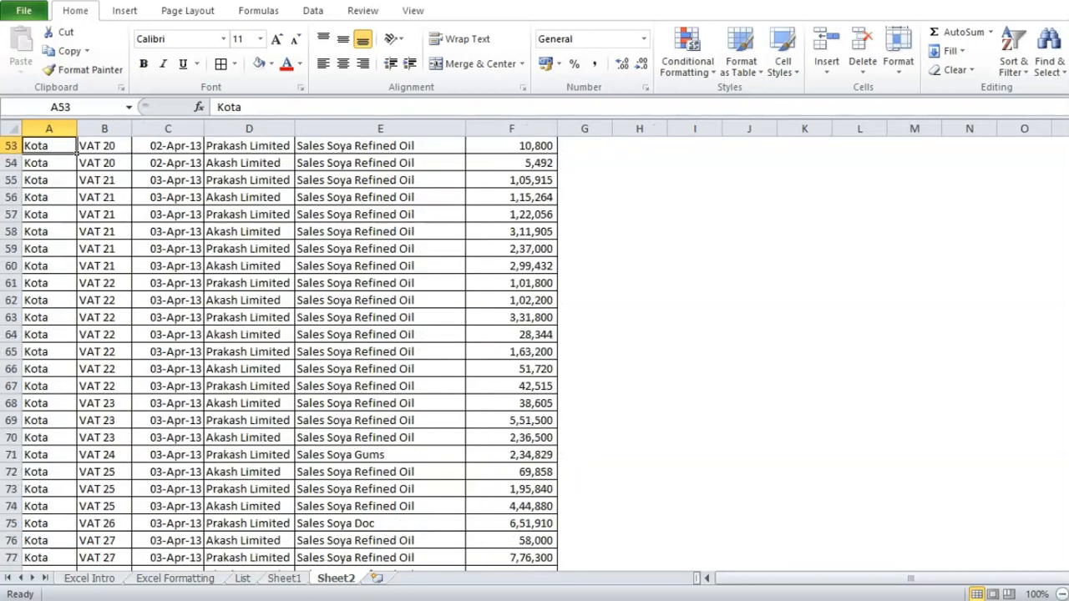
key(Page_Down)
key(Page_Down)
key(Page_Down)
key(Page_Down)
key(Page_Down)
key(Page_Down)
key(Page_Down)
key(Page_Down)
key(Page_Down)
key(Page_Down)
key(Page_Down)
key(Page_Down)
key(Page_Down)
key(Page_Down)
key(Page_Down)
key(Page_Down)
key(Page_Down)
key(Page_Down)
key(Page_Down)
key(Page_Down)
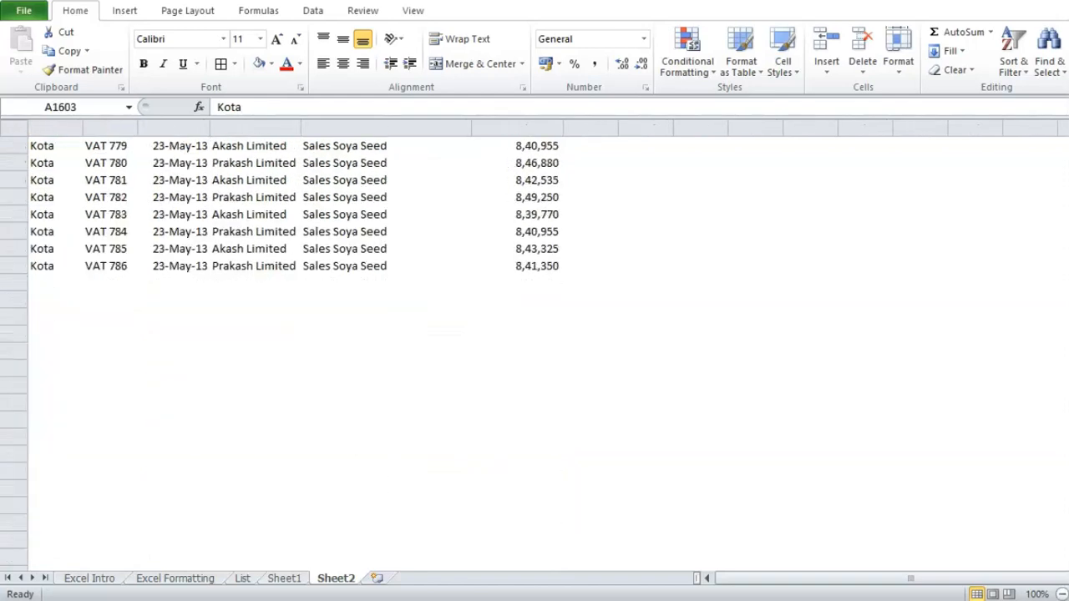
key(Page_Down)
key(Page_Down)
key(Page_Down)
key(Page_Down)
key(Page_Down)
key(Page_Down)
key(Page_Down)
key(Page_Down)
key(Page_Down)
key(Page_Down)
key(Page_Down)
key(Page_Down)
Apply AutoFilter to the whole sales register, using row 3 as the headers from Location to Amount.
key(ctrl+Up)
key(ctrl+shift+Right)
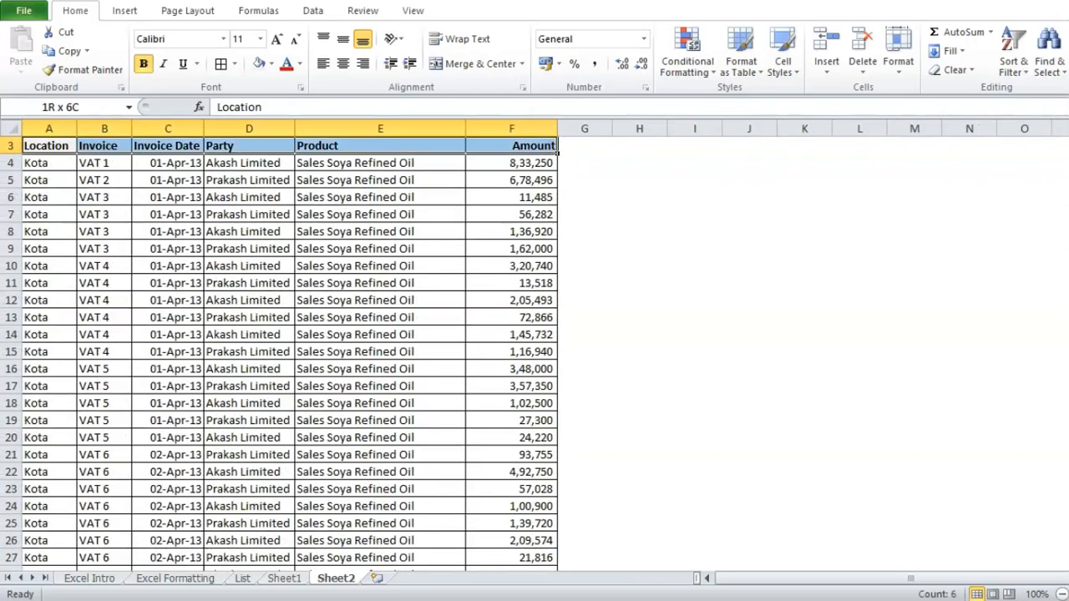
key(ctrl+shift+Down)
key(alt+d)
key(f)
key(f)
Check the Location column's filter list for the locations in the register.
key(Up)
key(Down)
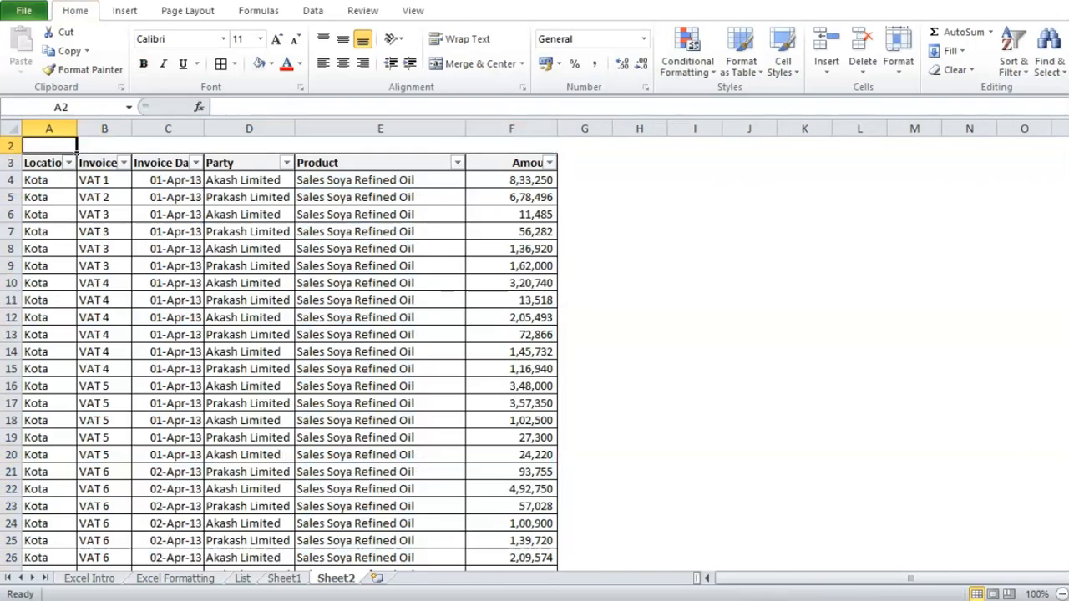
key(alt+Down)
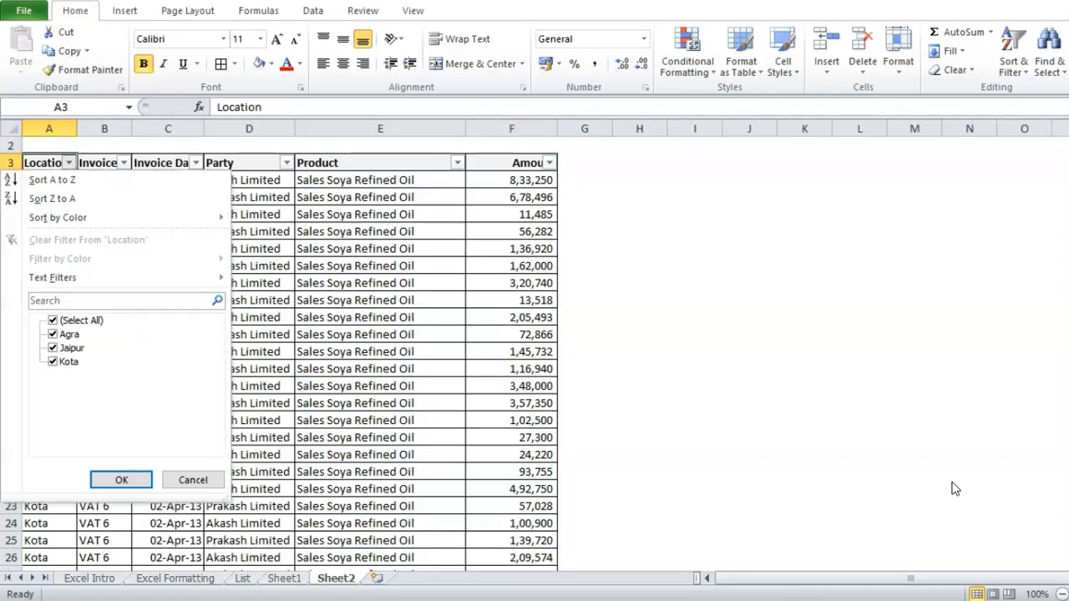
click(543, 284)
Check the Product column's filter list for the products sold, leaving the filter unchanged.
drag(406, 182, 424, 372)
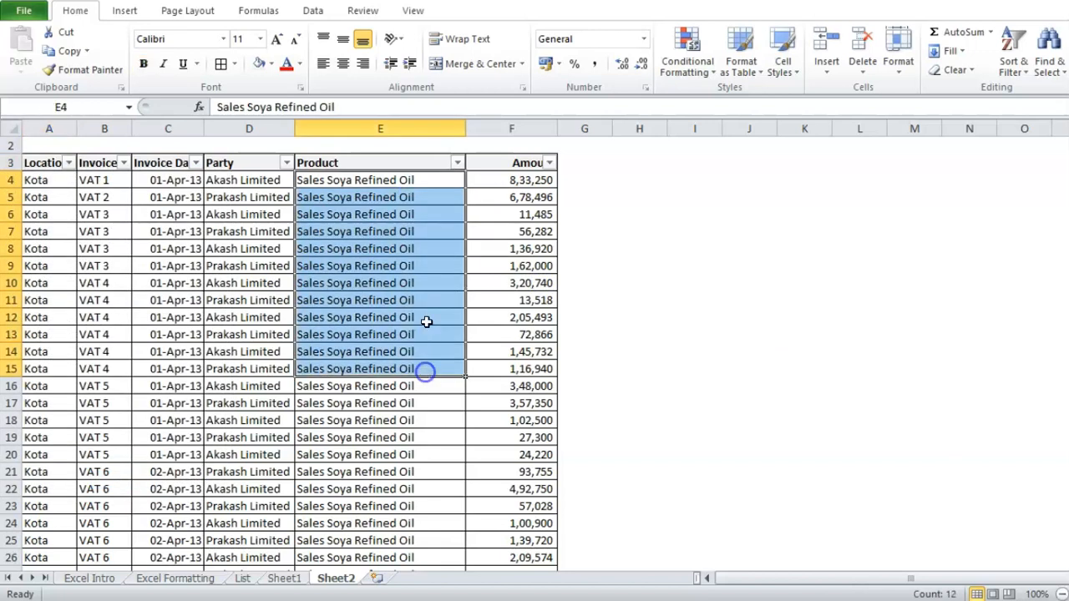
click(457, 163)
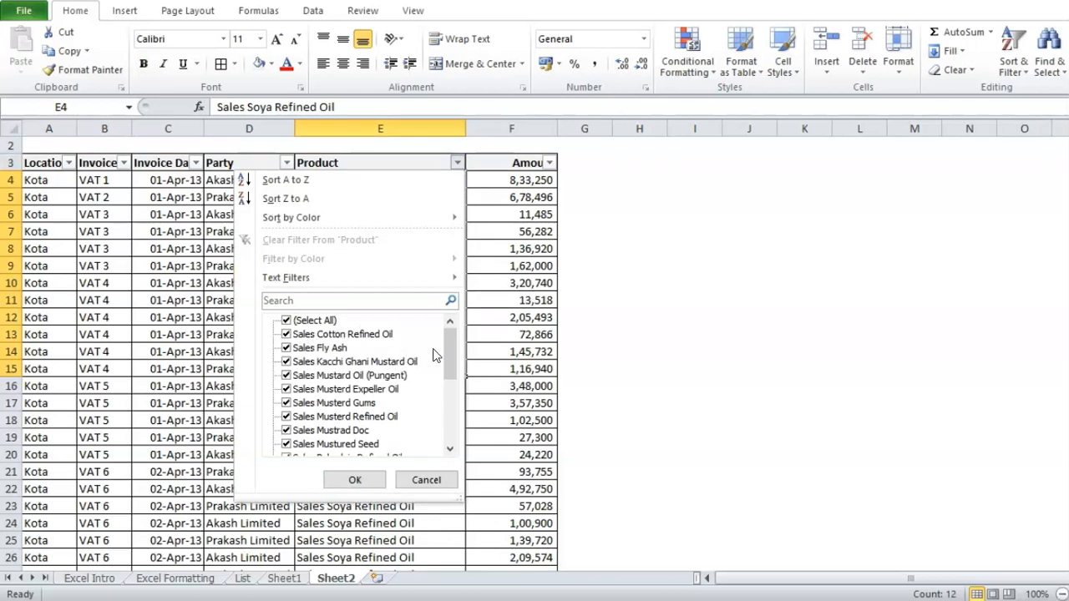
drag(449, 354, 445, 418)
click(426, 479)
click(526, 184)
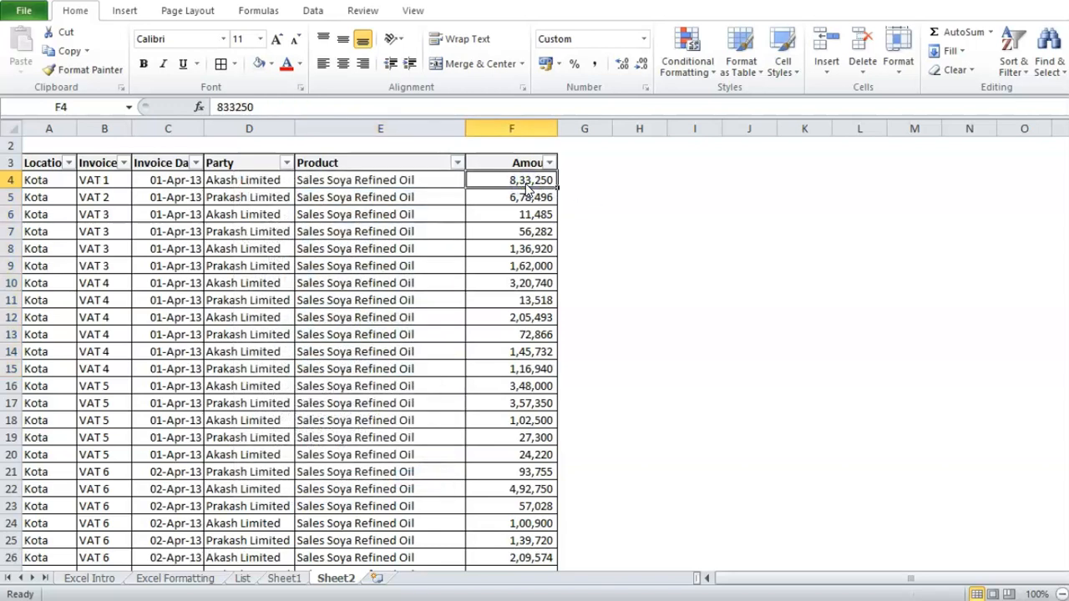
key(Up)
key(ctrl+Home)
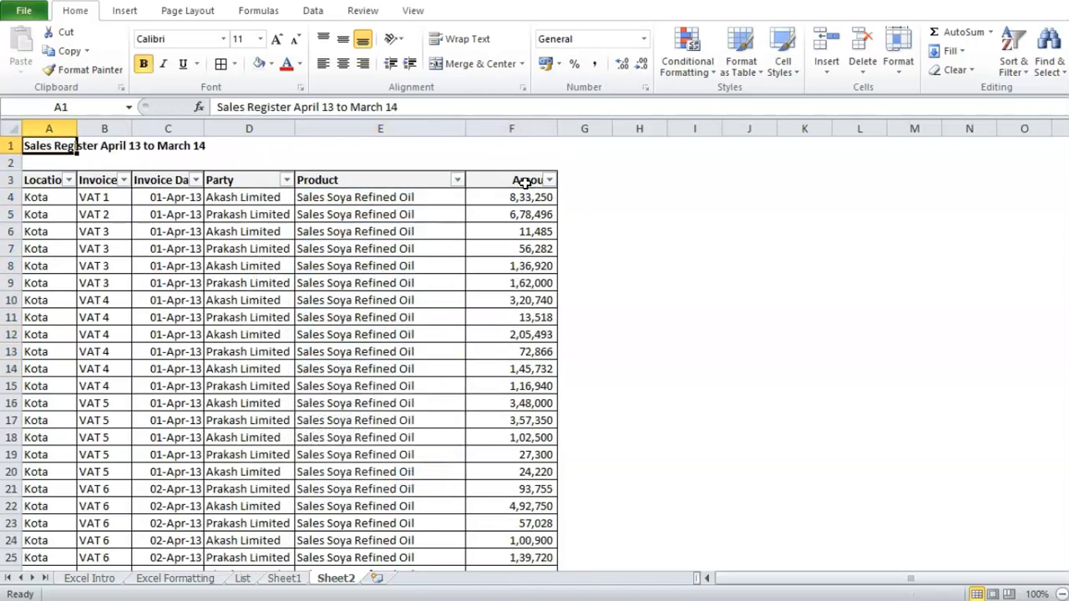
key(Right)
key(Right)
key(Right)
key(Right)
key(Right)
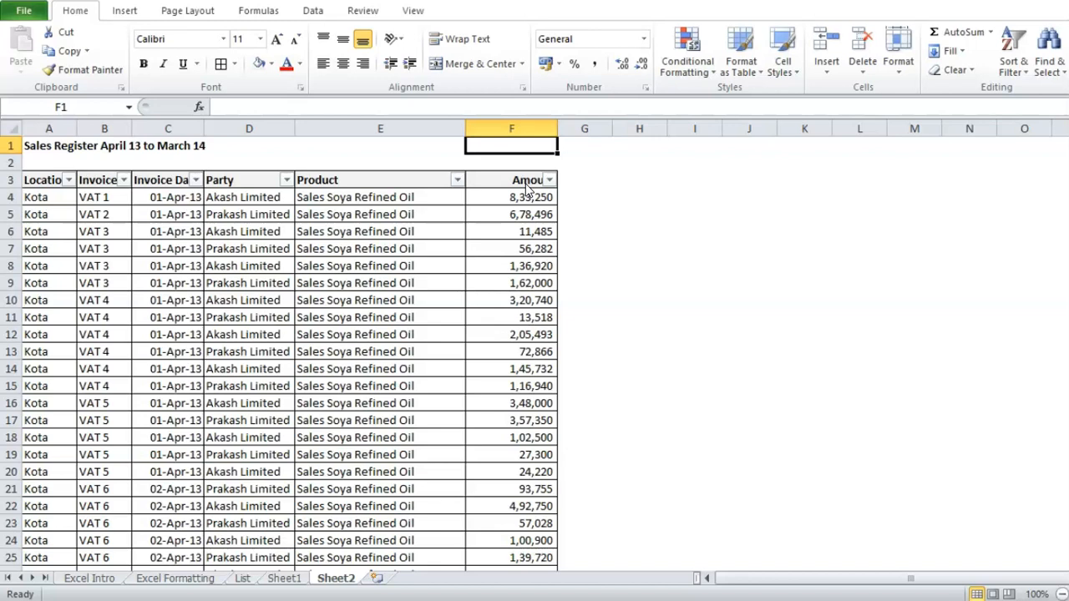
key(Left)
key(Down)
key(Down)
key(Left)
key(Left)
key(Left)
key(Left)
key(Down)
key(Right)
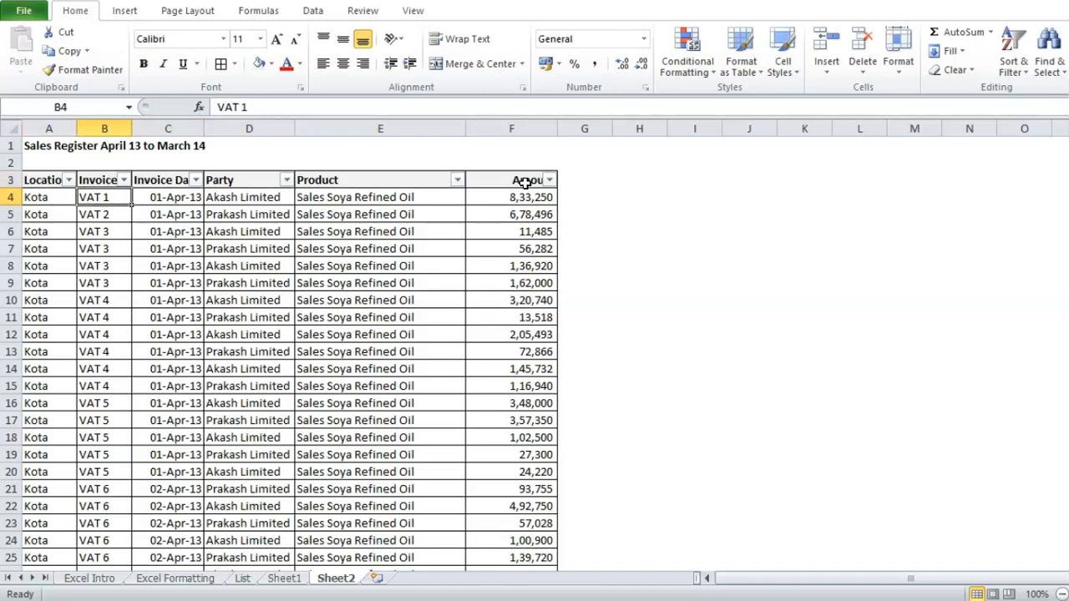
key(alt)
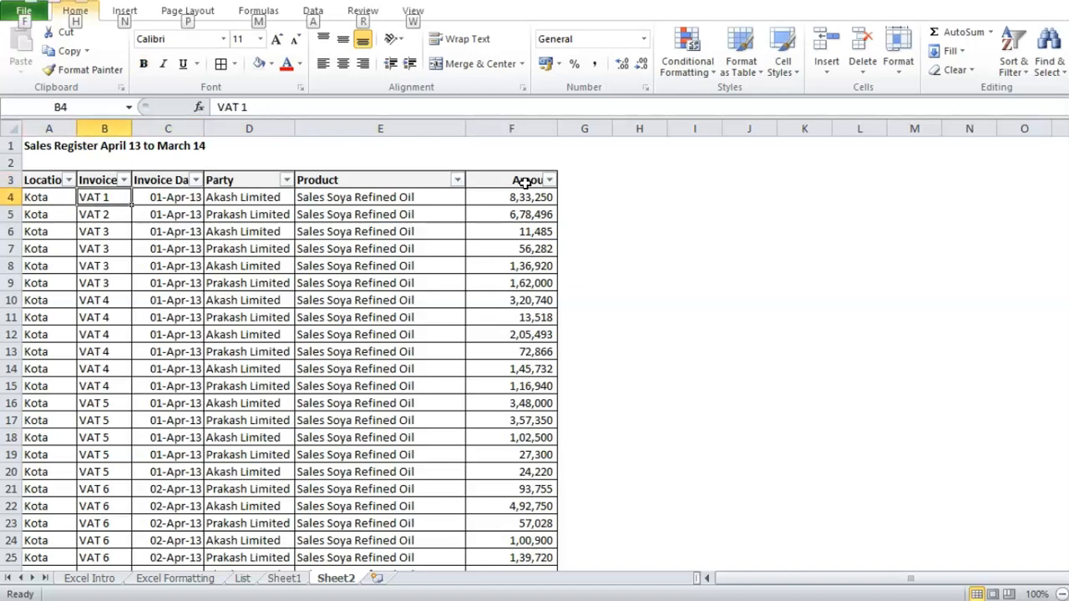
key(alt)
key(Left)
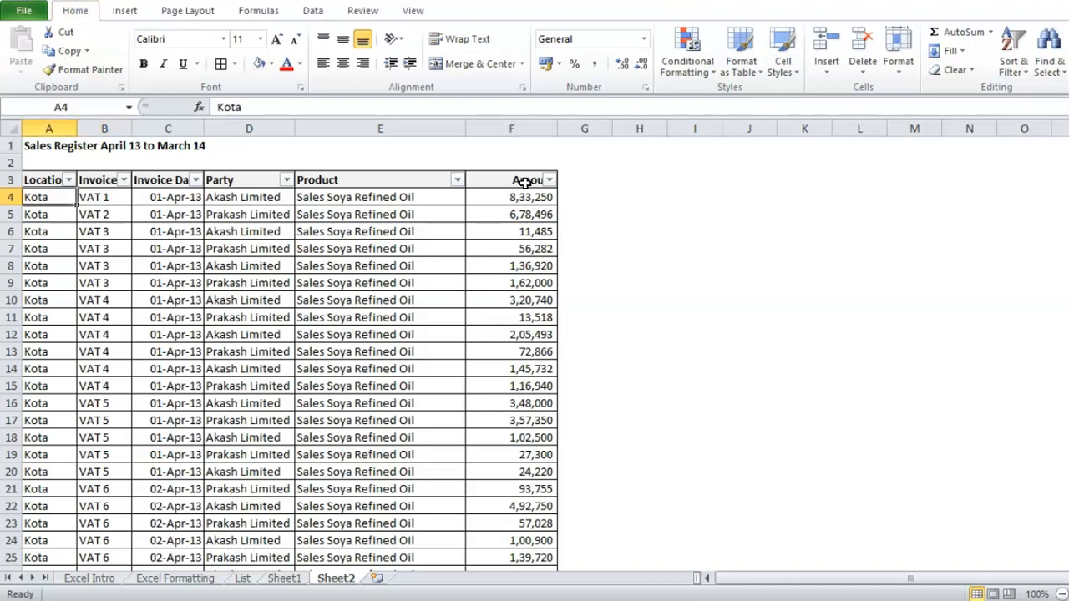
Enter the heading "State wise sales" in cell A20721, below the sales data, and make it bold.
key(ctrl+Down)
key(ctrl+Down)
key(ctrl+Up)
key(Down)
key(Down)
key(Down)
key(Down)
key(Down)
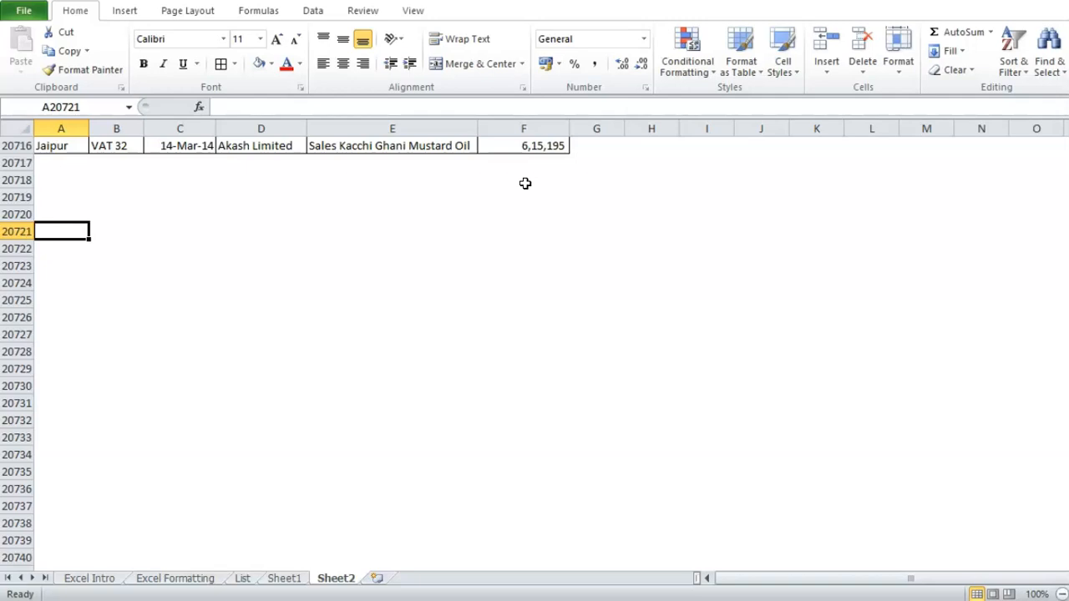
text(Sta)
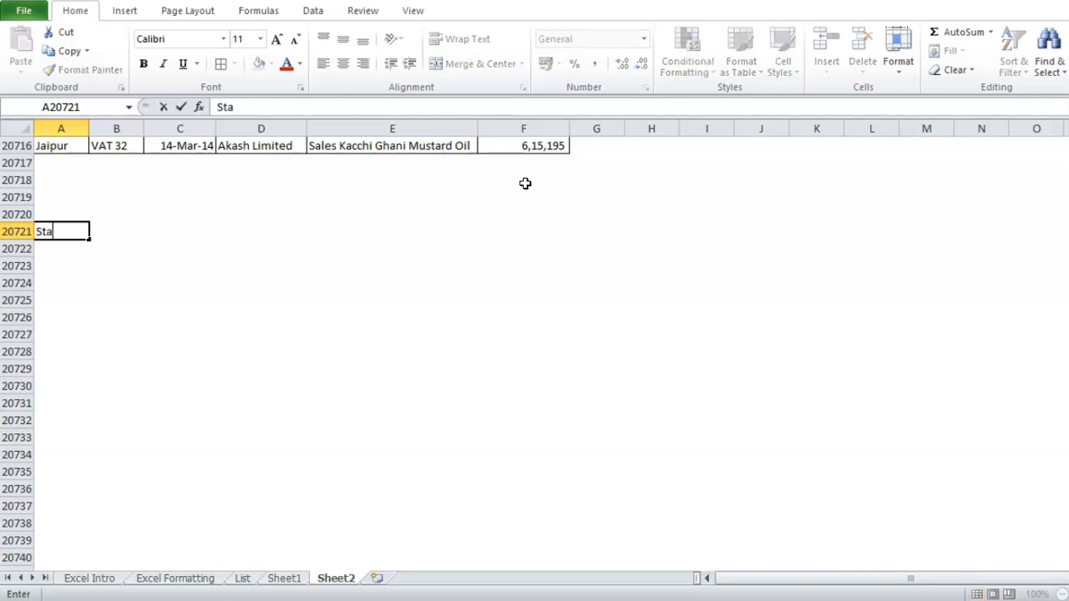
text(te wise sales)
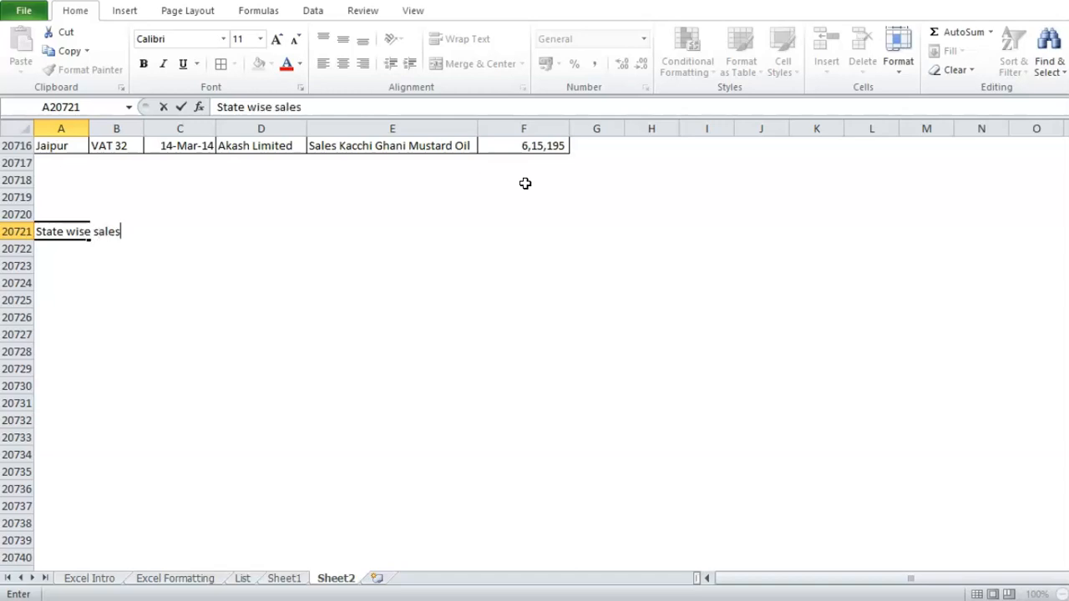
key(Return)
key(Up)
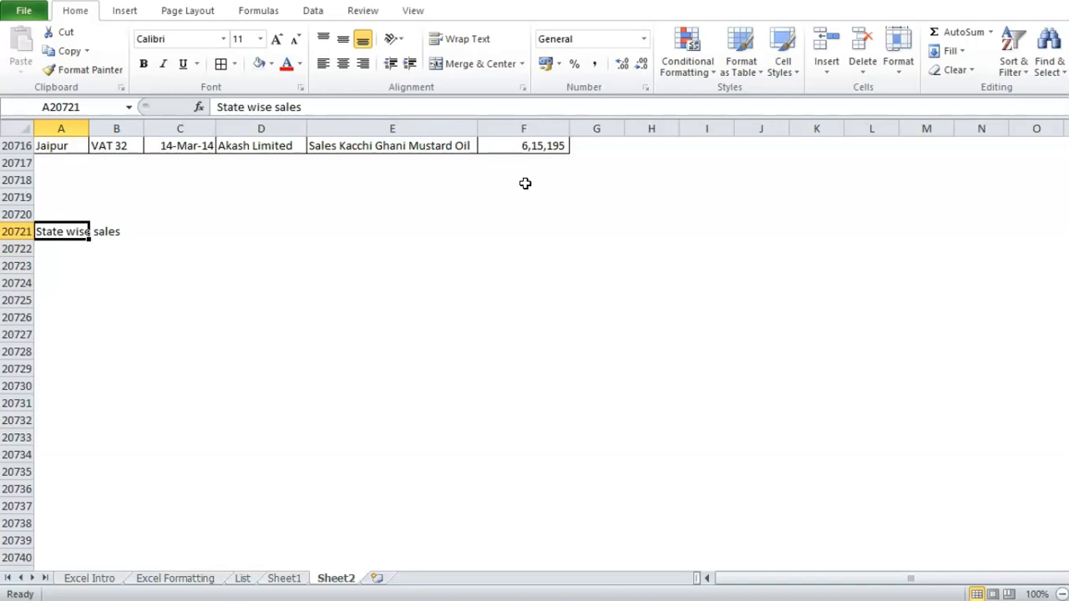
key(ctrl+b)
key(Return)
key(Up)
Copy all Location entries from A4 to the end of the register into column I, starting at I4.
key(ctrl+Up)
key(ctrl+Up)
key(Up)
key(Down)
key(Down)
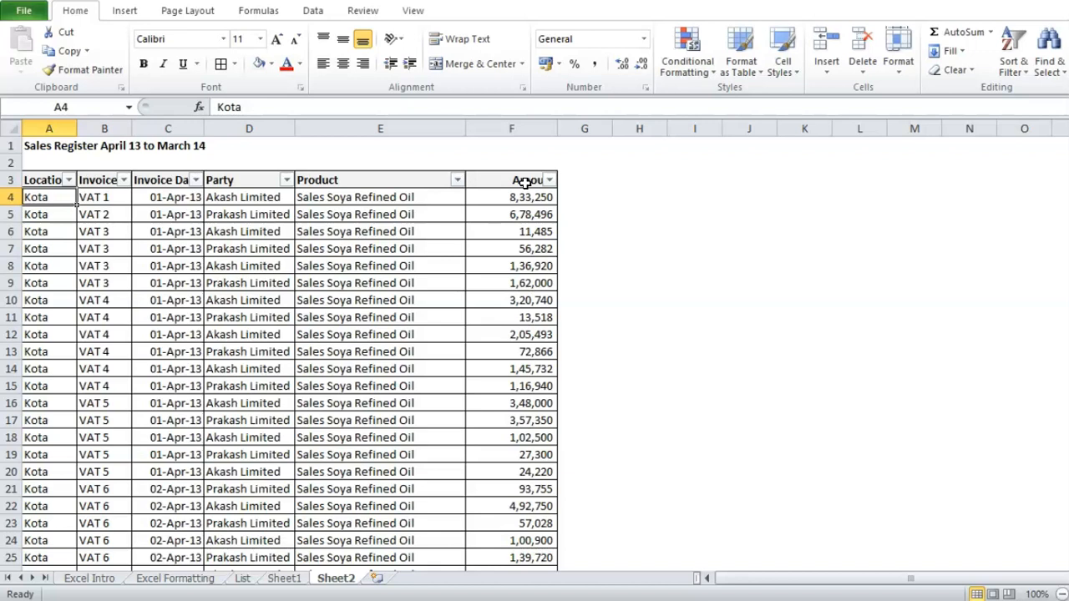
key(ctrl+shift+Down)
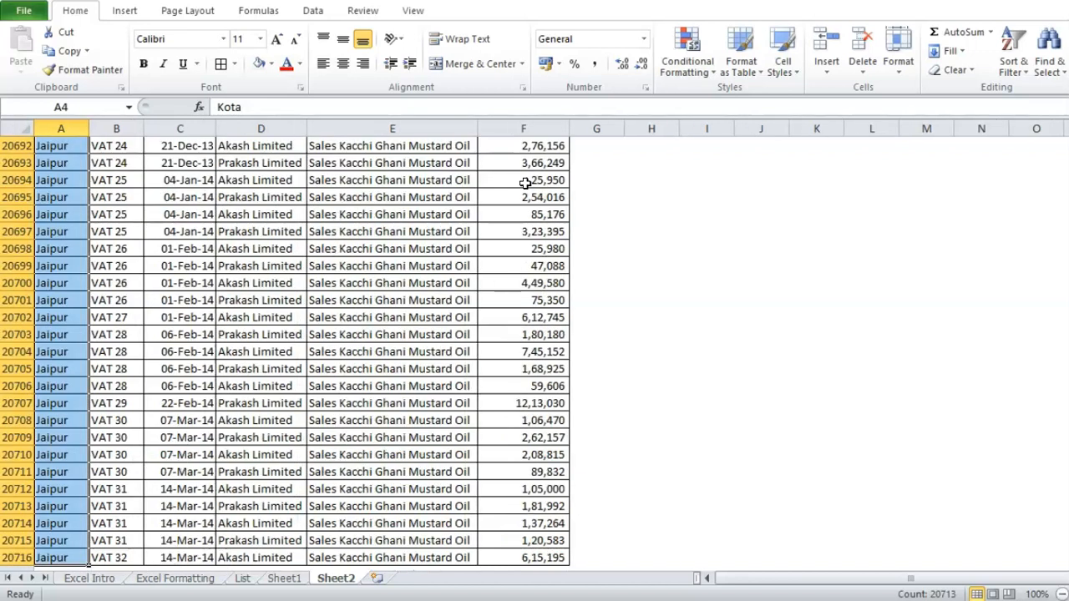
key(ctrl+c)
key(ctrl+Up)
key(Down)
key(Right)
key(Right)
key(Right)
key(Right)
key(Right)
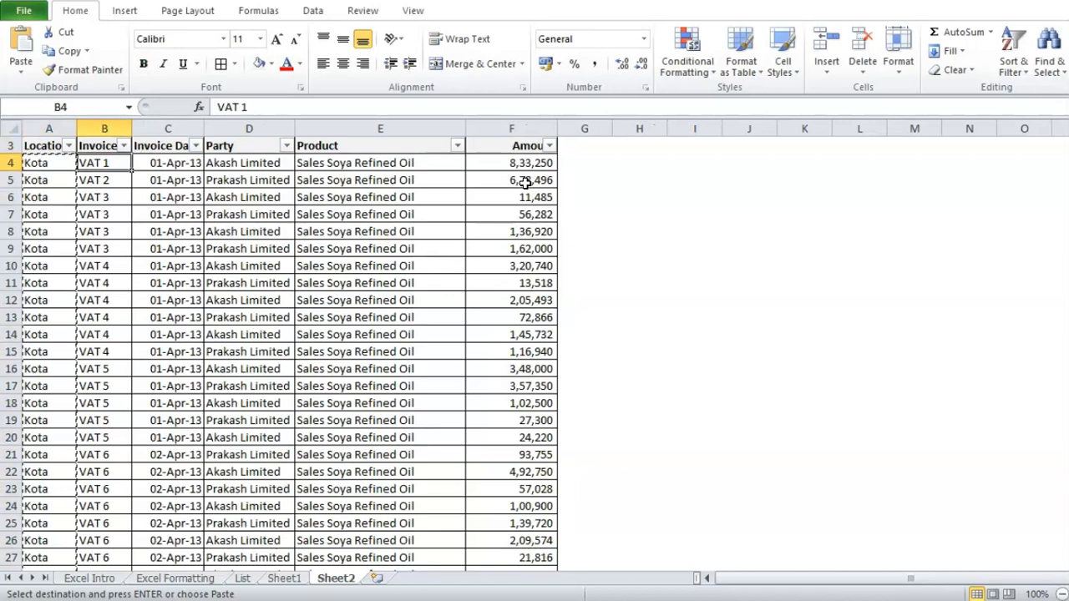
key(Right)
key(Right)
key(Right)
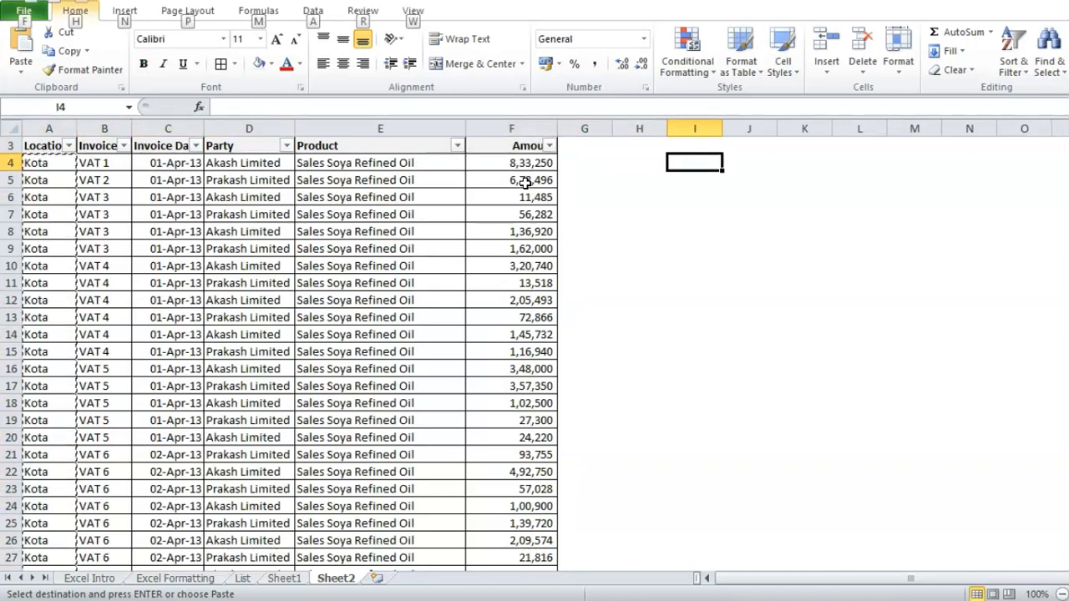
key(ctrl+v)
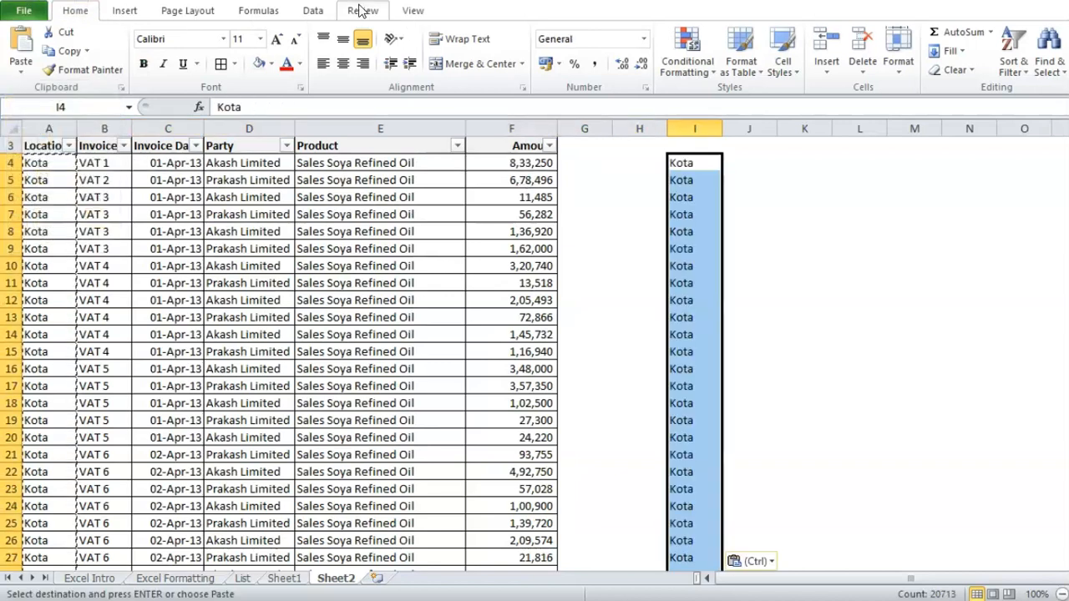
Remove the duplicate values from the copied location list in column I.
click(311, 8)
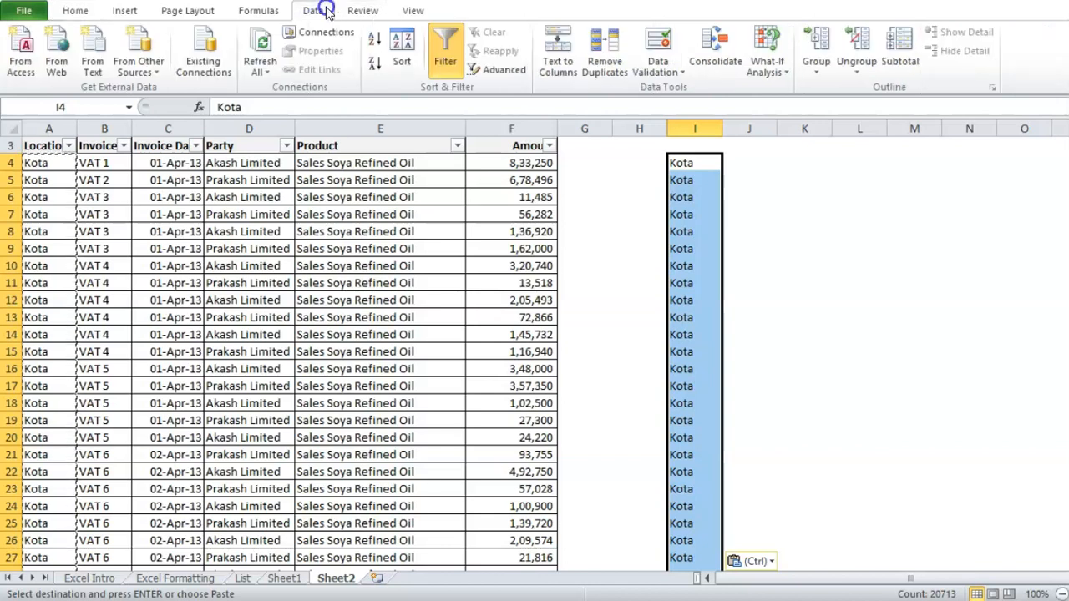
click(603, 70)
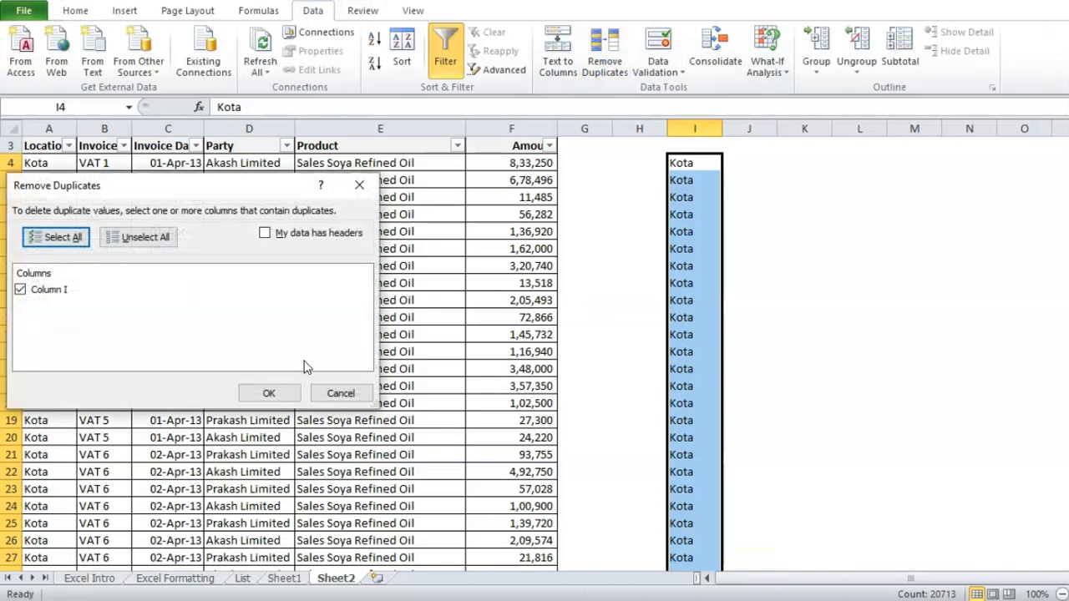
click(275, 395)
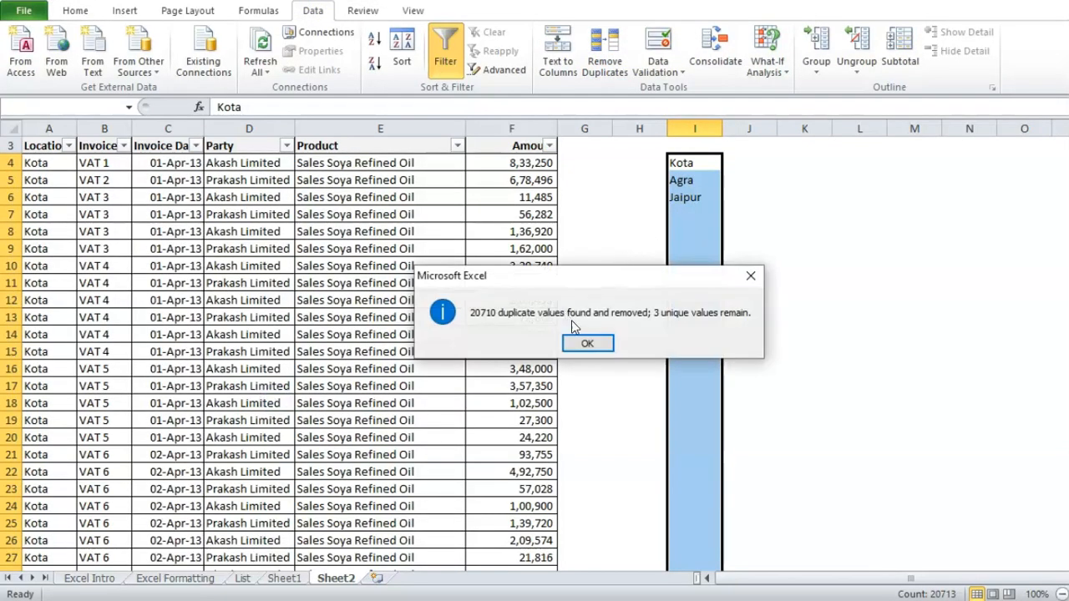
click(591, 346)
Copy the unique locations in I4:I6 to A20722, directly under the "State wise sales" heading.
drag(681, 163, 685, 203)
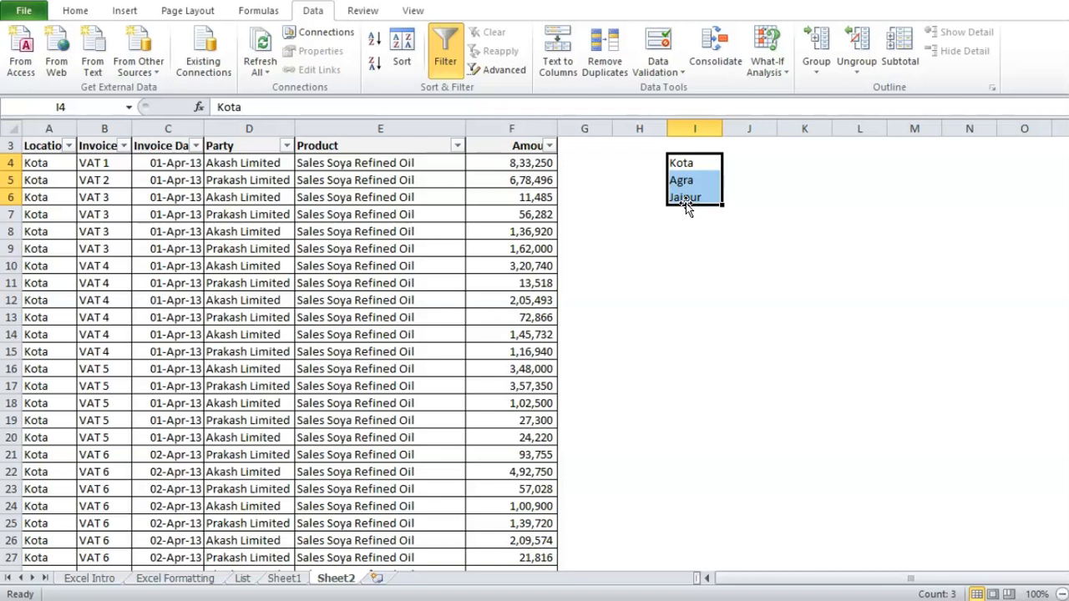
key(ctrl+c)
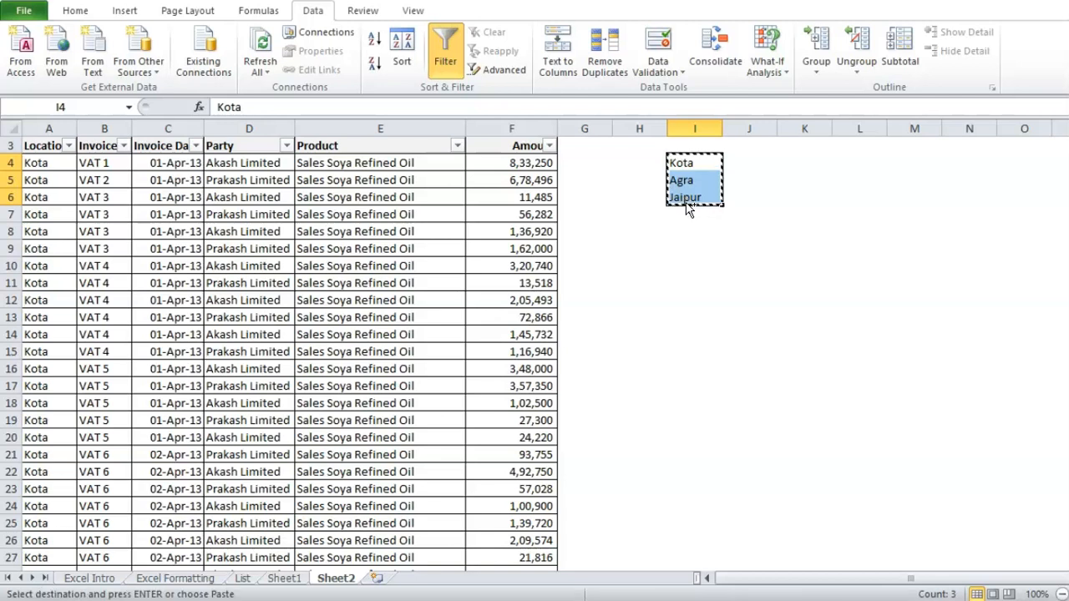
key(Home)
key(ctrl+Down)
key(ctrl+Up)
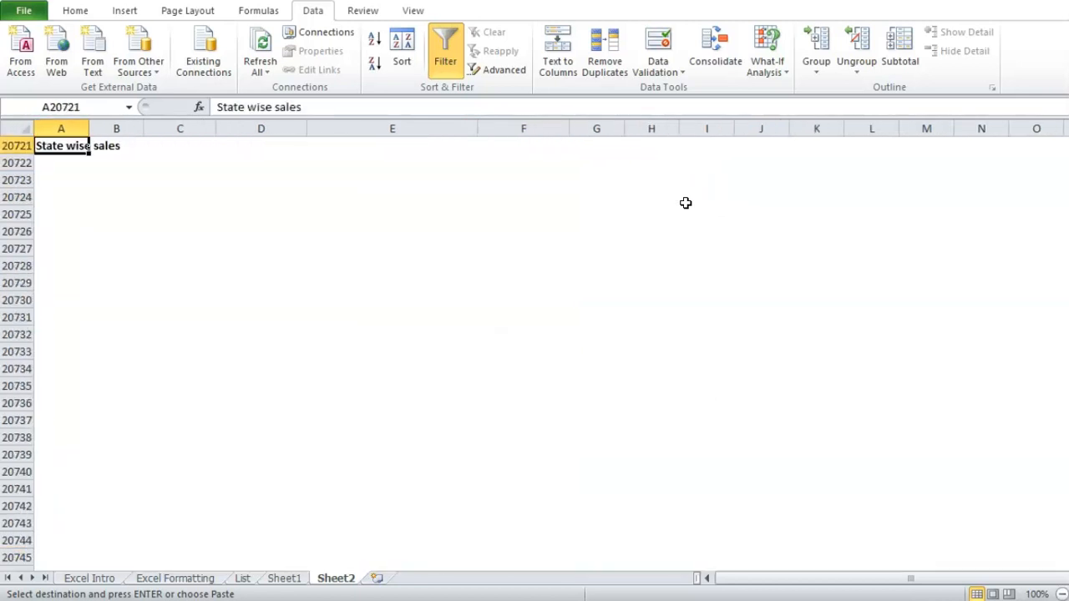
key(Down)
key(Return)
Insert a blank row at row 20722, between the "State wise sales" heading and Kota.
key(Up)
key(Up)
key(Up)
key(Up)
key(Up)
key(Up)
key(Up)
key(Up)
key(Up)
key(Up)
key(Up)
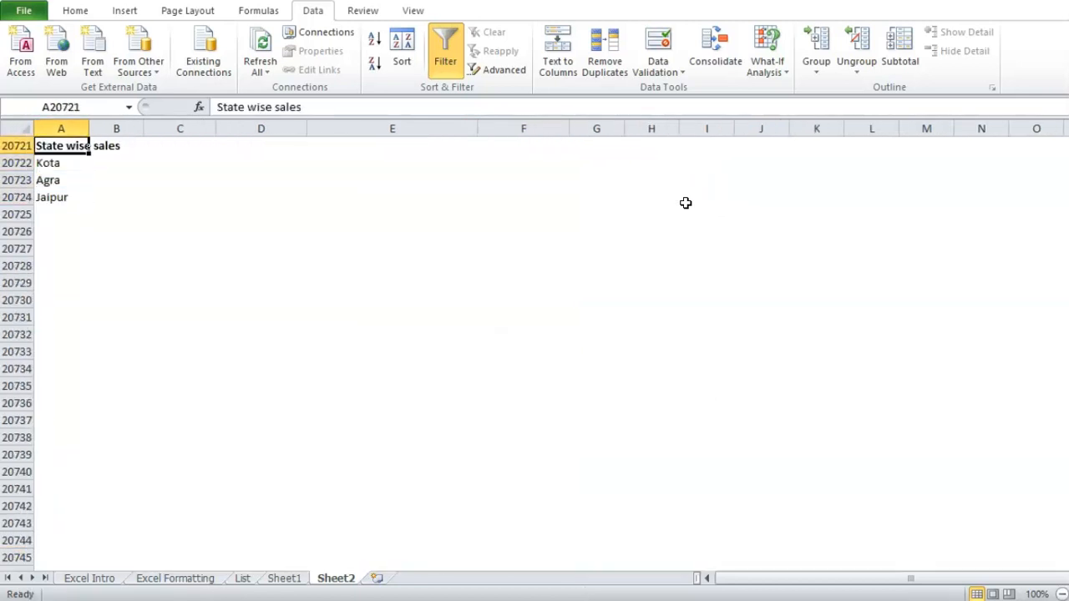
key(Down)
key(Down)
key(Down)
key(Down)
key(Down)
key(Down)
key(Down)
key(Down)
key(Down)
key(Down)
key(Down)
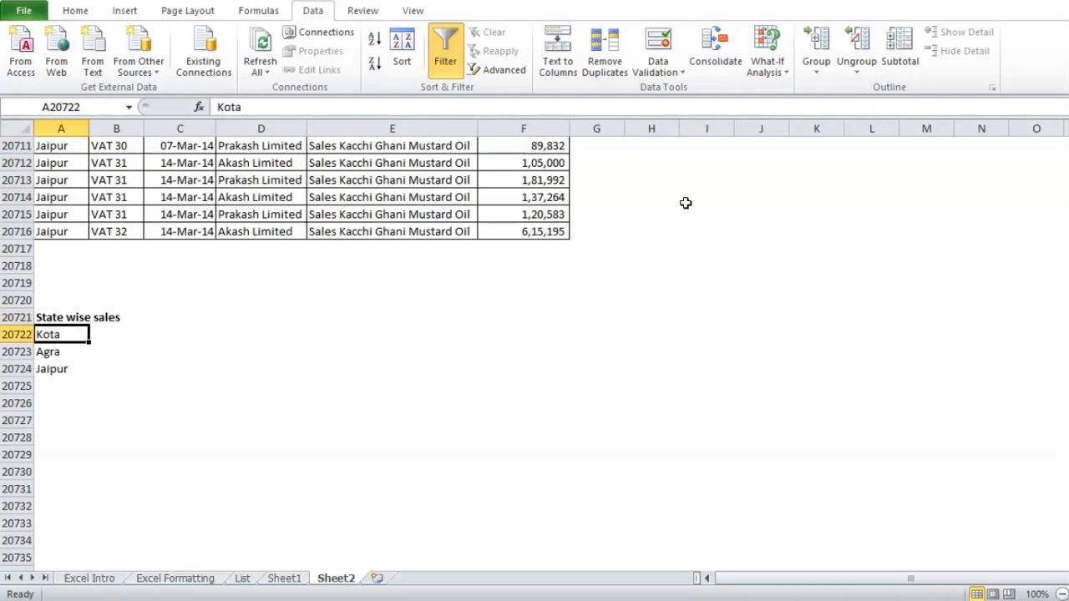
key(shift+space)
key(ctrl+shift+plus)
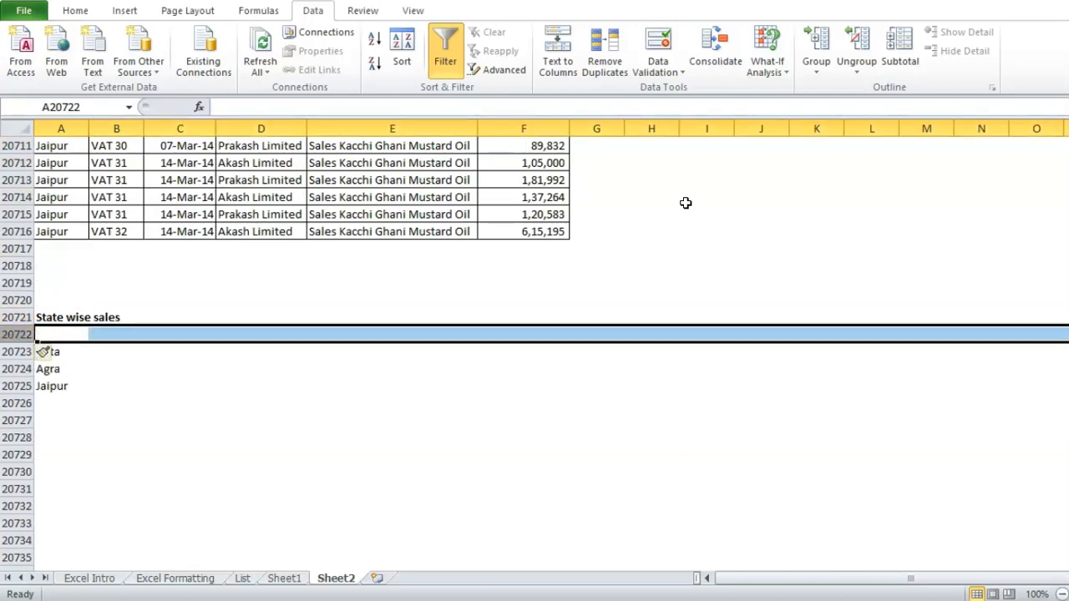
Enter the headings State in A20722 and Sales in B20722, and make the Sales heading bold.
key(Left)
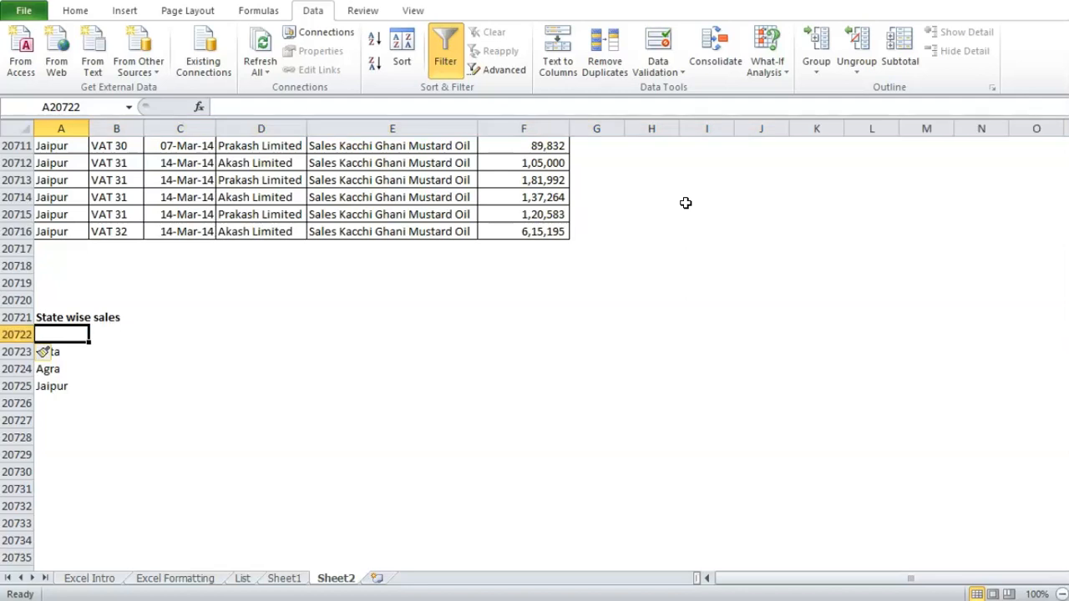
text(State)
key(Delete)
key(Tab)
text(Sales)
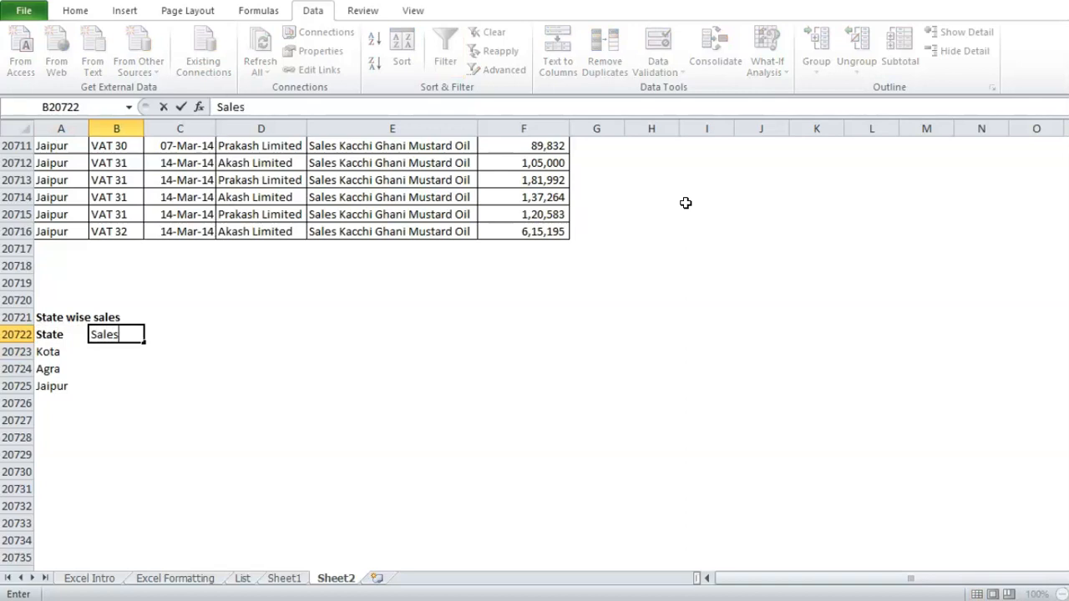
key(Return)
key(Up)
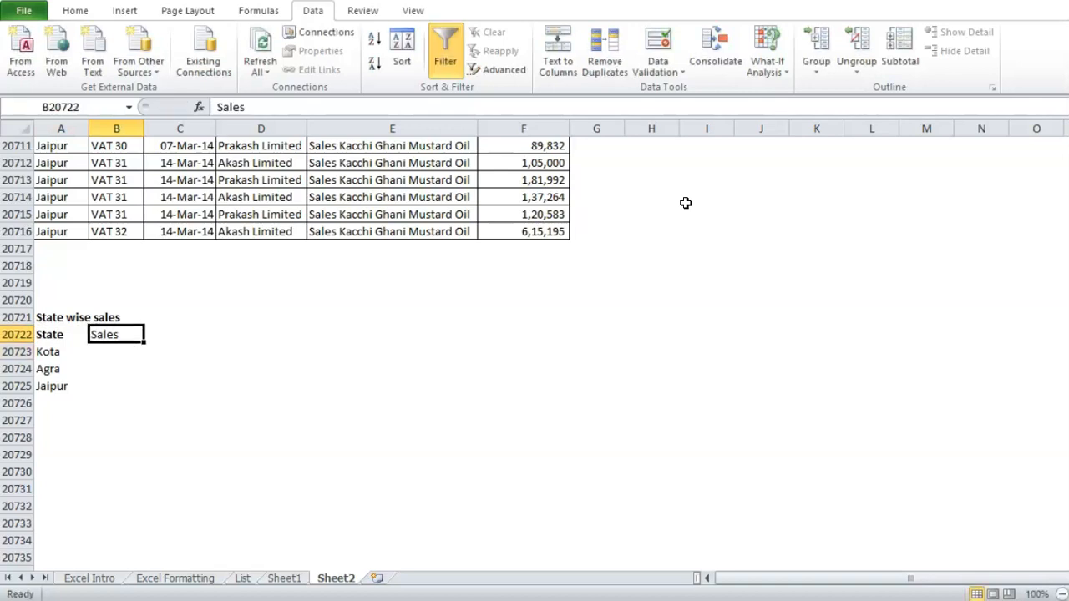
key(ctrl+b)
Apply all borders to the state summary table in A20722:B20725.
key(Left)
key(shift+Right)
key(shift+Down)
key(shift+Down)
key(shift+Down)
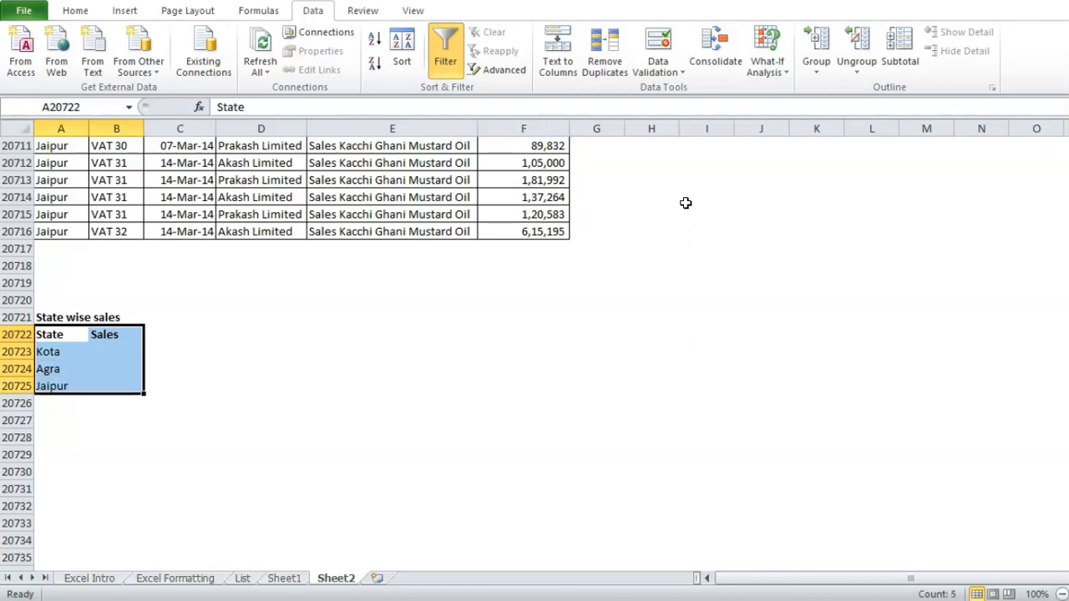
key(alt+h)
key(b)
key(a)
Shade the State and Sales header cells with a light fill and widen column B to about double its width.
drag(82, 335, 109, 334)
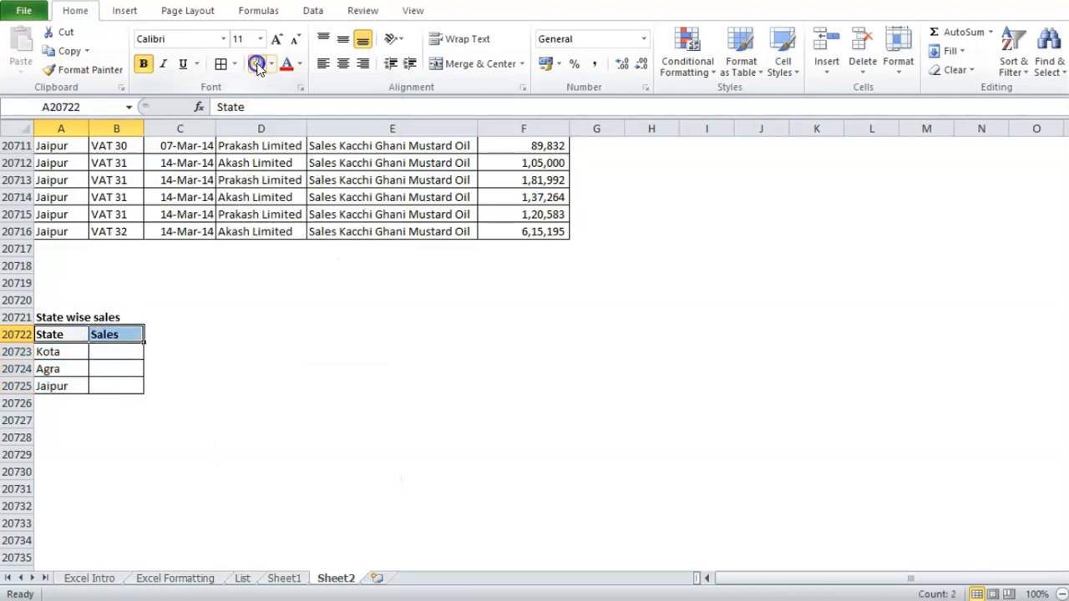
click(99, 455)
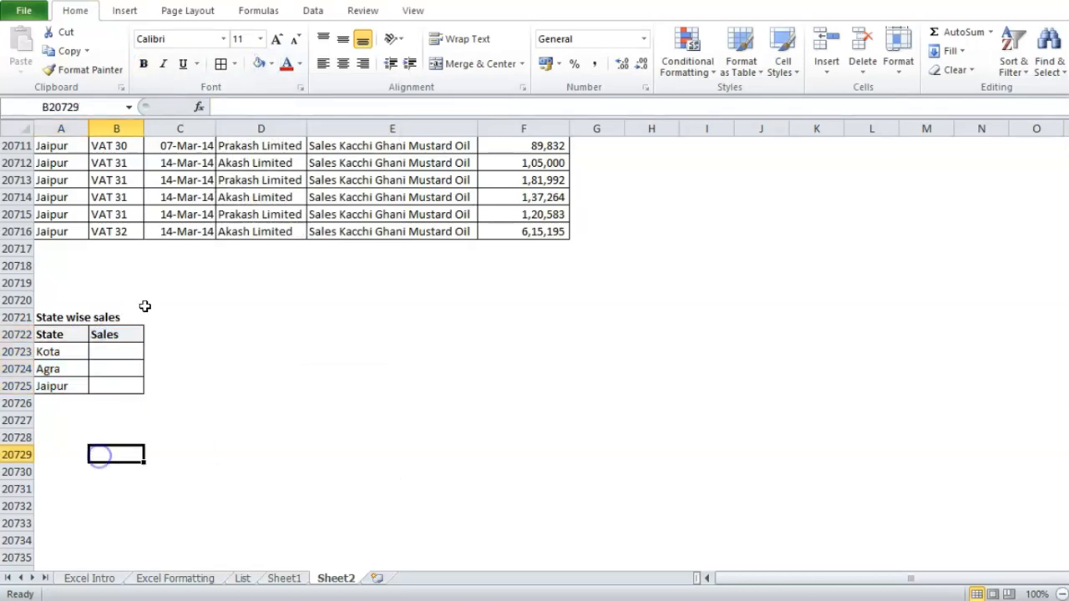
drag(144, 128, 197, 127)
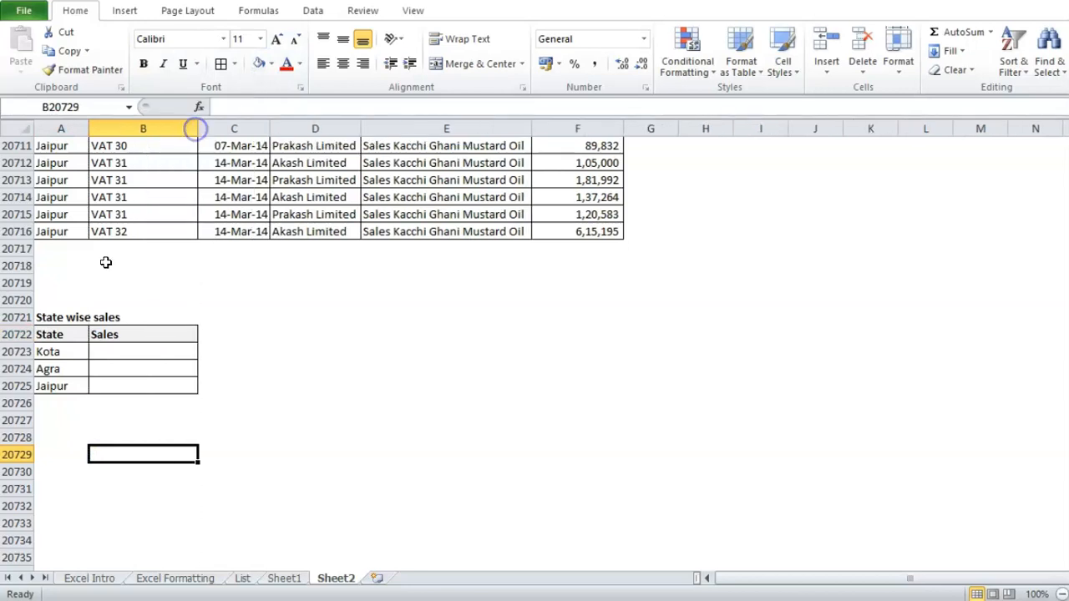
Start a SUMIF formula in B20723 beside Kota, using the absolute location range $A$4:$A$20716 as the criteria range.
click(116, 350)
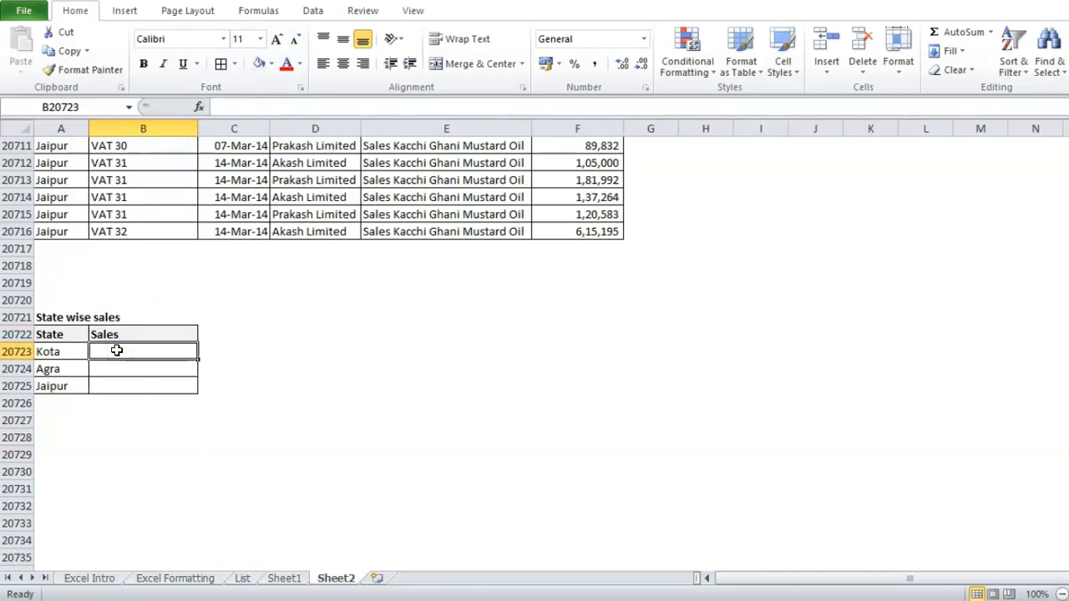
text(=sumif)
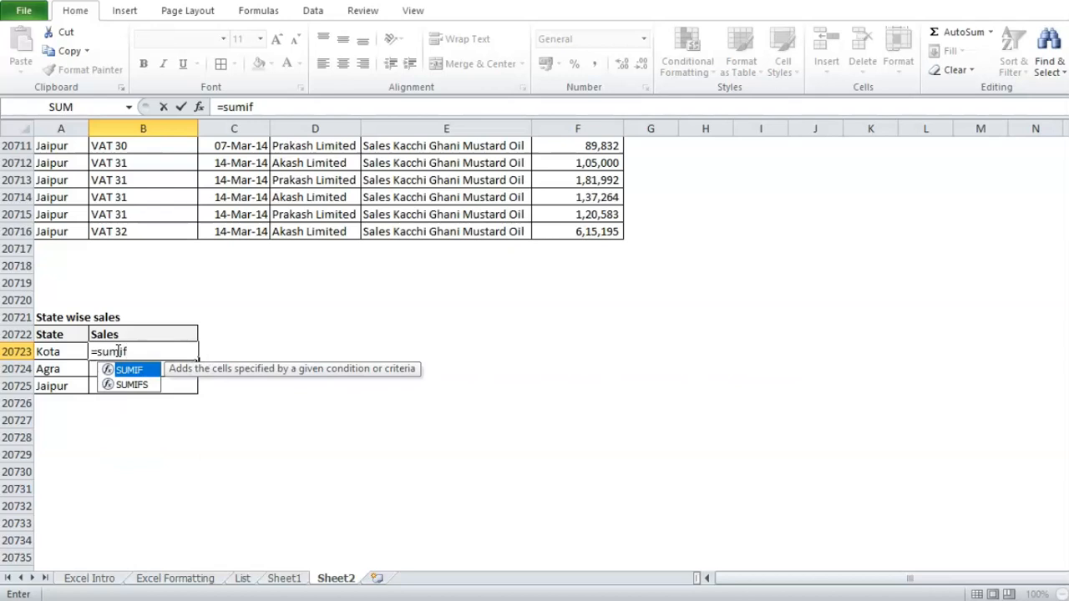
key(Tab)
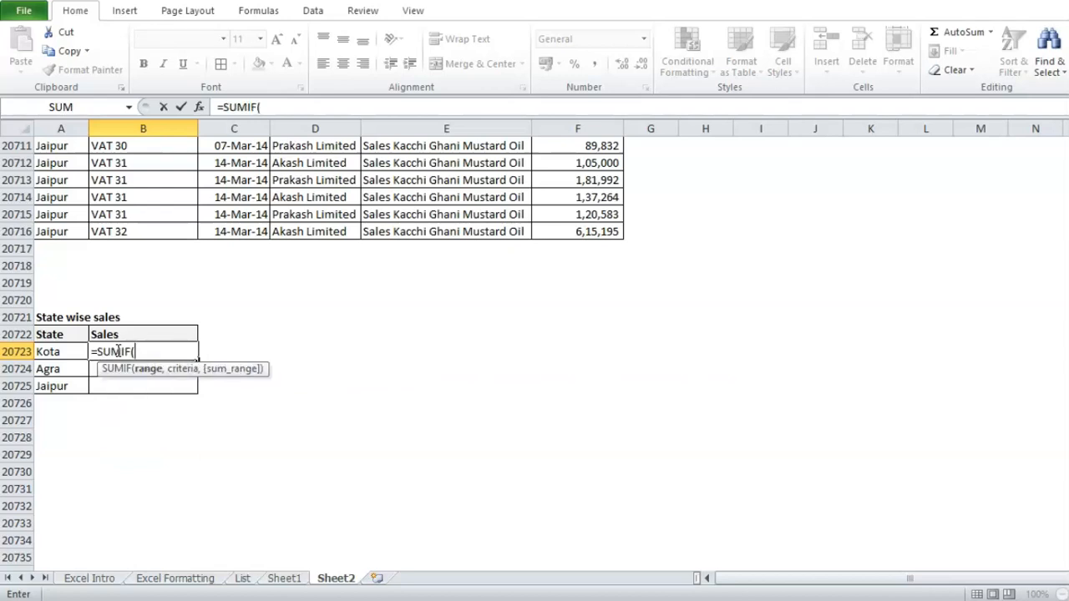
key(Up)
key(Up)
key(Up)
key(Up)
key(Left)
key(Up)
key(Up)
key(Up)
key(ctrl+shift+Up)
key(shift+Down)
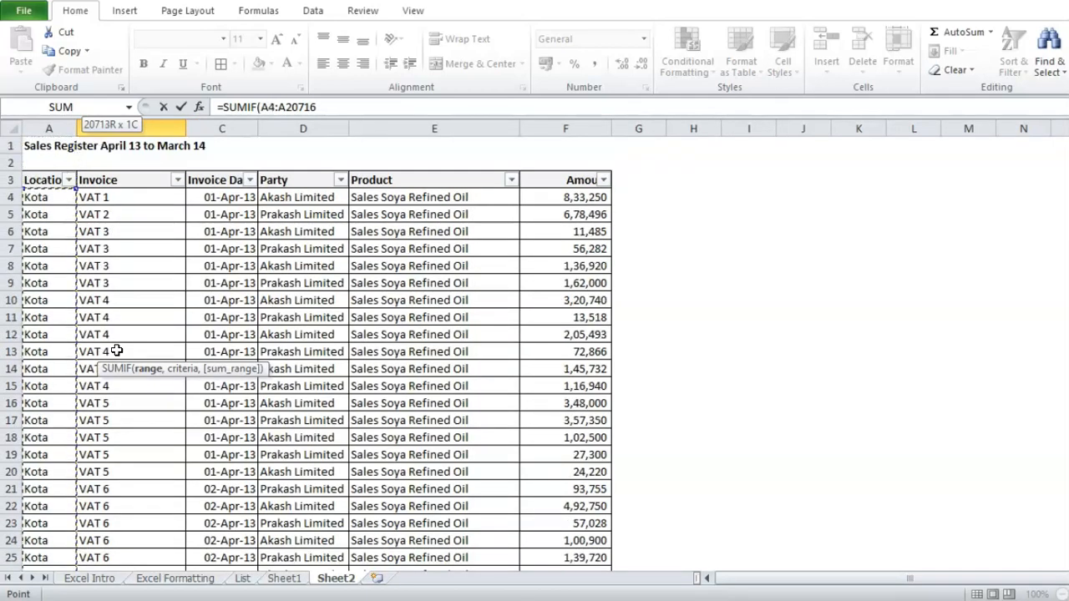
key(F4)
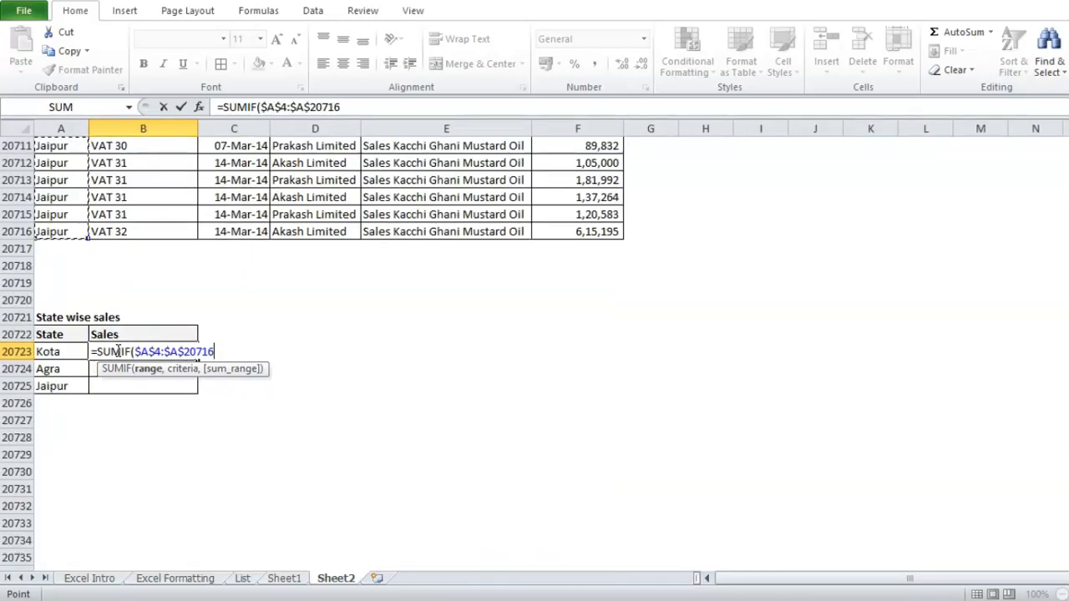
Complete the Kota SUMIF formula with A20723 as the criteria and the absolute amount range $F$4:$F$20716 as the sum range.
text(,)
key(Left)
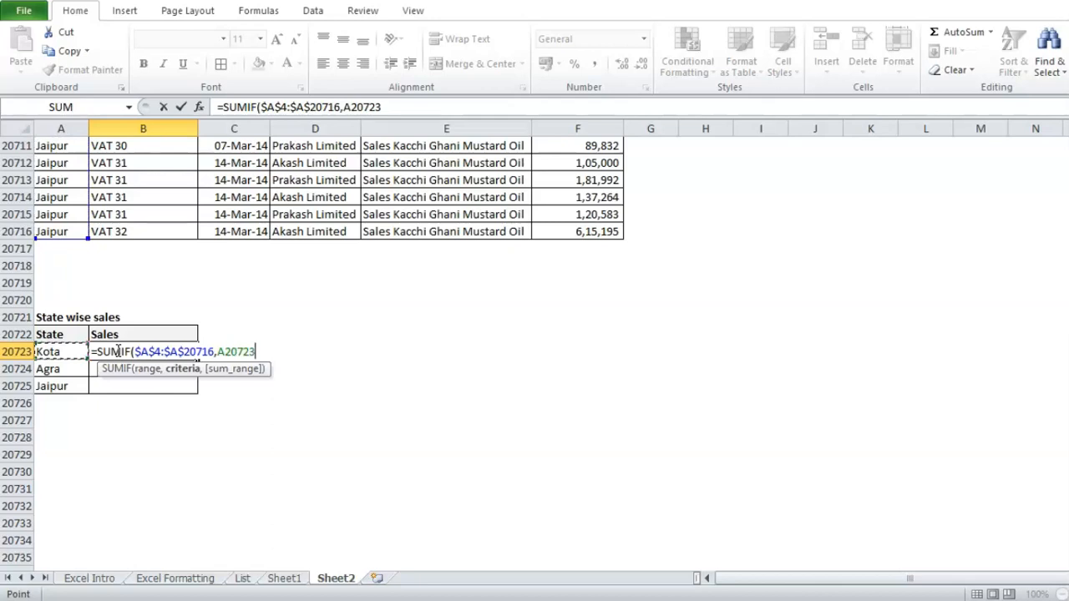
text(,)
key(Right)
key(Right)
key(Right)
key(Right)
key(Right)
key(Right)
key(Left)
key(Left)
key(Up)
key(ctrl+Up)
key(ctrl+shift+Up)
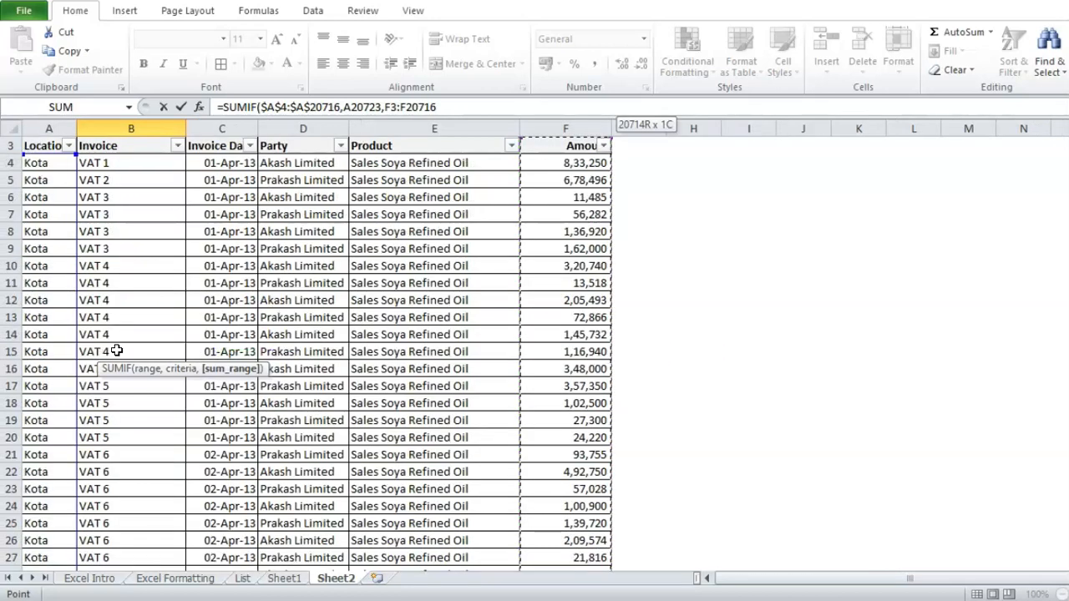
key(shift+Down)
key(F4)
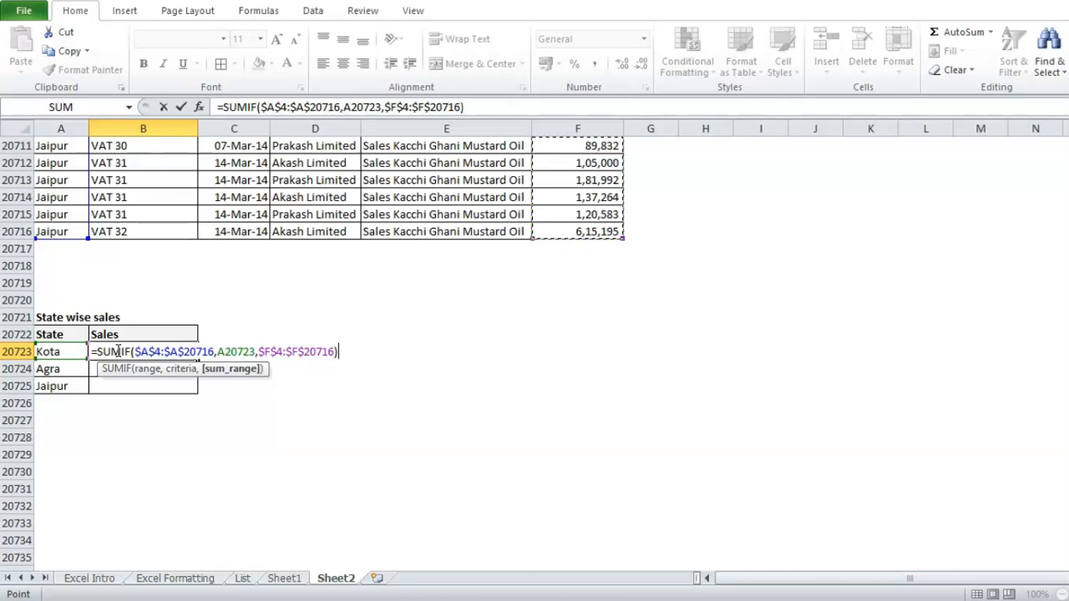
text())
key(Return)
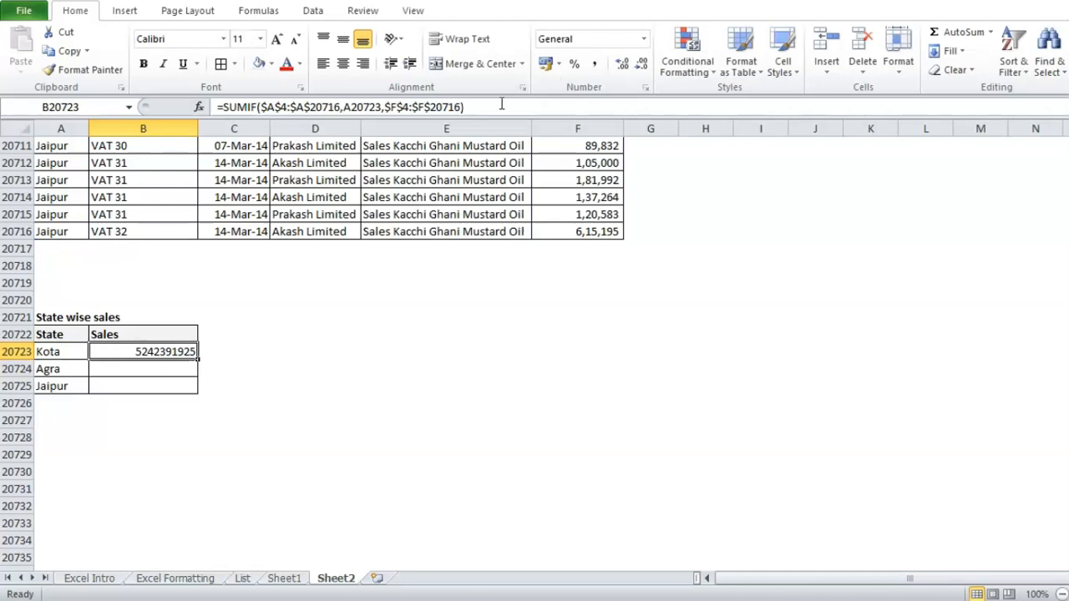
Format the Kota sales figure in B20723 with comma separators and no decimals, and review its SUMIF formula.
click(594, 63)
click(642, 63)
click(642, 64)
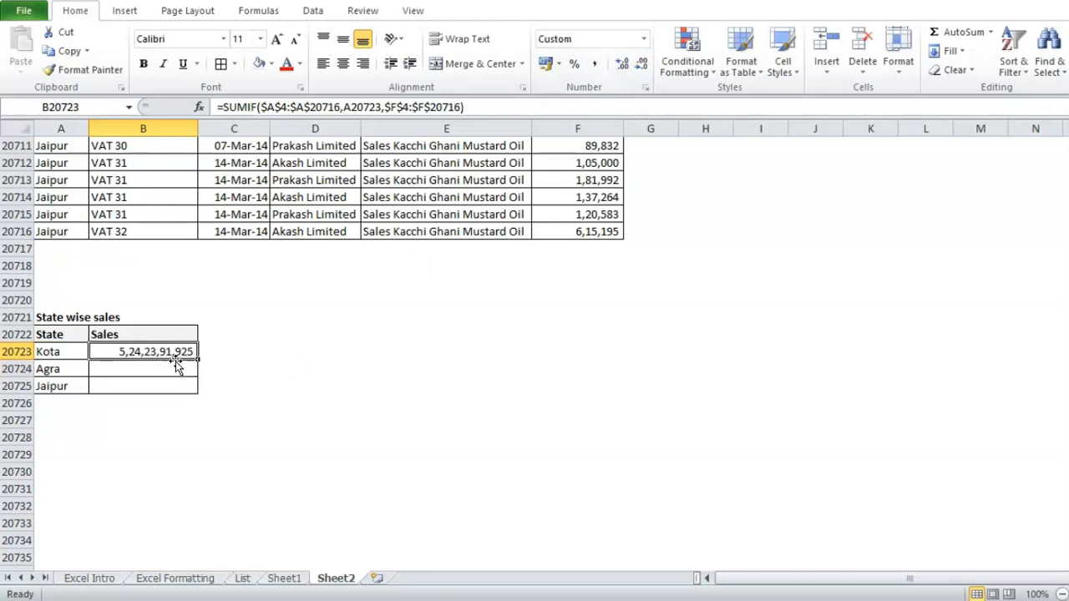
double_click(117, 351)
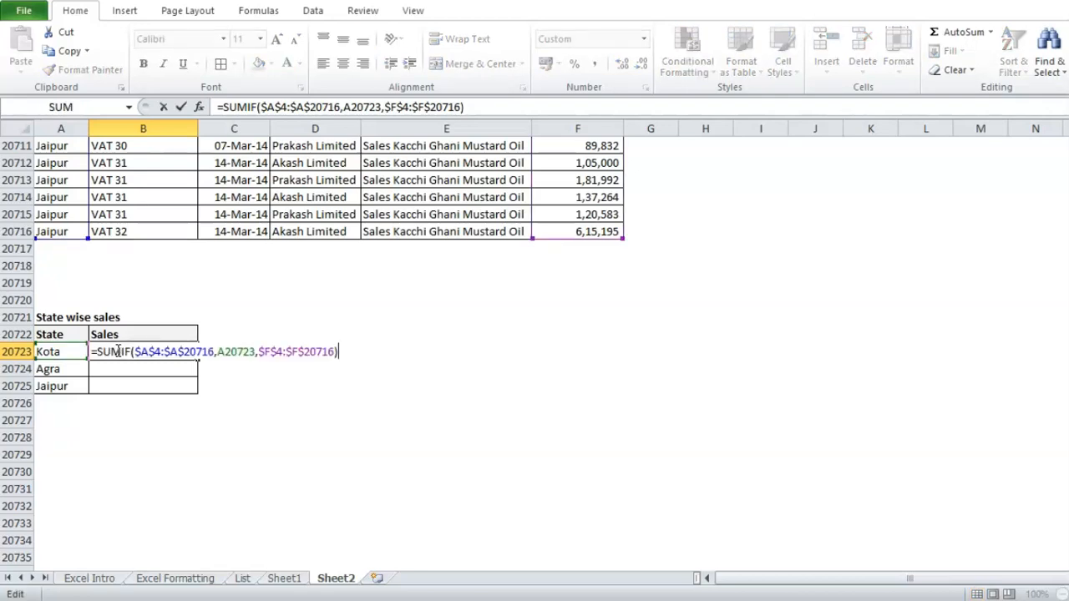
key(Escape)
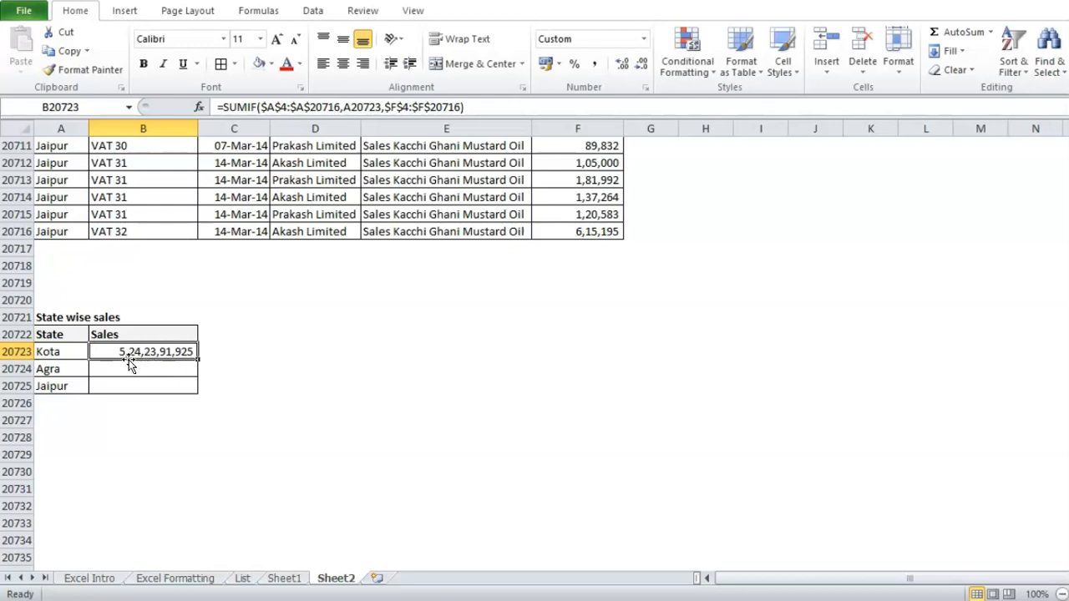
Total the register's Amount column in F20717 with a SUM of F4:F20716.
click(593, 247)
text(=sum)
key(Tab)
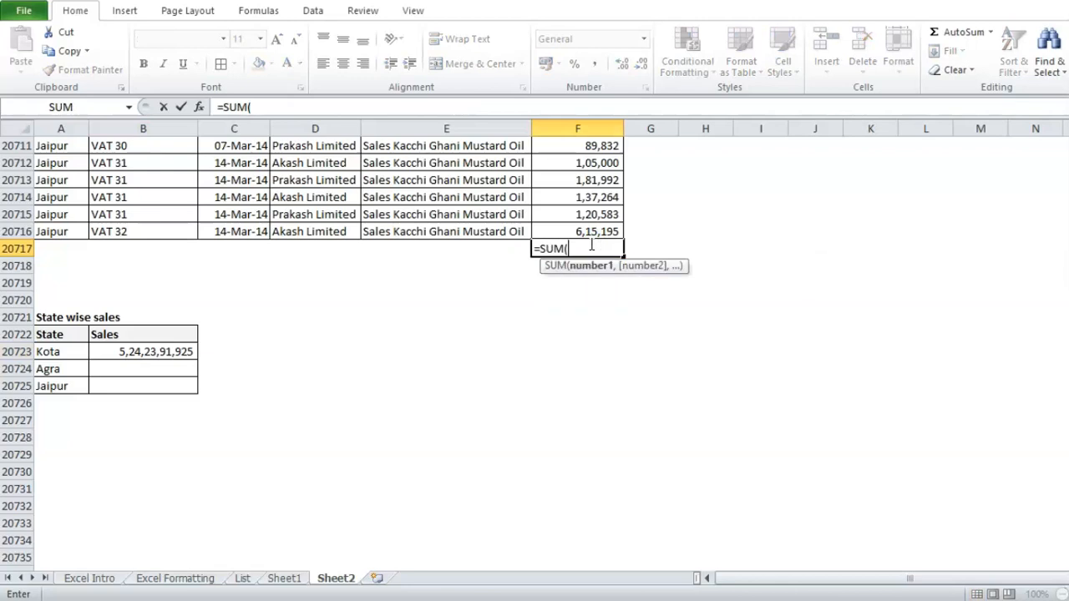
key(Up)
key(ctrl+shift+Down)
key(ctrl+Up)
key(Down)
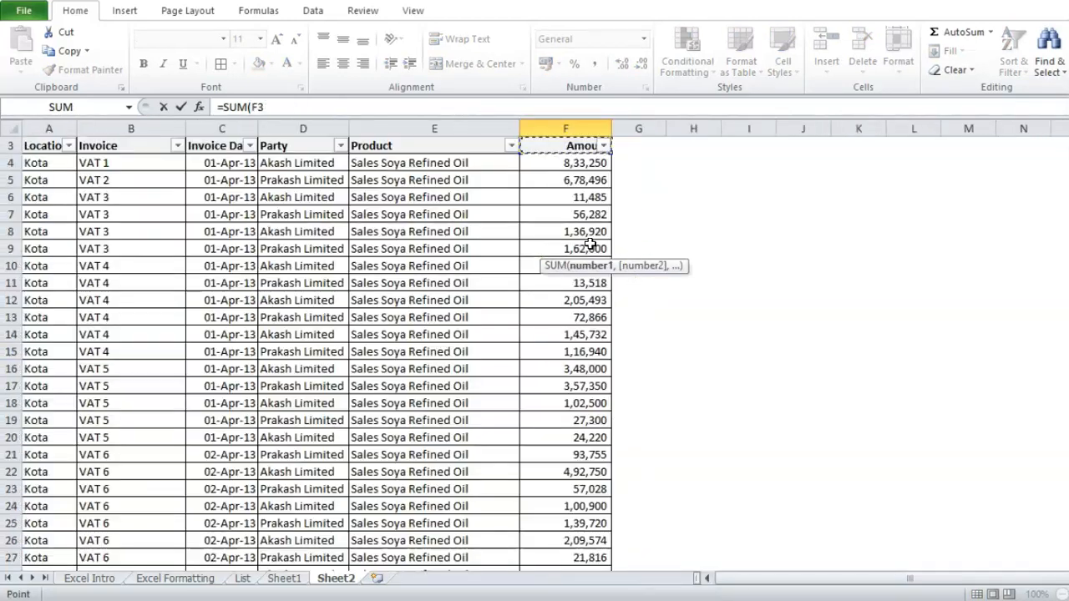
key(ctrl+shift+Down)
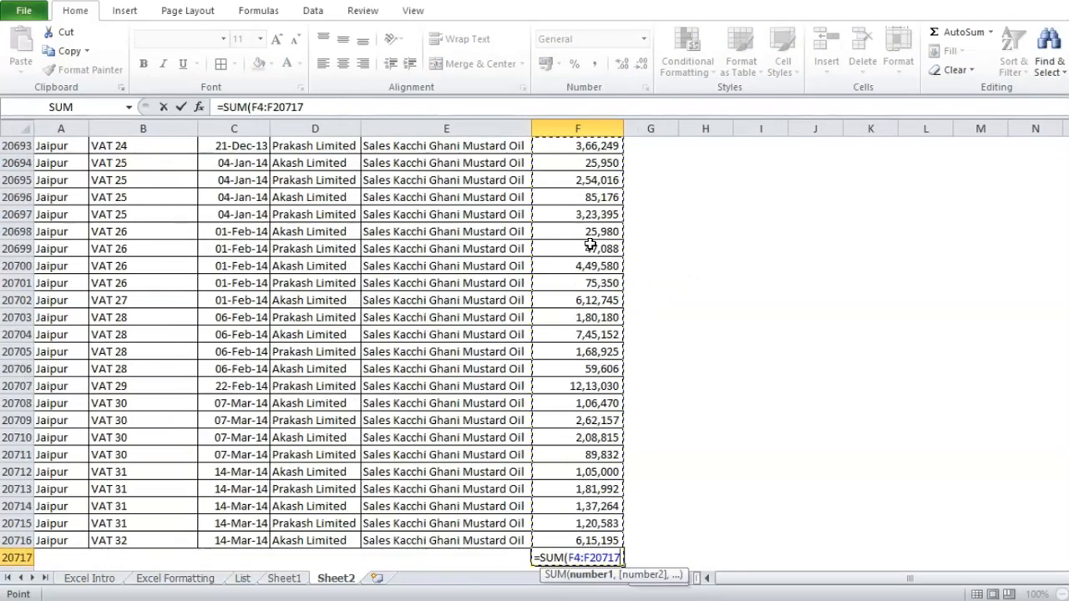
key(ctrl+Return)
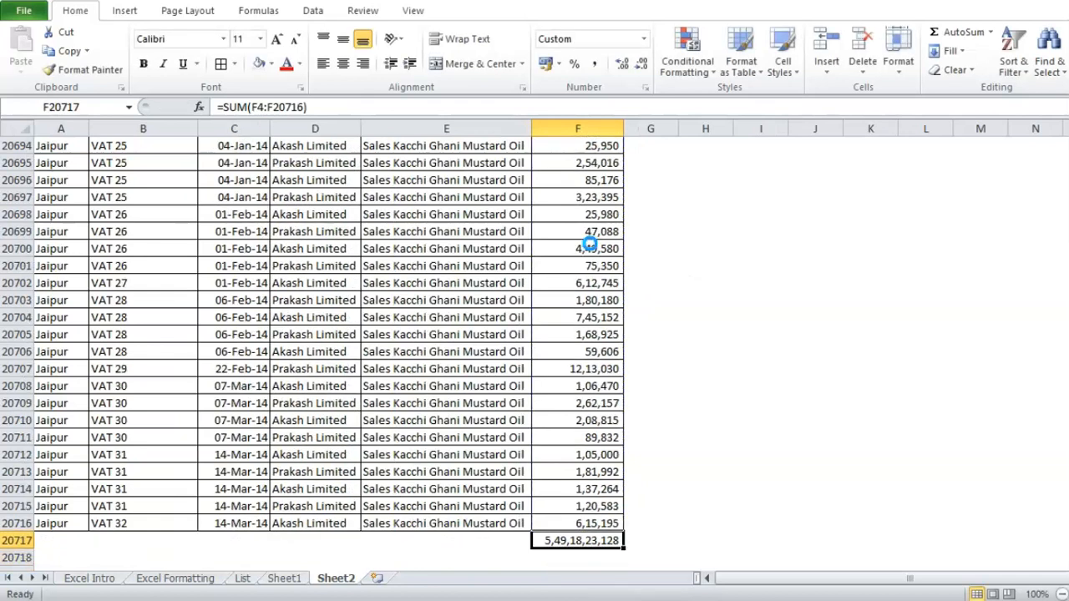
Copy the SUMIF formula from Kota's sales cell B20723 to the Agra and Jaipur rows, B20724 and B20725.
key(Down)
key(Down)
key(Down)
key(Down)
key(Down)
key(Down)
key(Down)
key(Down)
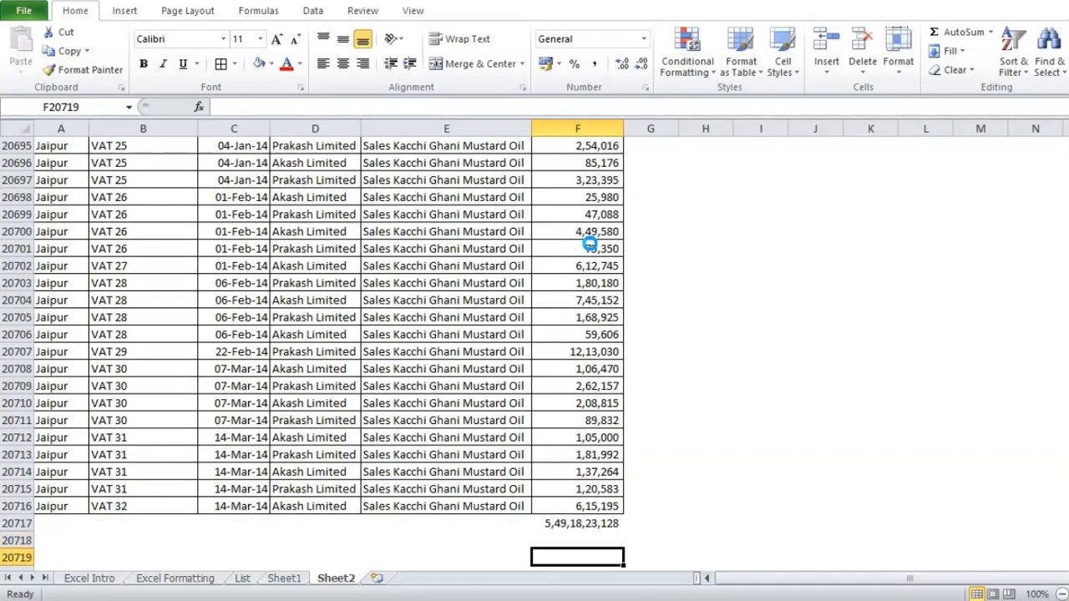
key(Left)
key(Left)
key(Left)
key(Left)
key(Left)
key(Up)
key(Up)
key(Up)
key(Down)
key(Down)
key(Down)
key(Up)
key(Up)
key(Right)
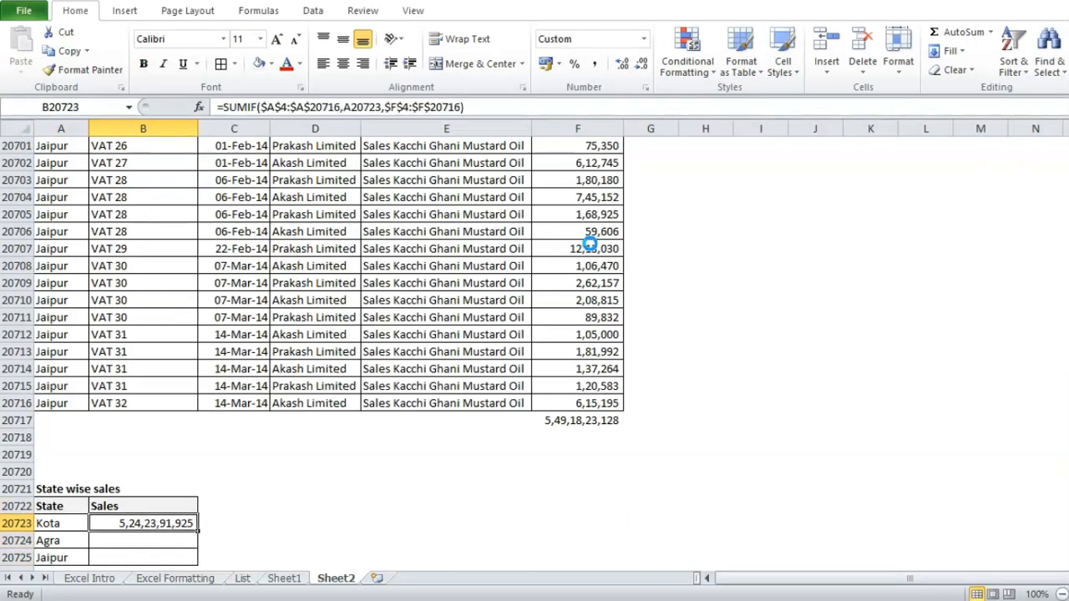
key(ctrl+c)
key(Down)
key(ctrl+v)
key(Escape)
key(ctrl+c)
key(Down)
key(ctrl+v)
key(Escape)
Total the three state sales figures in B20726 with =SUM(B20723:B20725).
key(Down)
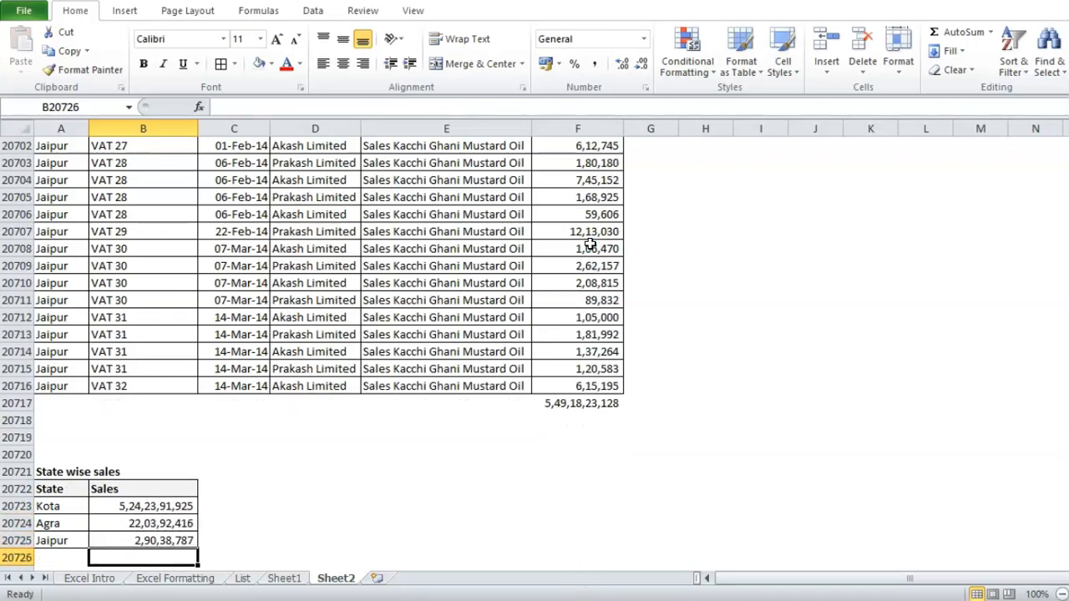
text(=sum)
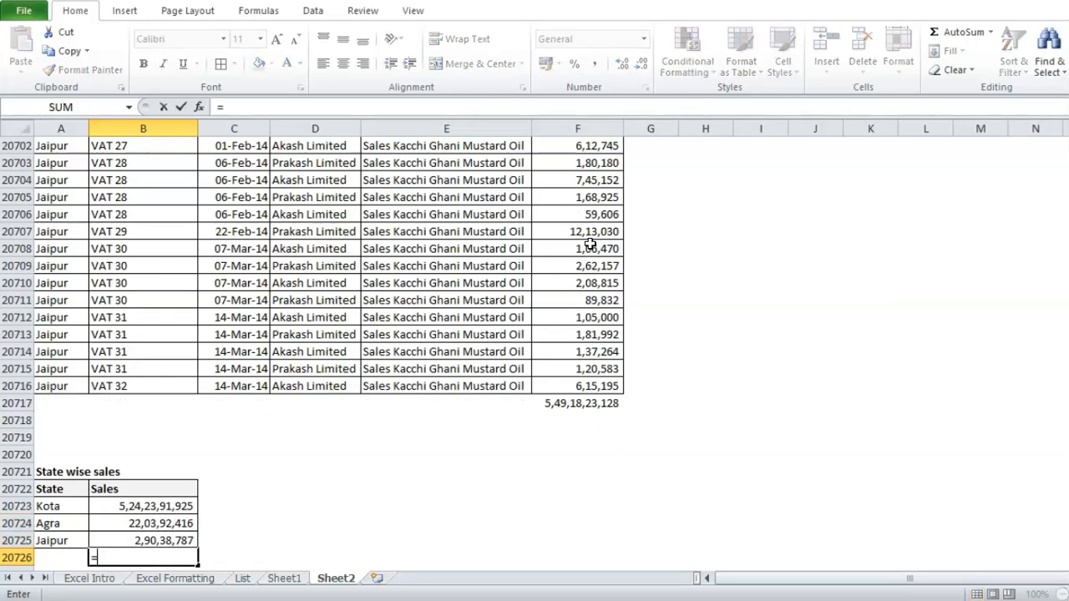
key(Tab)
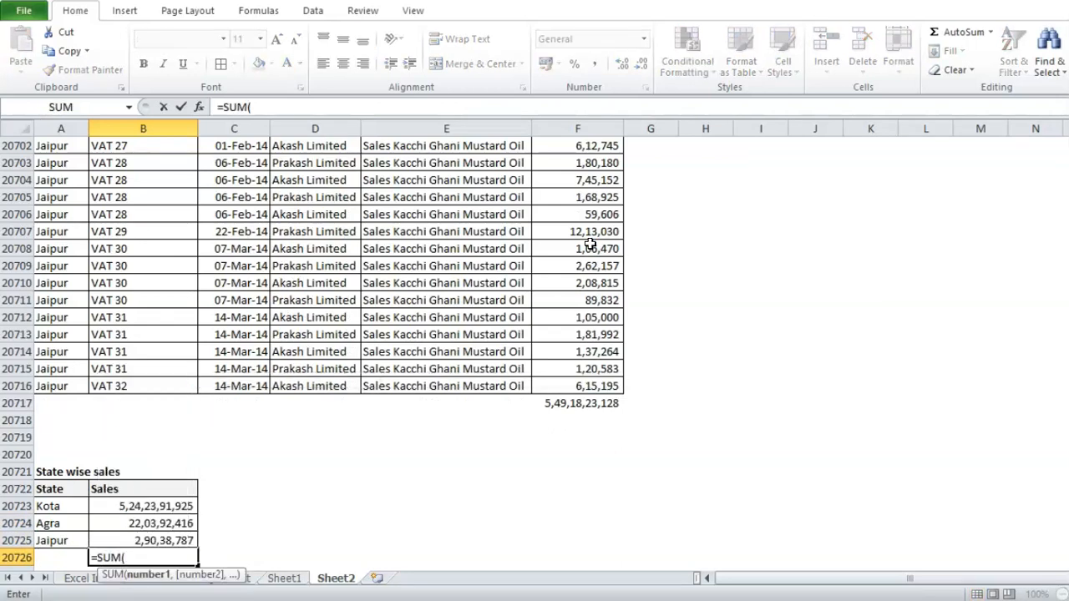
key(Up)
key(shift+Up)
key(shift+Up)
text())
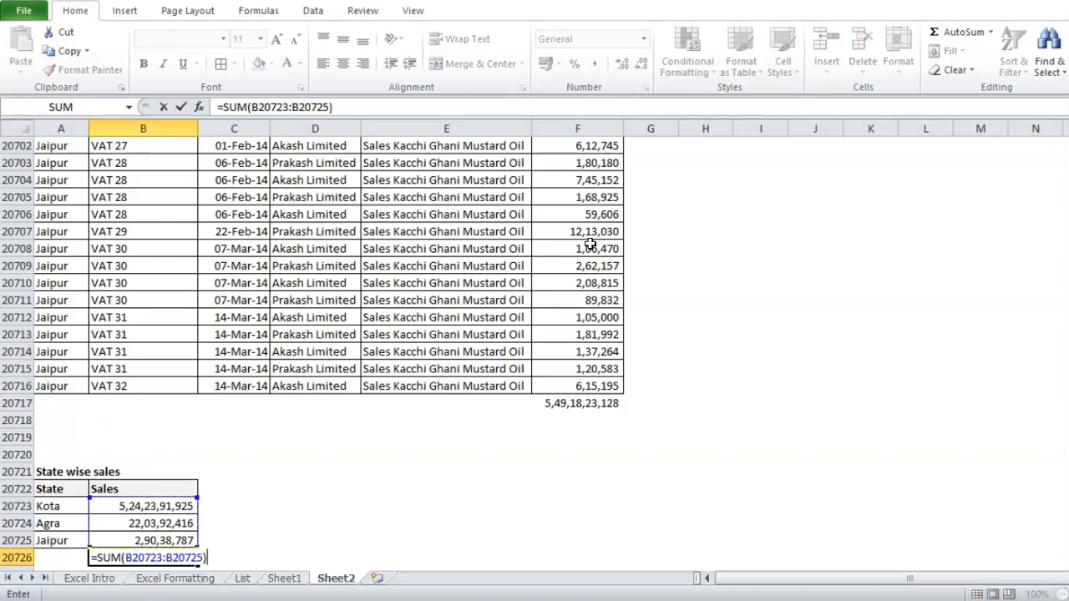
key(Return)
Label the summary's sum row "Total" in A20726.
key(Up)
key(Left)
text(Total)
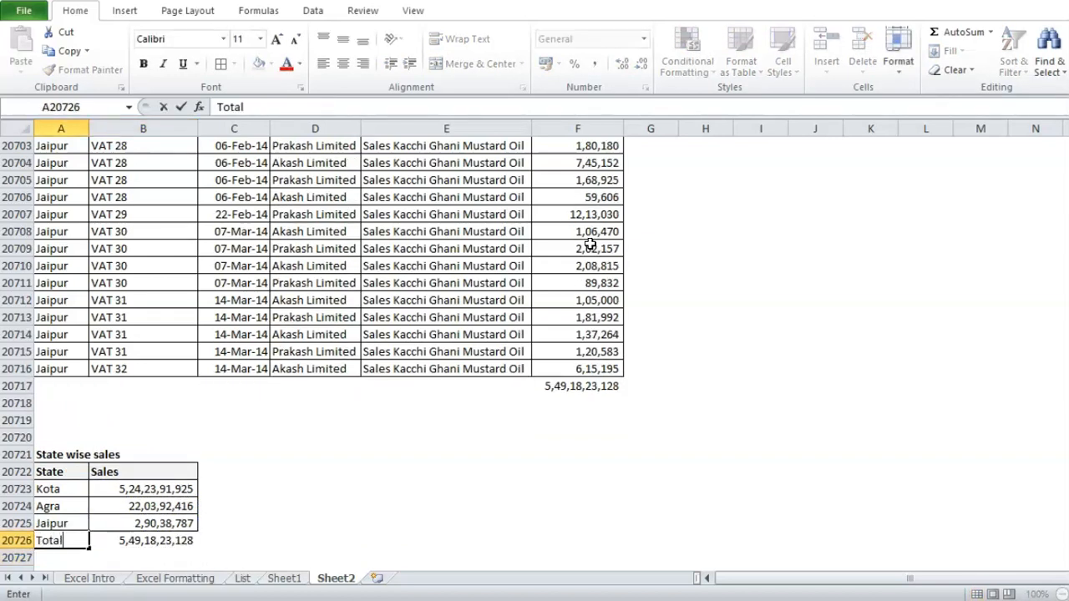
key(Return)
Apply all borders and bold formatting to the Total row in A20726:B20726.
key(Up)
key(Right)
key(Left)
key(shift+Right)
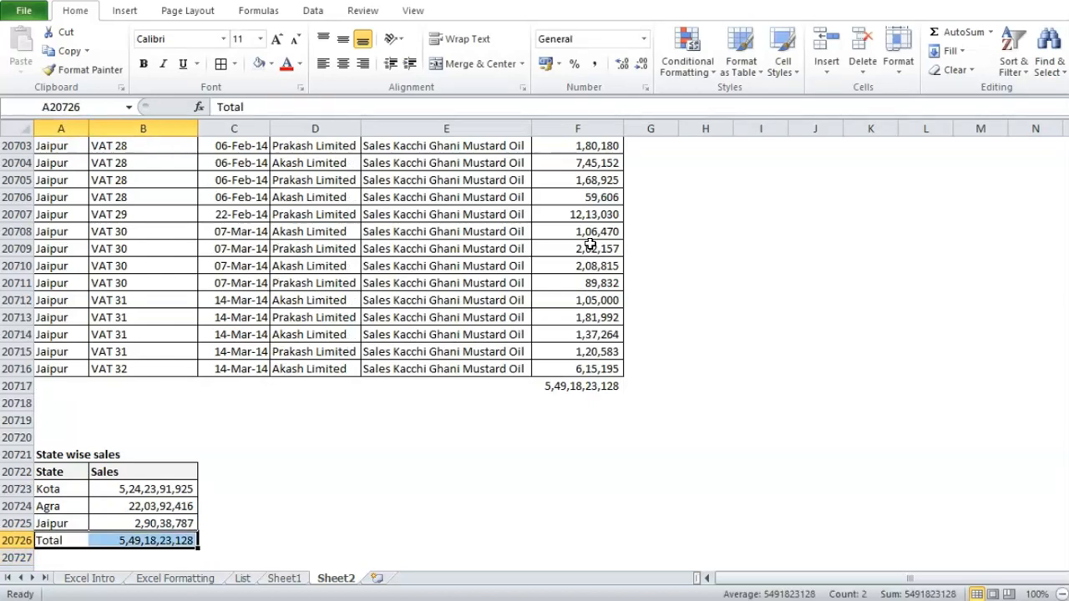
key(alt+h)
key(b)
key(a)
key(ctrl+b)
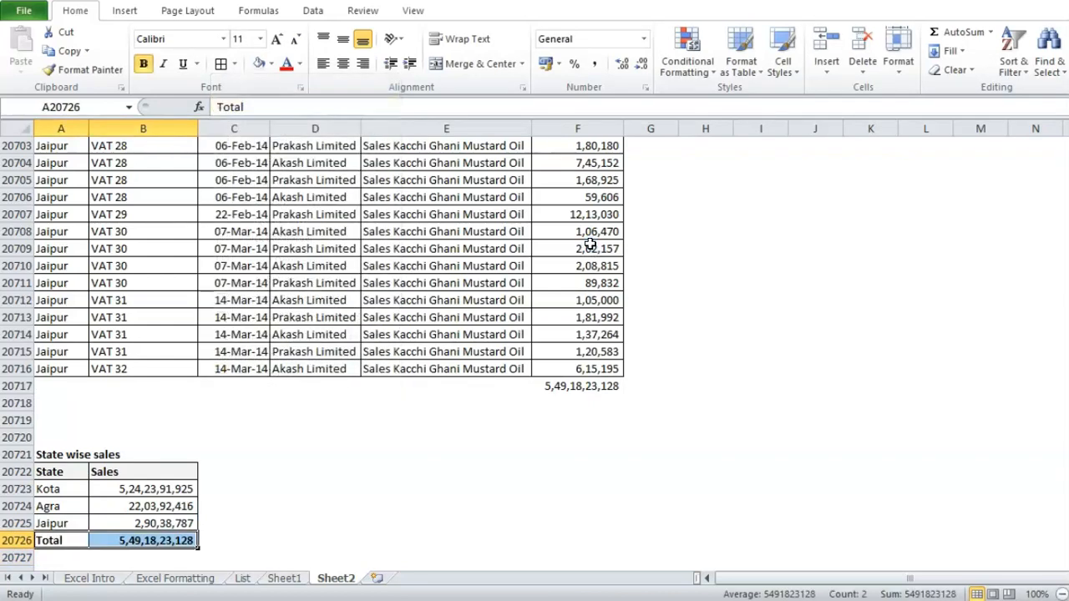
Compare the register total in F20717 with the summary total in B20726 and check the individual state sales.
click(566, 390)
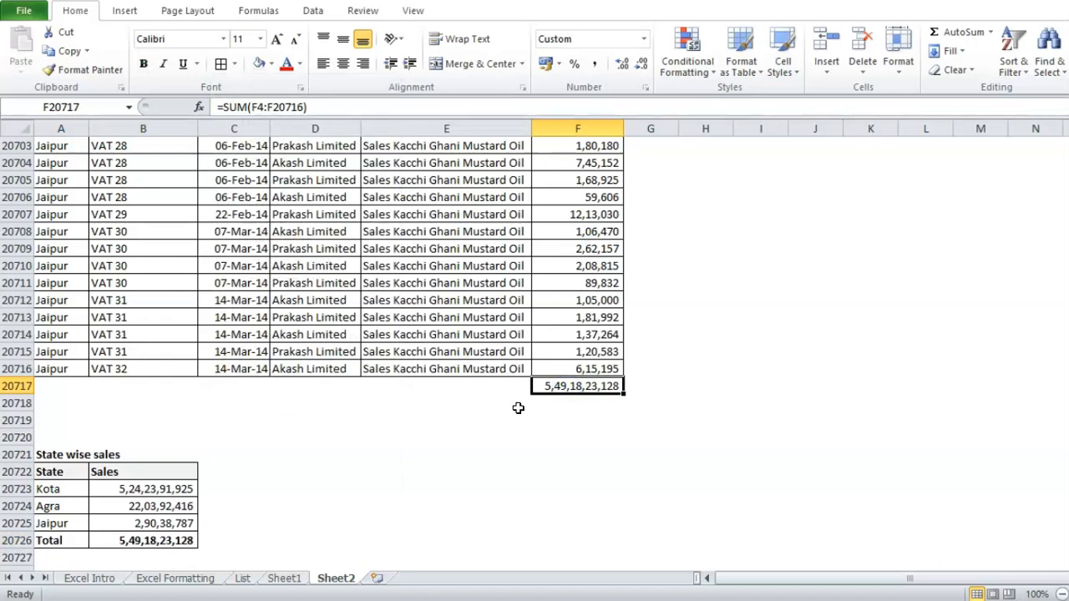
click(192, 540)
drag(158, 489, 161, 518)
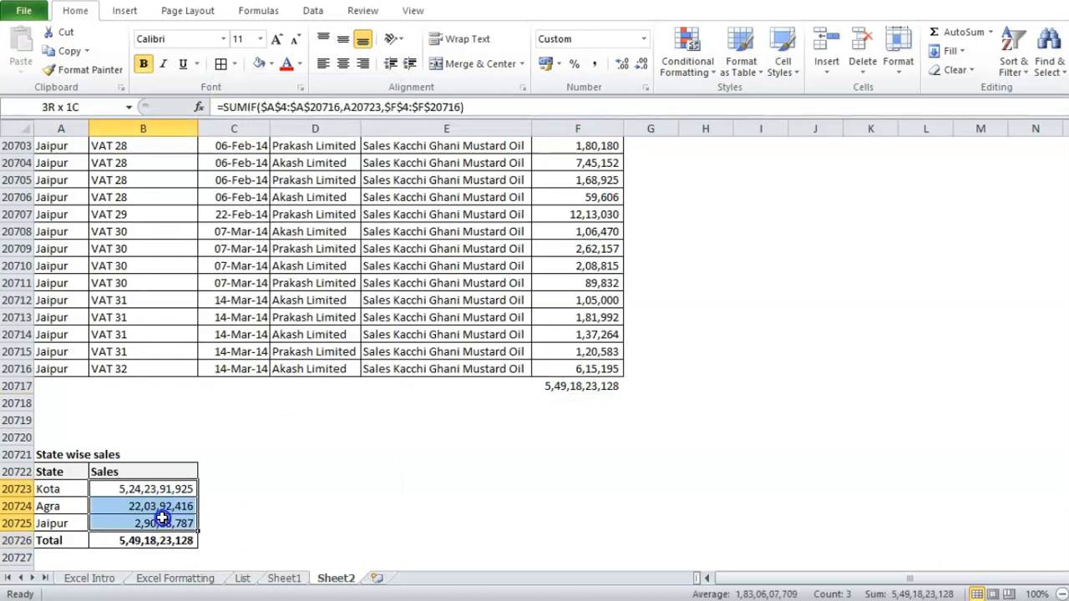
click(156, 491)
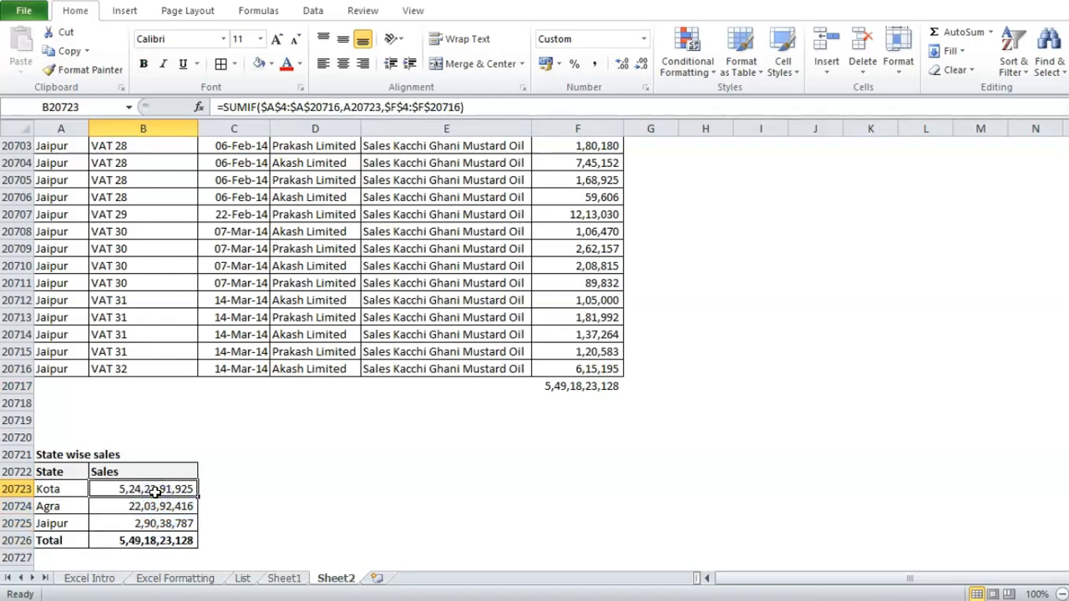
Review the location entries at the end of the register and the sales figures in B20723:B20726.
drag(62, 349, 67, 267)
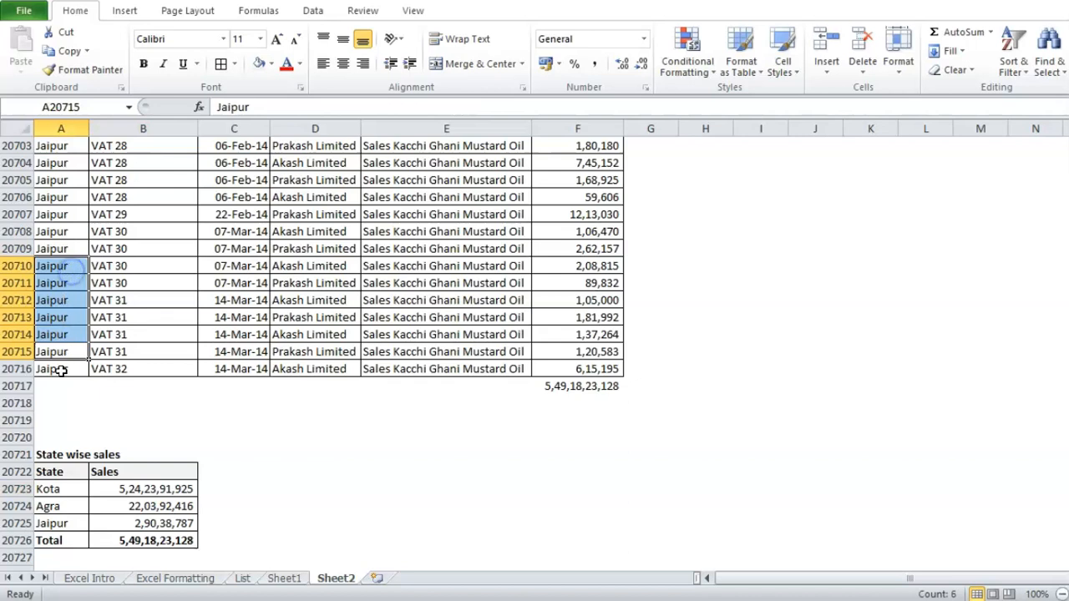
click(61, 370)
drag(150, 490, 153, 540)
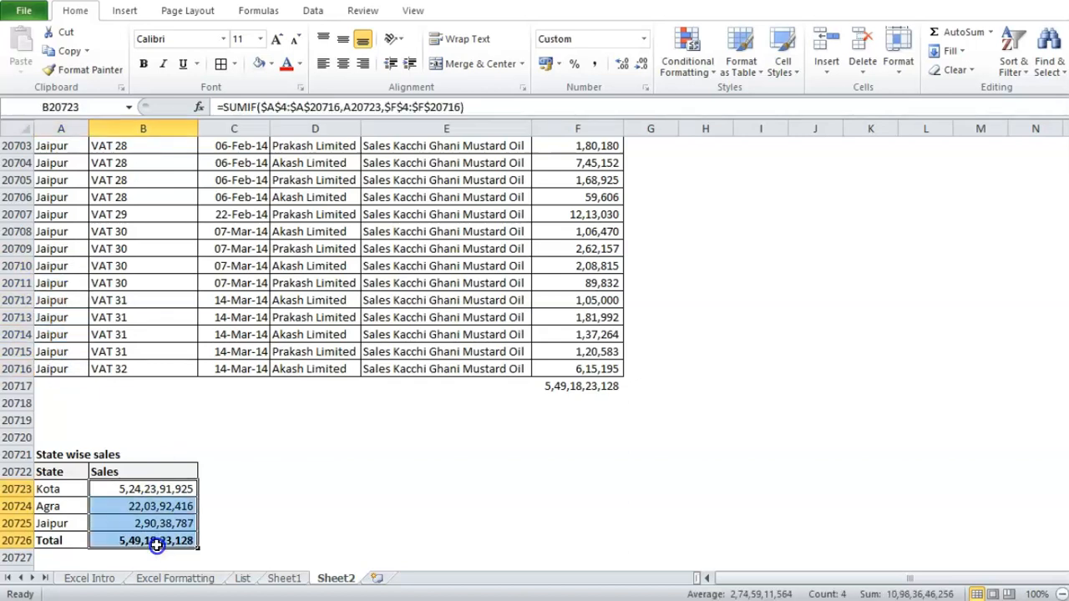
Right-align the Sales header in B20722.
click(143, 472)
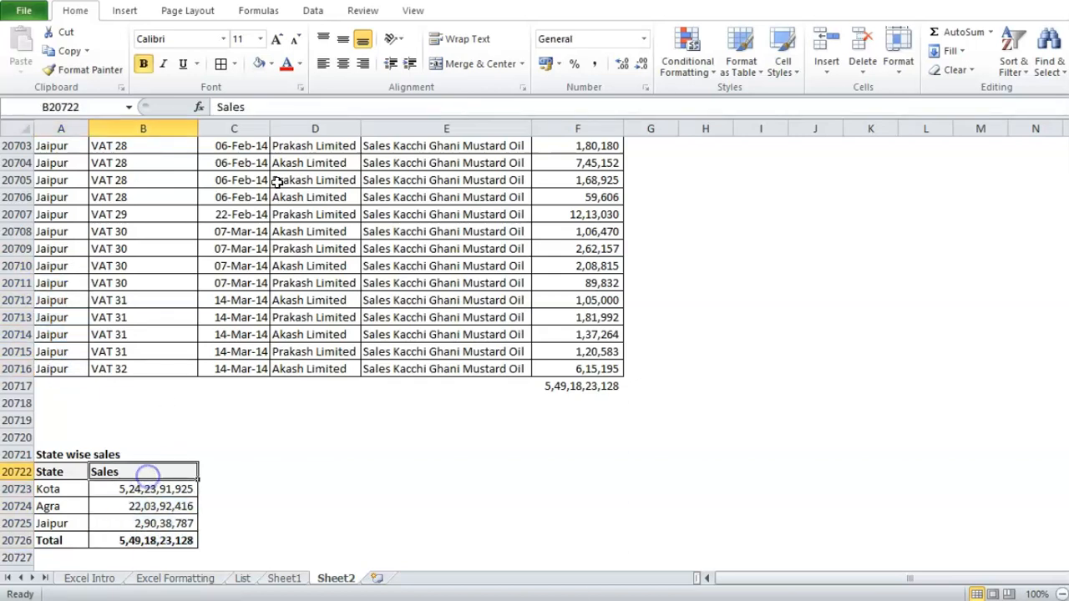
click(364, 64)
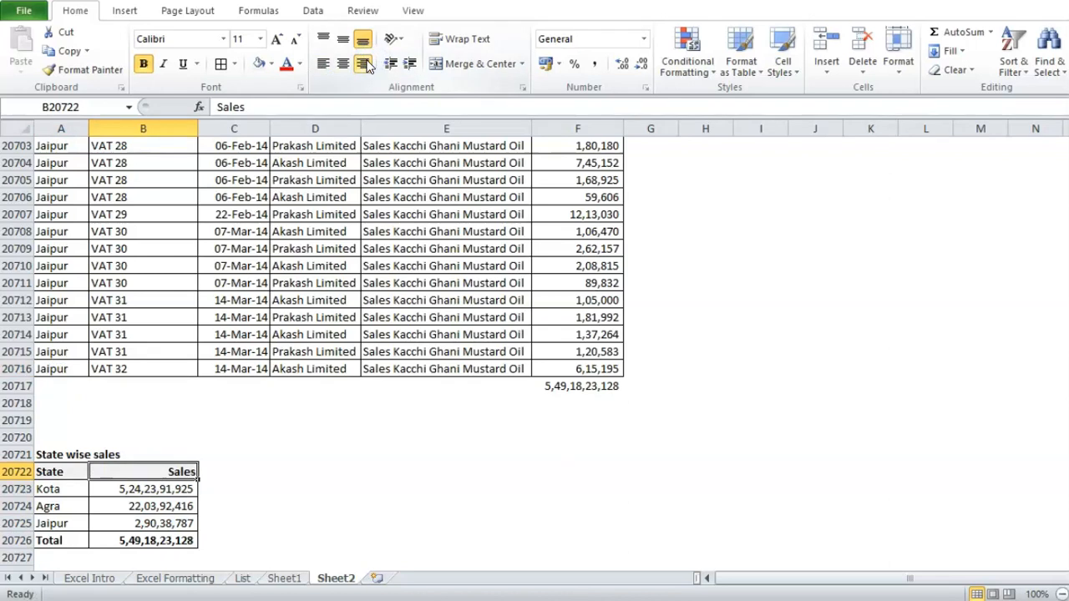
key(Down)
key(Up)
Examine the sales register from its title and opening rows to its end, along with the state-wise summary beneath it.
key(ctrl+Up)
key(ctrl+Up)
key(ctrl+Up)
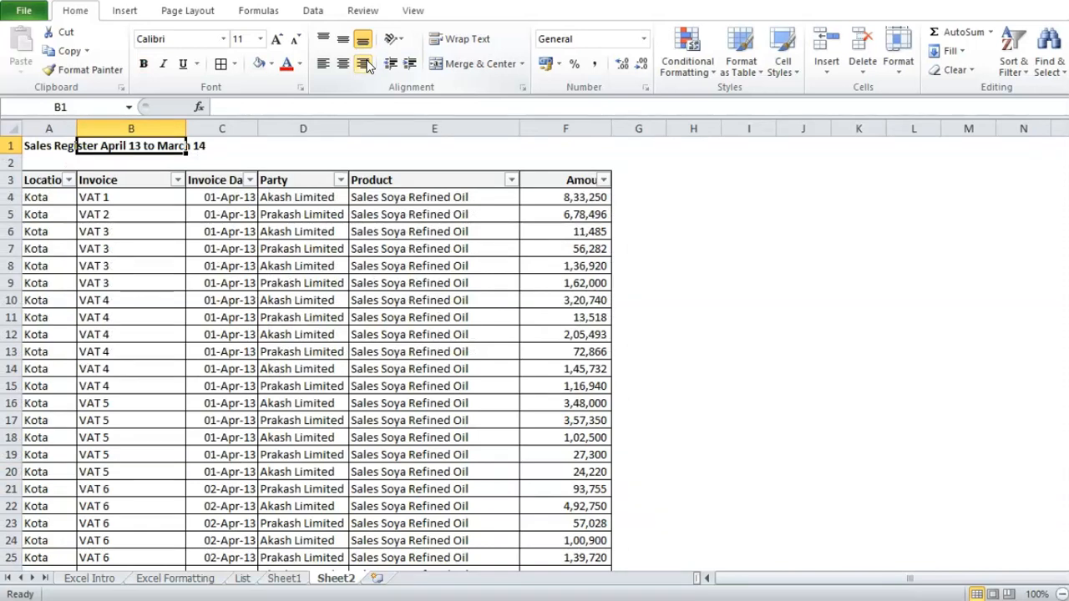
key(ctrl+Down)
key(ctrl+Down)
key(ctrl+Down)
key(ctrl+Down)
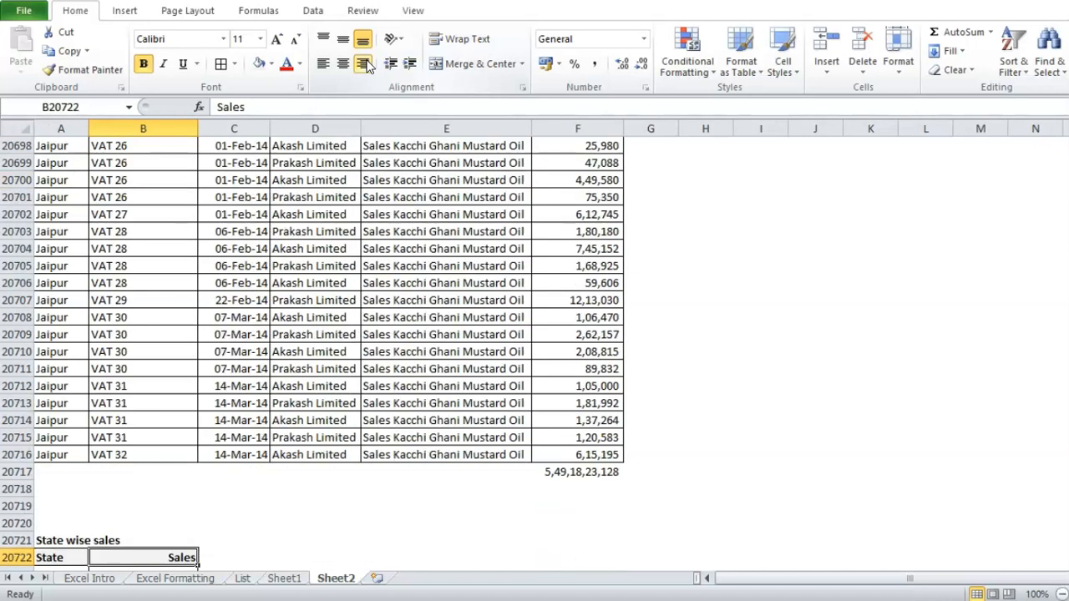
key(ctrl+Up)
key(ctrl+Up)
key(ctrl+Down)
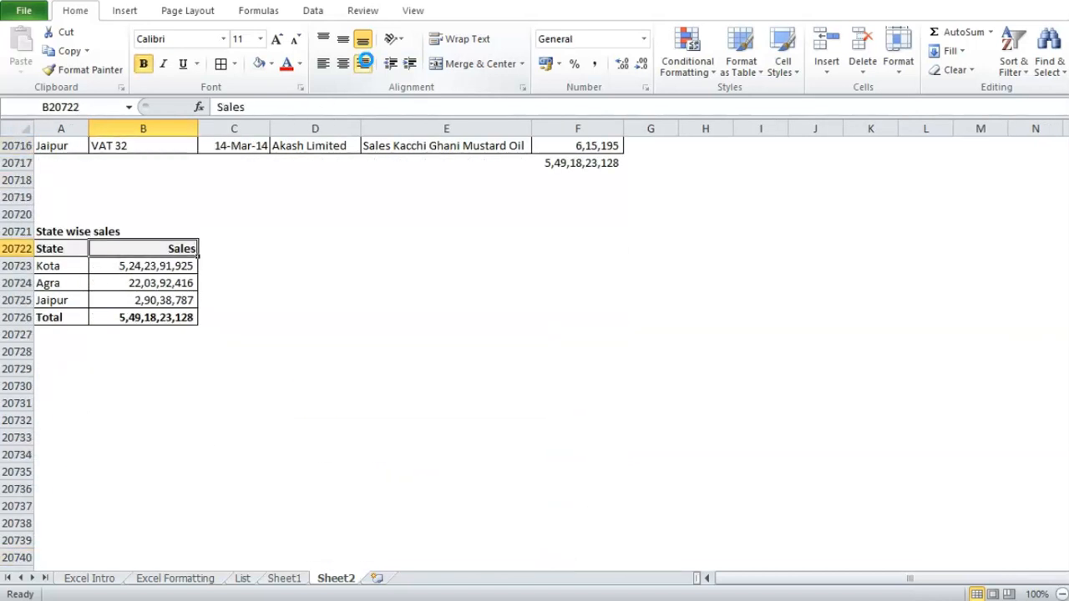
key(ctrl+Up)
key(ctrl+Up)
key(ctrl+Up)
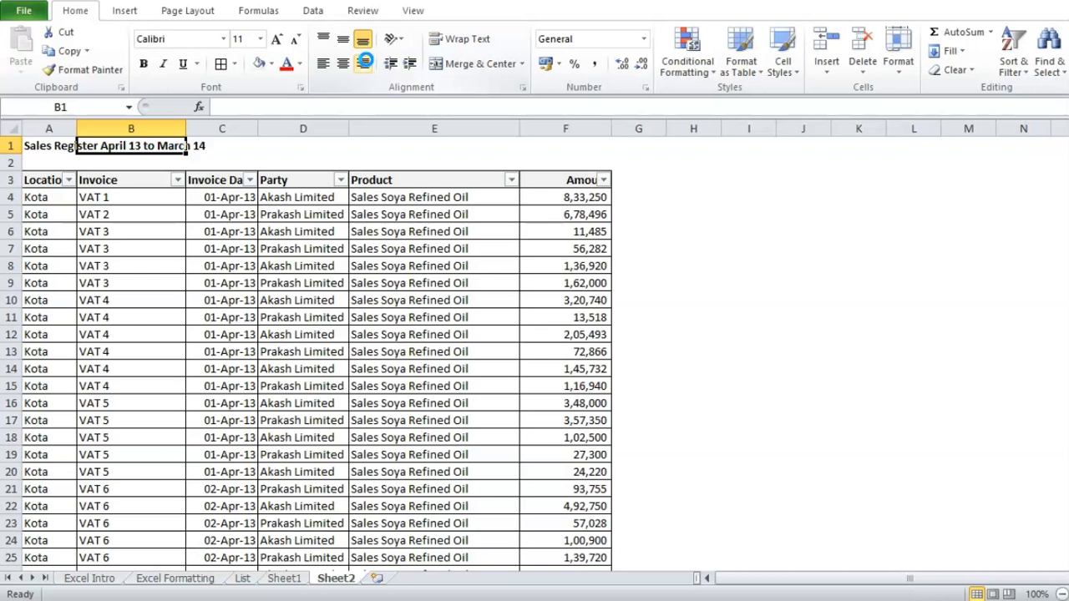
key(ctrl+Down)
key(ctrl+Down)
key(ctrl+Down)
key(ctrl+Down)
key(ctrl+Up)
key(ctrl+Down)
key(ctrl+Down)
key(ctrl+Up)
key(ctrl+Up)
key(ctrl+Up)
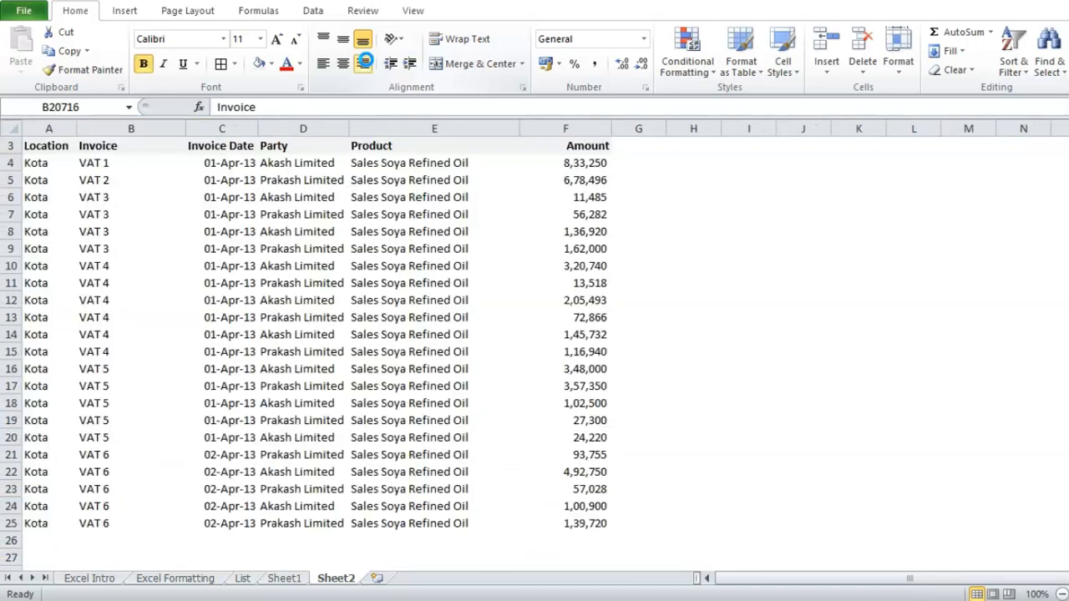
key(ctrl+Up)
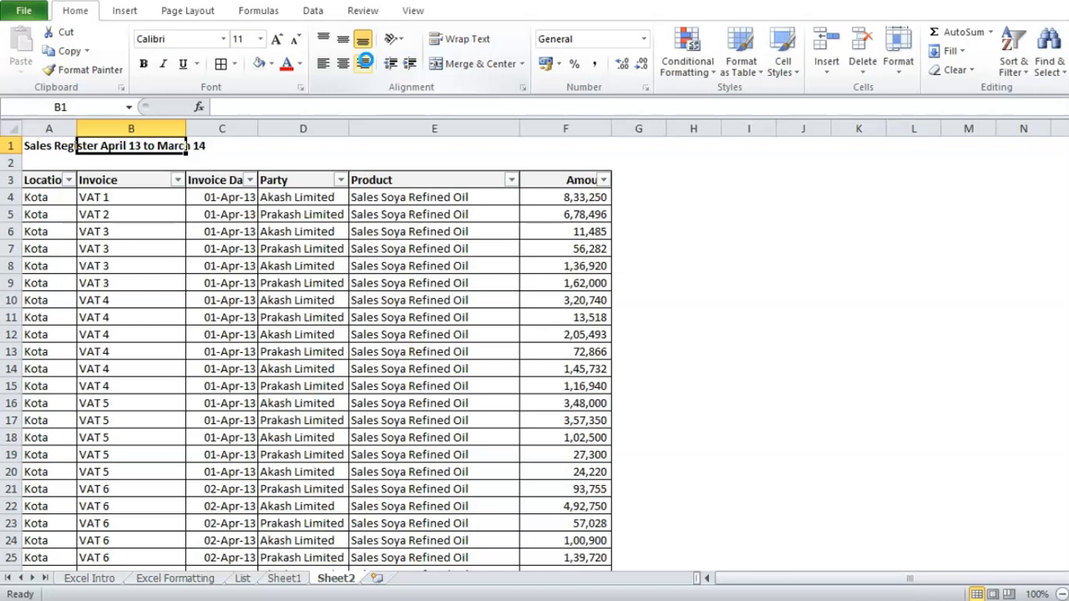
key(ctrl+Down)
key(ctrl+Down)
key(ctrl+Down)
key(ctrl+Down)
key(ctrl+Down)
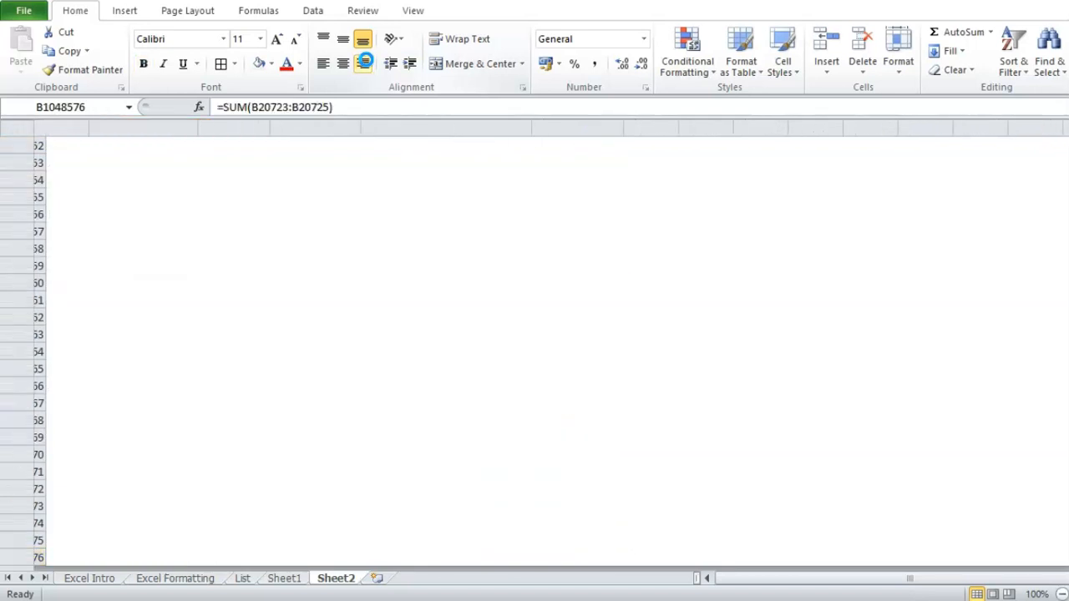
key(ctrl+Up)
key(ctrl+Up)
key(ctrl+Up)
key(ctrl+Down)
key(ctrl+Down)
Enter Kota as a state label in A20728, below the state-wise summary.
key(Down)
key(Down)
key(Left)
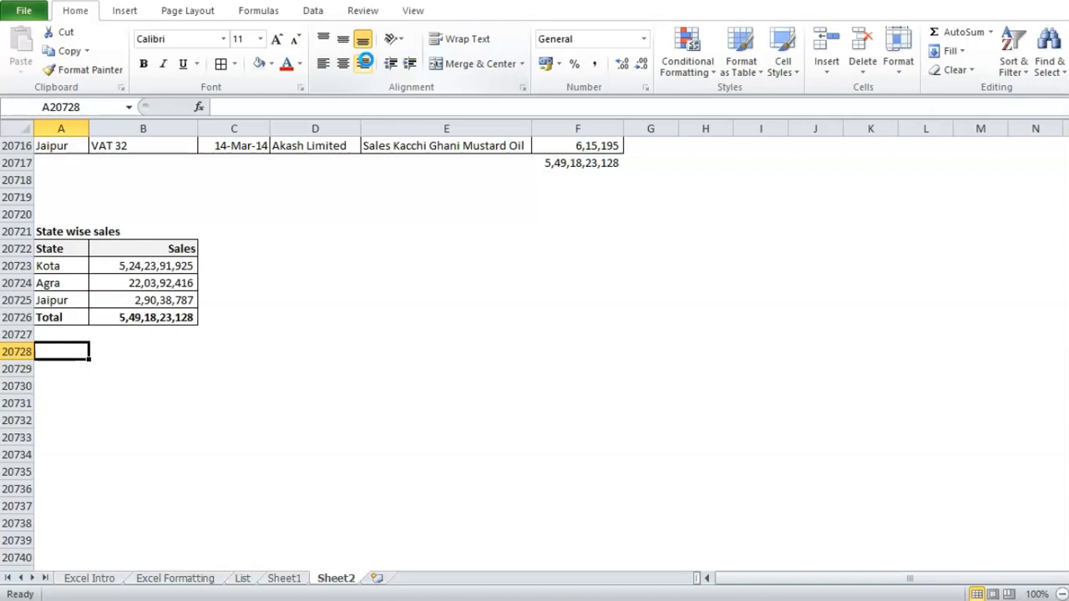
text(Kota)
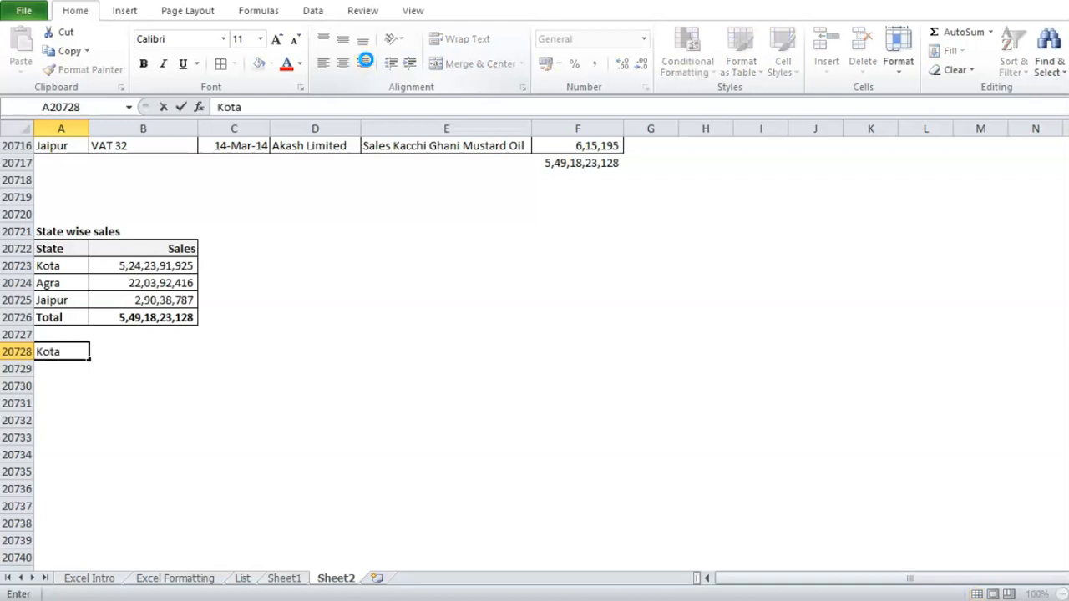
key(Return)
text(A)
key(Escape)
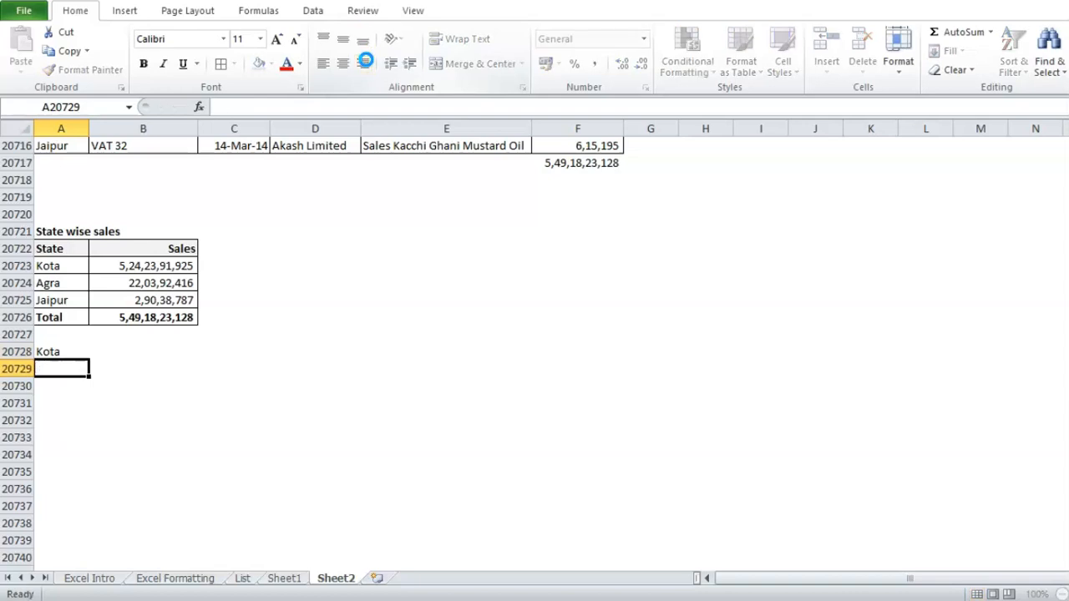
Copy the state names Kota, Agra and Jaipur from A20723:A20725 into the cells starting at A20728.
key(Up)
key(Up)
key(Up)
key(Up)
key(Up)
key(Up)
key(shift+Down)
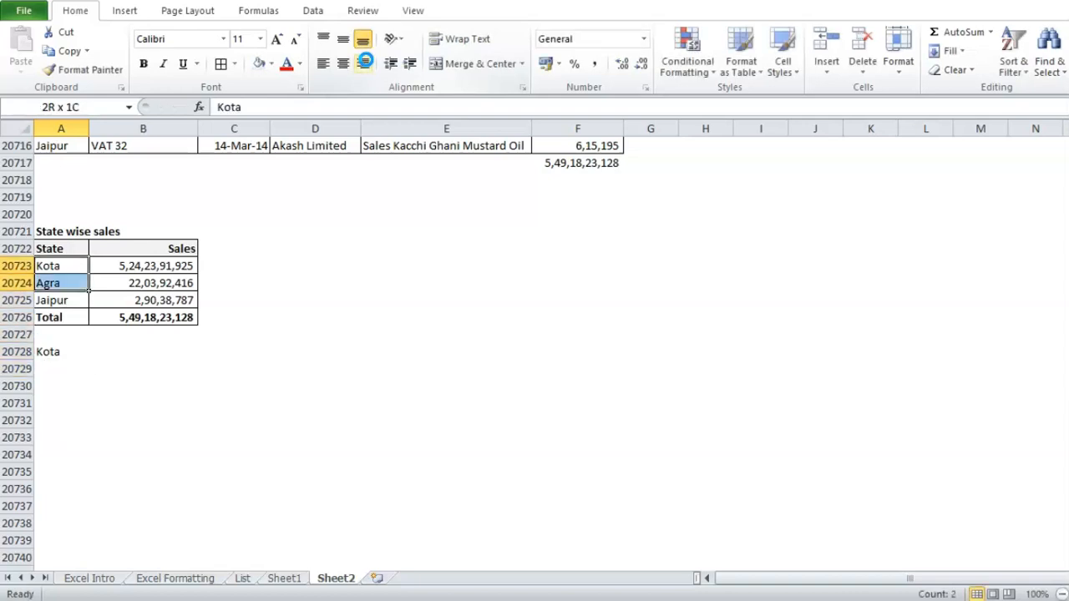
key(shift+Down)
key(ctrl+c)
key(Down)
key(Down)
key(Down)
key(Down)
key(Down)
key(Return)
Insert a blank row at row 20728, above the copied state list.
key(Up)
key(Down)
key(shift+space)
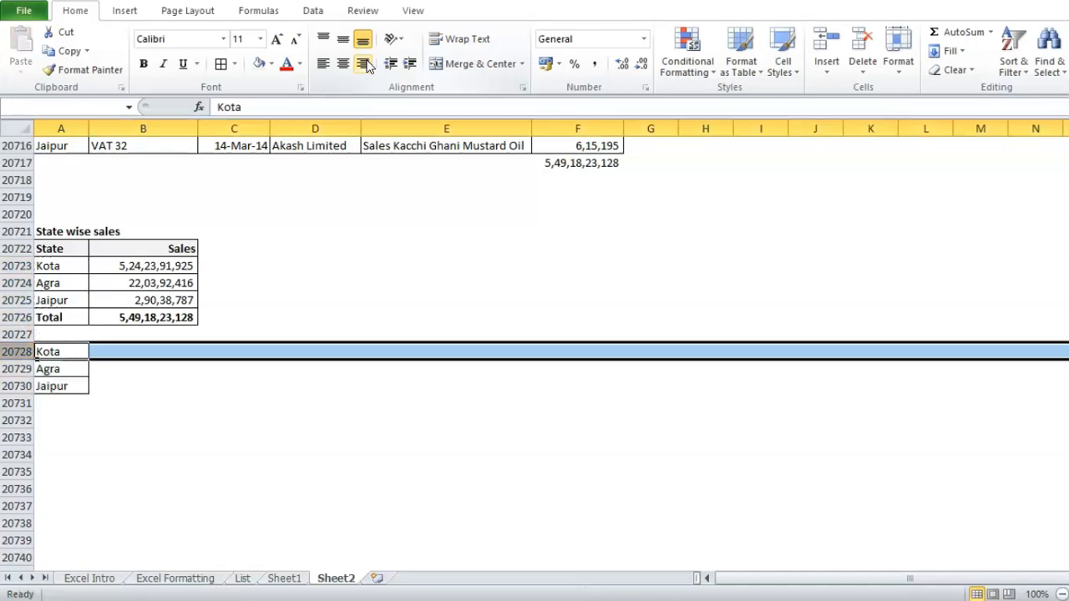
key(ctrl+shift+equal)
key(Up)
key(Down)
key(Right)
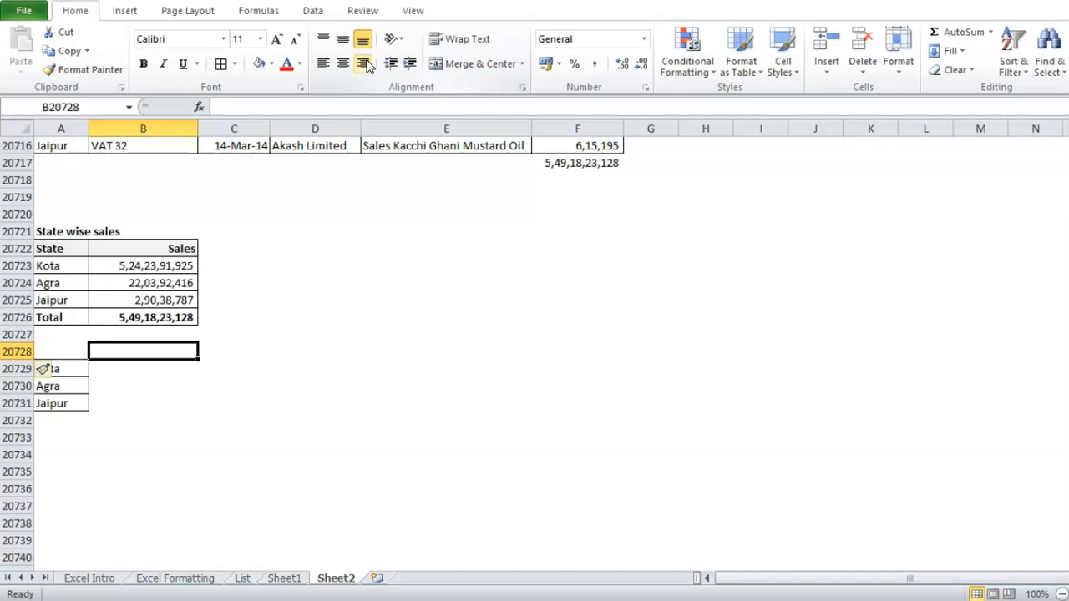
key(shift+Right)
key(shift+Right)
key(shift+Right)
key(shift+Right)
key(shift+Right)
key(shift+Right)
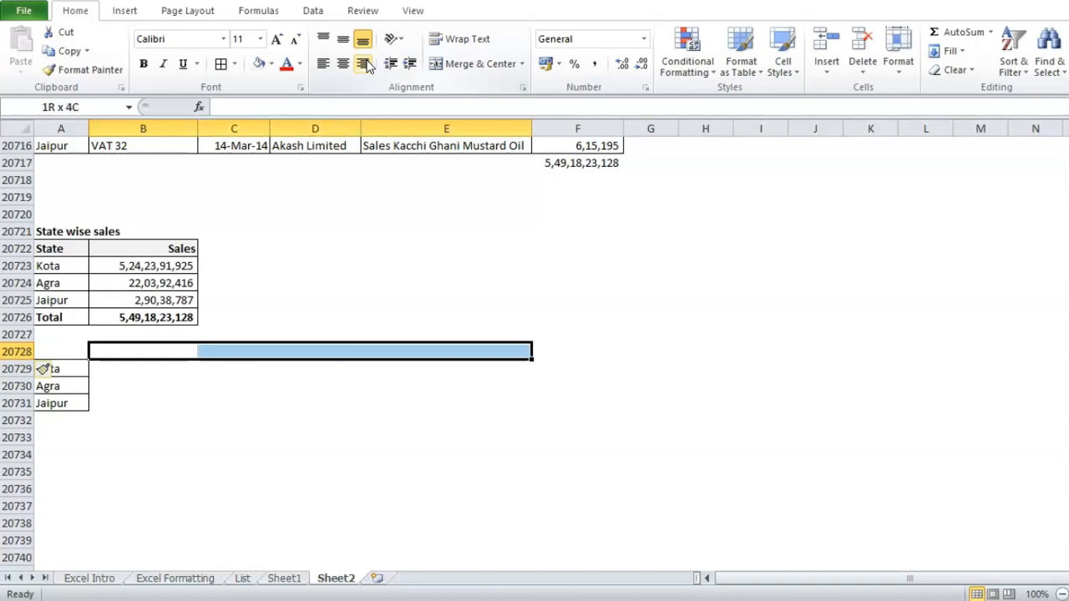
key(shift+Right)
key(shift+Right)
key(shift+Right)
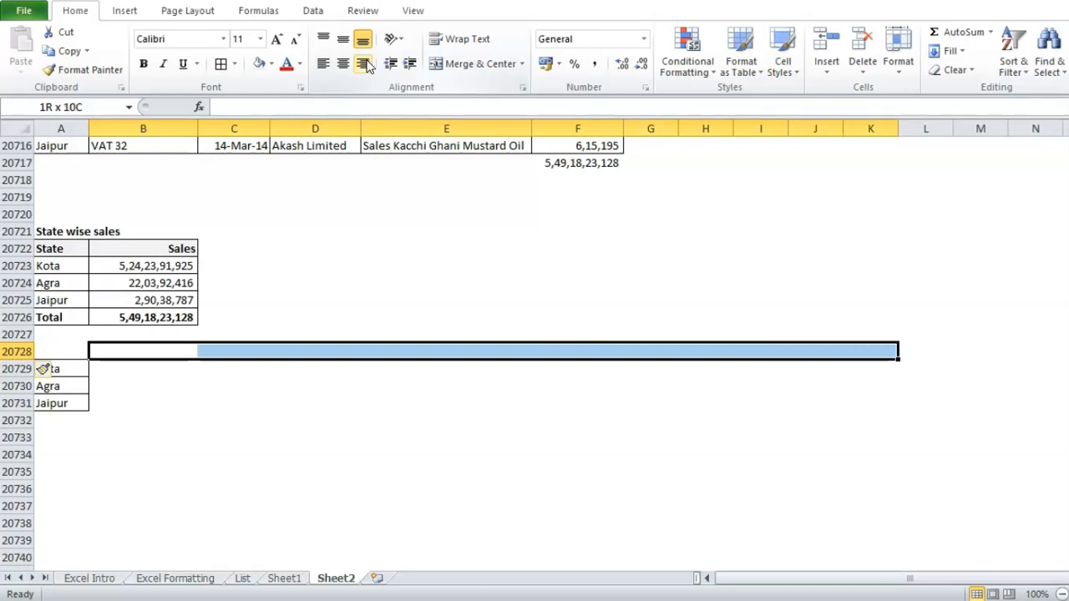
key(shift+Right)
key(shift+Right)
key(shift+Right)
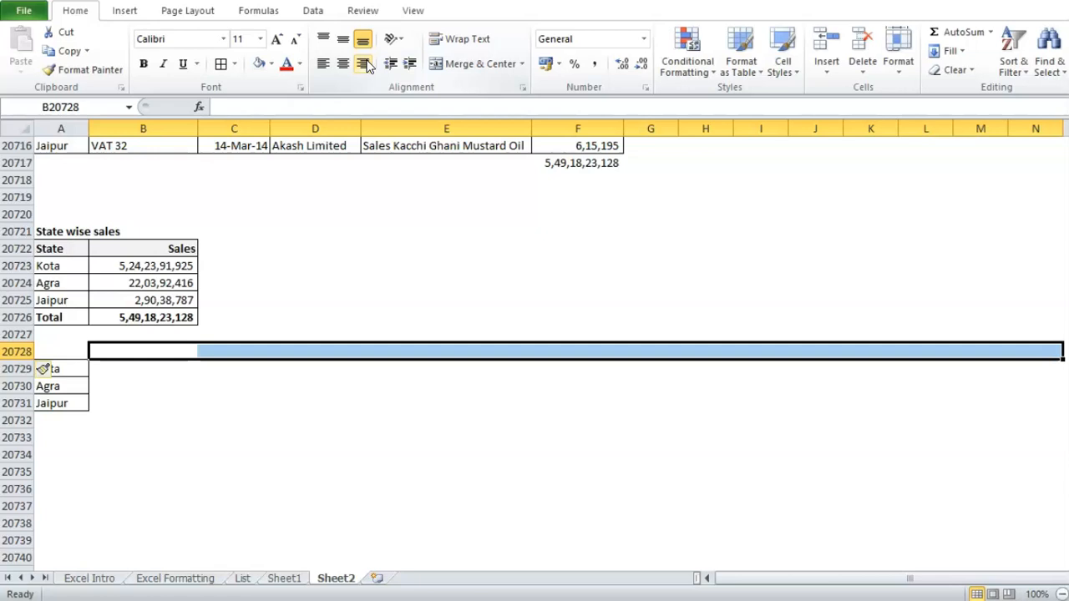
Copy the state list in A20729:A20731 and paste it transposed into a row starting at C20729.
key(Left)
key(Down)
key(Down)
key(Up)
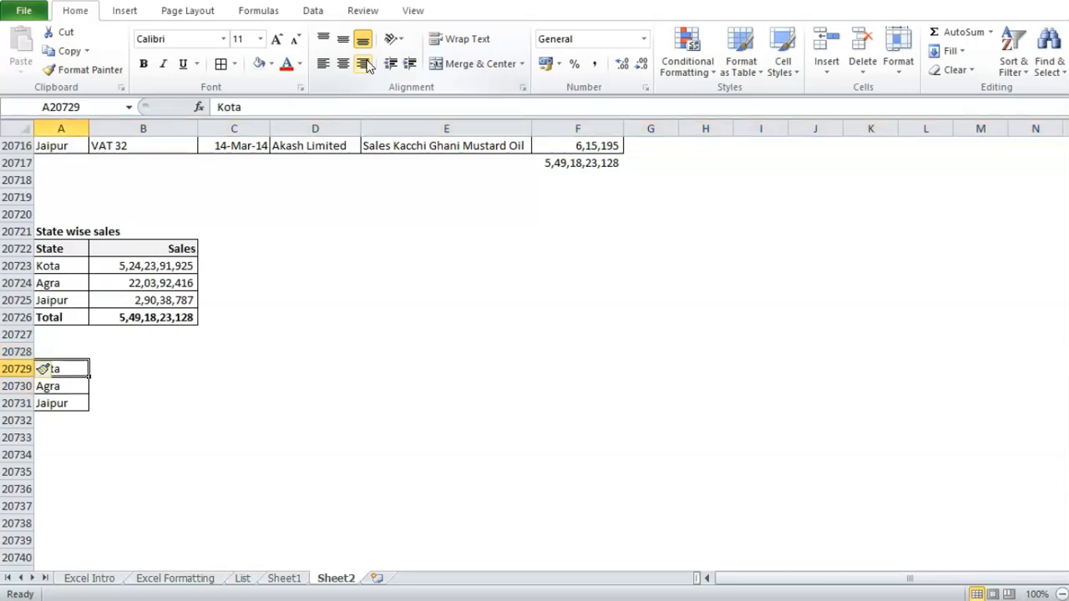
key(shift+Down)
key(shift+Down)
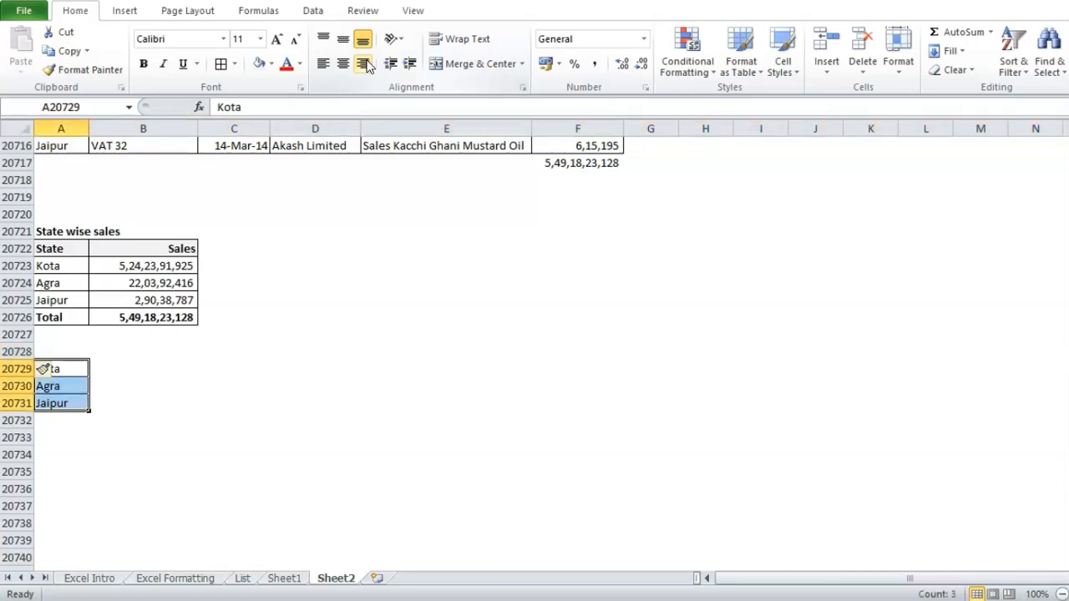
key(ctrl+c)
key(Right)
key(Right)
click(20, 62)
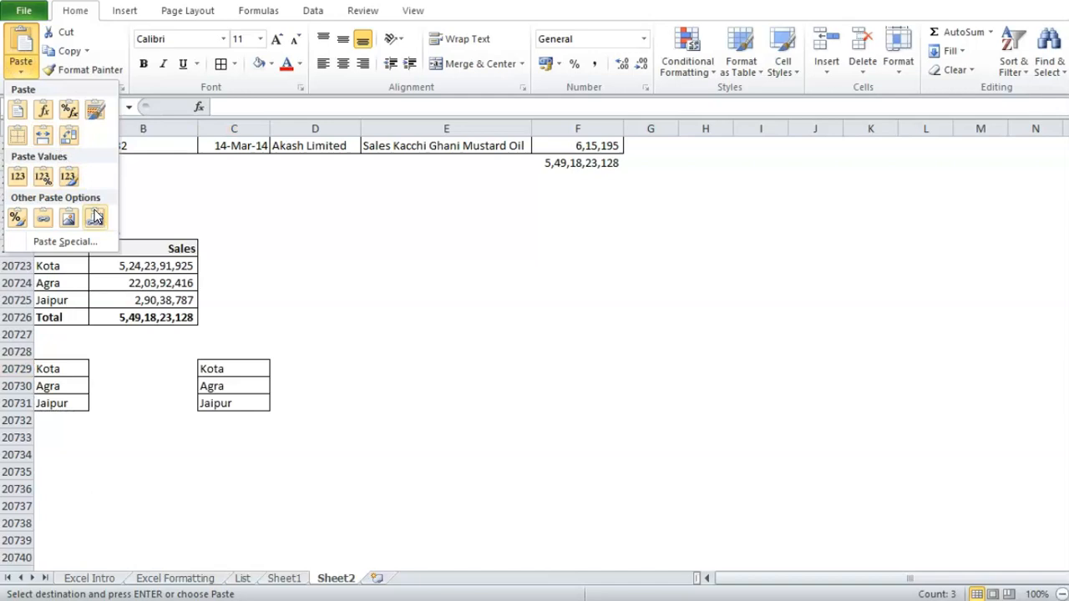
click(70, 136)
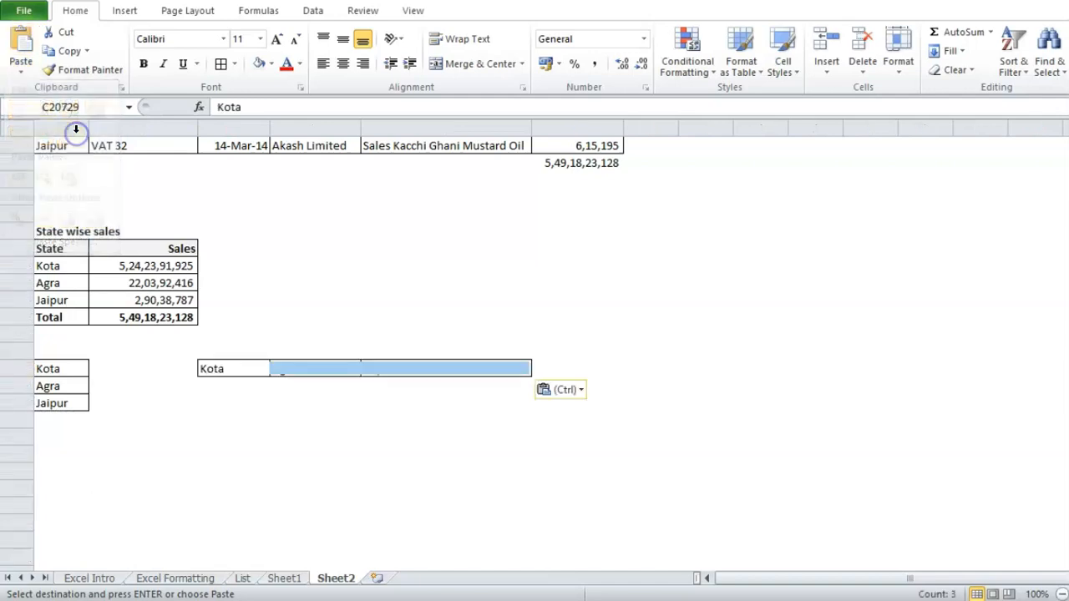
click(154, 396)
click(133, 382)
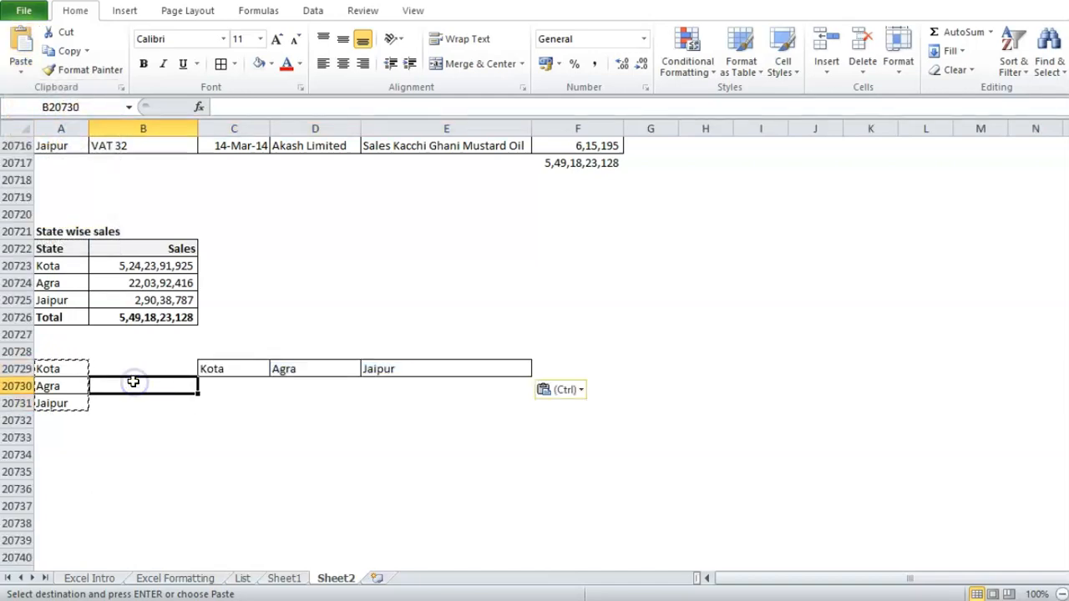
Clear the vertical state list from A20729:A20731.
key(ctrl+c)
key(Down)
key(Left)
key(Up)
key(Up)
key(shift+Down)
key(shift+Down)
key(Delete)
Move the horizontal state names from C20729:E20729 one column over to B20729:D20729.
key(Right)
key(Down)
key(Up)
key(Right)
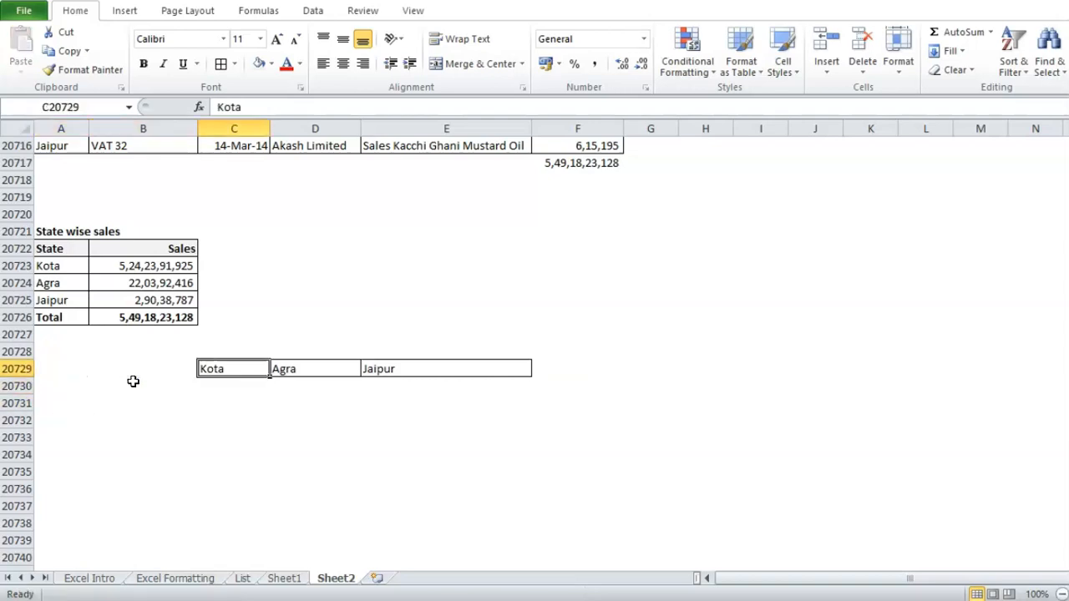
key(shift+Right)
key(shift+Right)
key(ctrl+x)
key(Left)
key(ctrl+v)
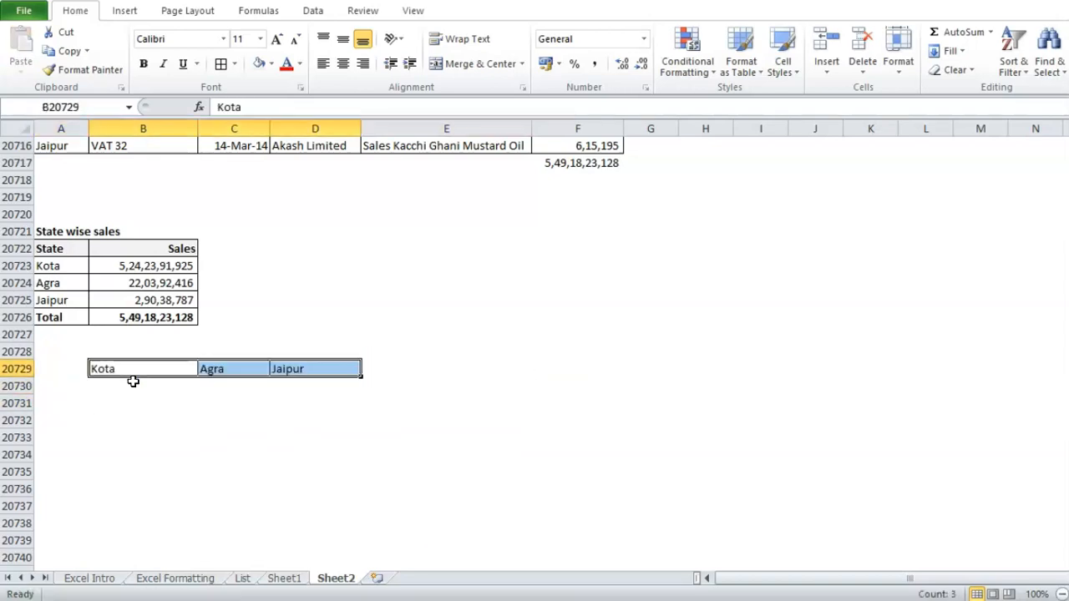
Enter the header "Month" in A20729, beside the state names.
key(Left)
text(Monr)
key(BackSpace)
text(th)
key(Return)
key(shift+Right)
key(shift+Right)
key(shift+Left)
key(shift+Left)
key(shift+Down)
key(shift+Down)
key(shift+Down)
key(shift+Down)
key(shift+Down)
key(shift+Down)
key(shift+Down)
key(shift+Down)
key(shift+Down)
key(shift+Down)
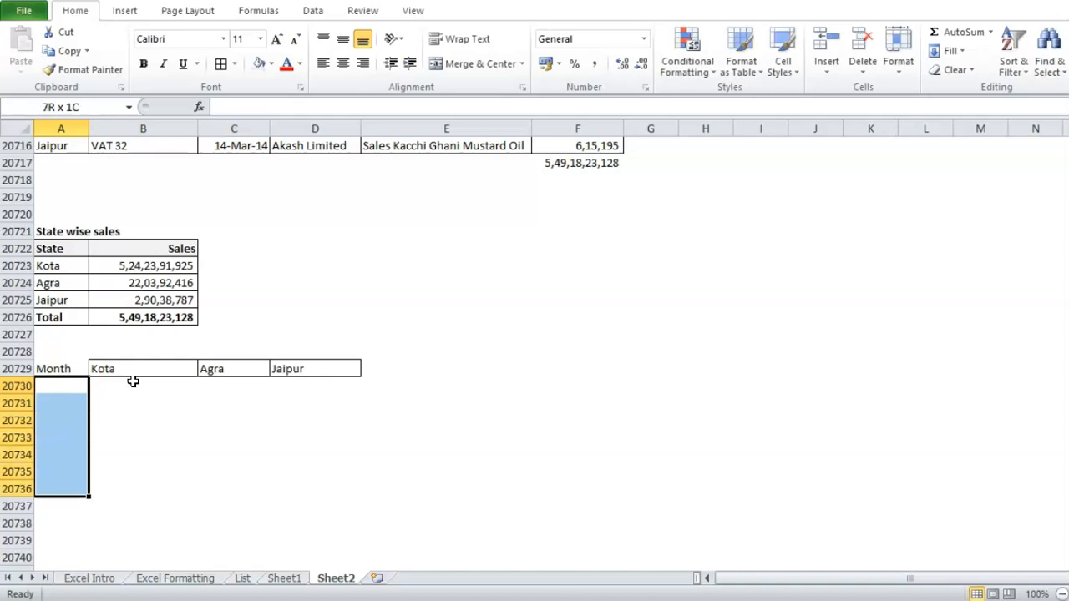
key(shift+Down)
key(shift+Down)
key(shift+Down)
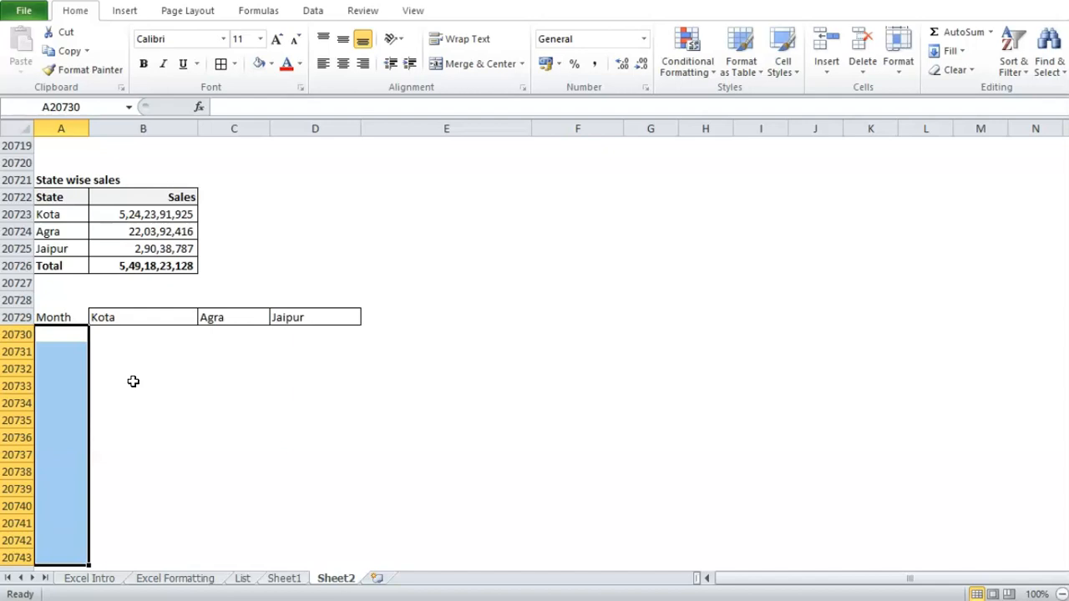
Check the period in the sales register's title and the invoice dates from its opening rows to its end.
key(ctrl+Up)
key(ctrl+Up)
key(ctrl+Up)
key(ctrl+Up)
key(ctrl+Up)
key(ctrl+Up)
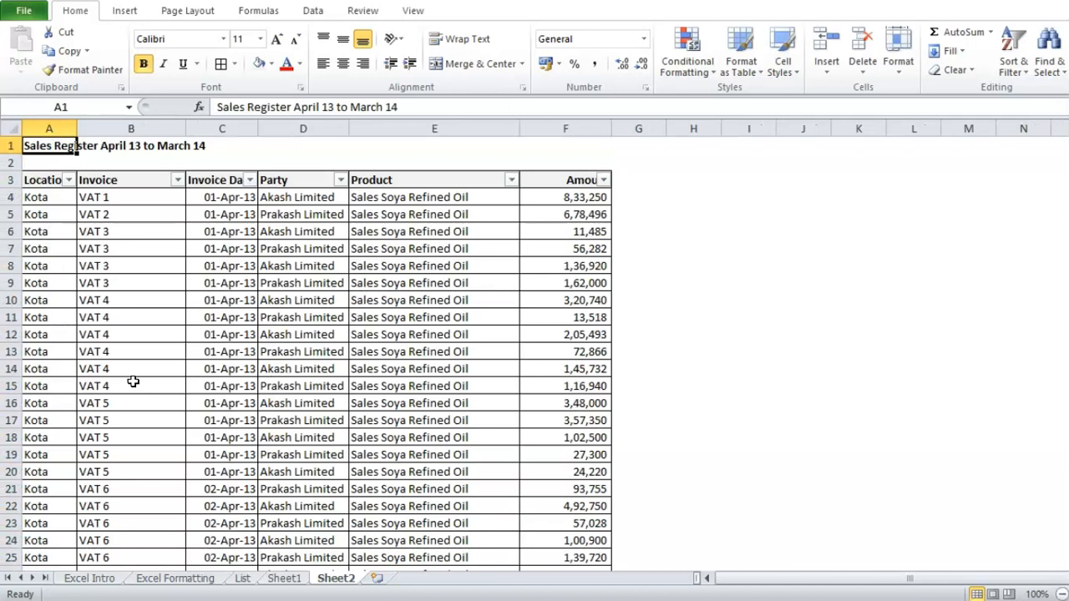
key(ctrl+Down)
key(ctrl+Down)
key(ctrl+Down)
key(ctrl+Down)
key(ctrl+Down)
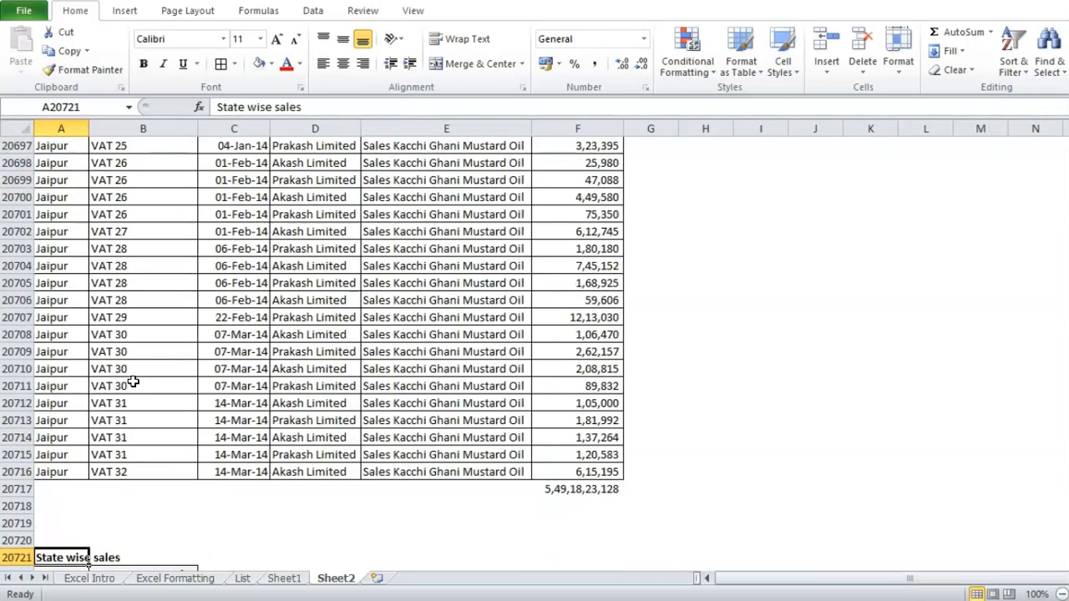
Look over the sales register from the state-wise sales block back up to the first invoice date in C4.
key(ctrl+Up)
key(ctrl+Up)
key(ctrl+Down)
key(ctrl+Down)
key(ctrl+Down)
key(ctrl+Up)
key(ctrl+Up)
key(ctrl+Up)
key(ctrl+Up)
key(ctrl+Up)
key(ctrl+Up)
key(ctrl+Up)
key(Down)
key(Down)
key(Down)
key(Right)
key(Right)
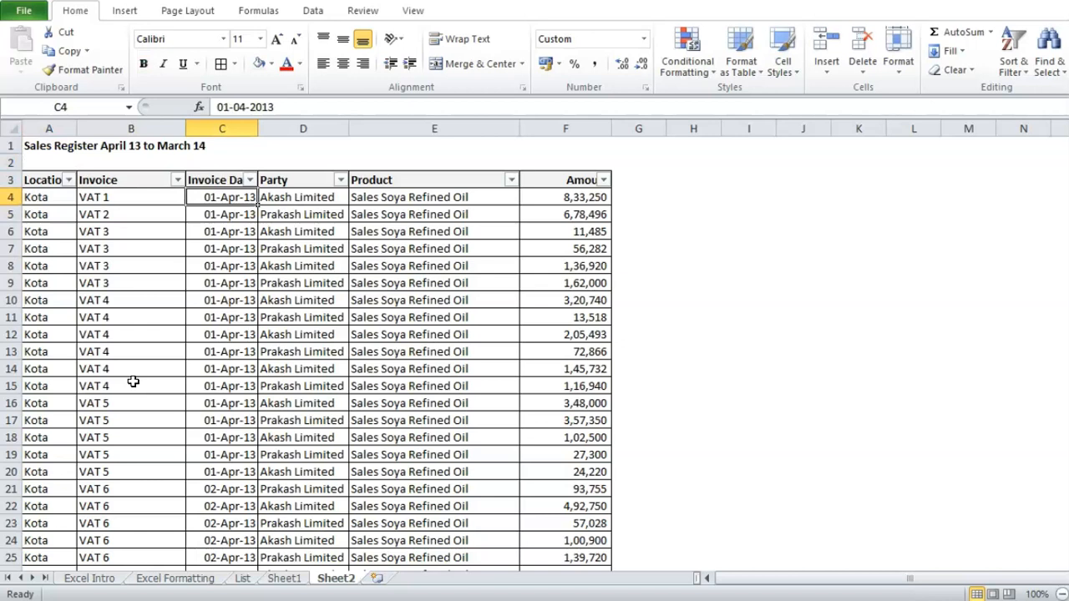
key(shift+space)
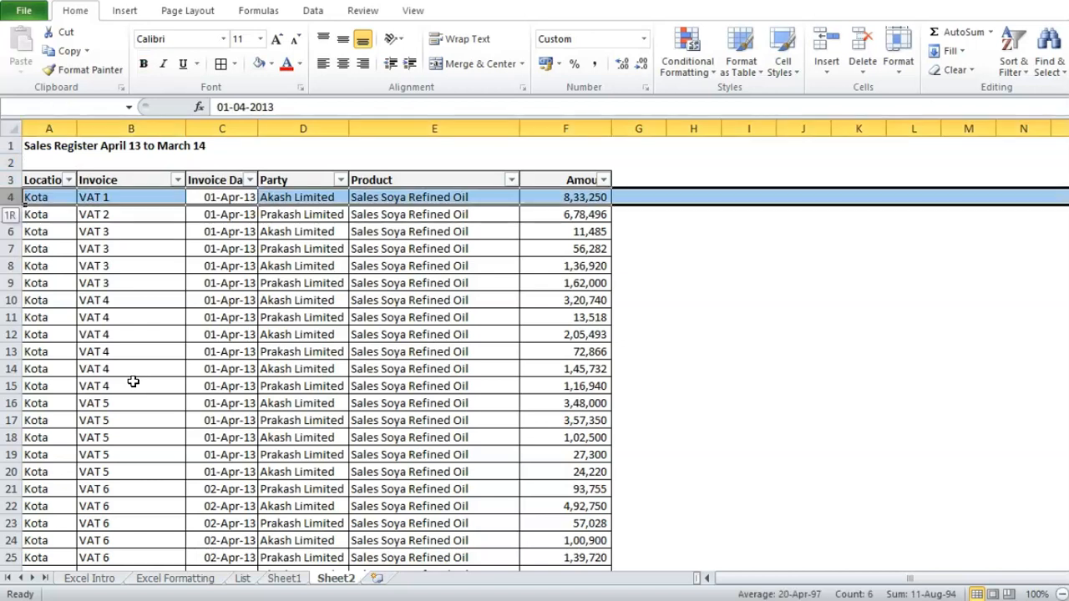
text(+)
key(Escape)
key(shift+BackSpace)
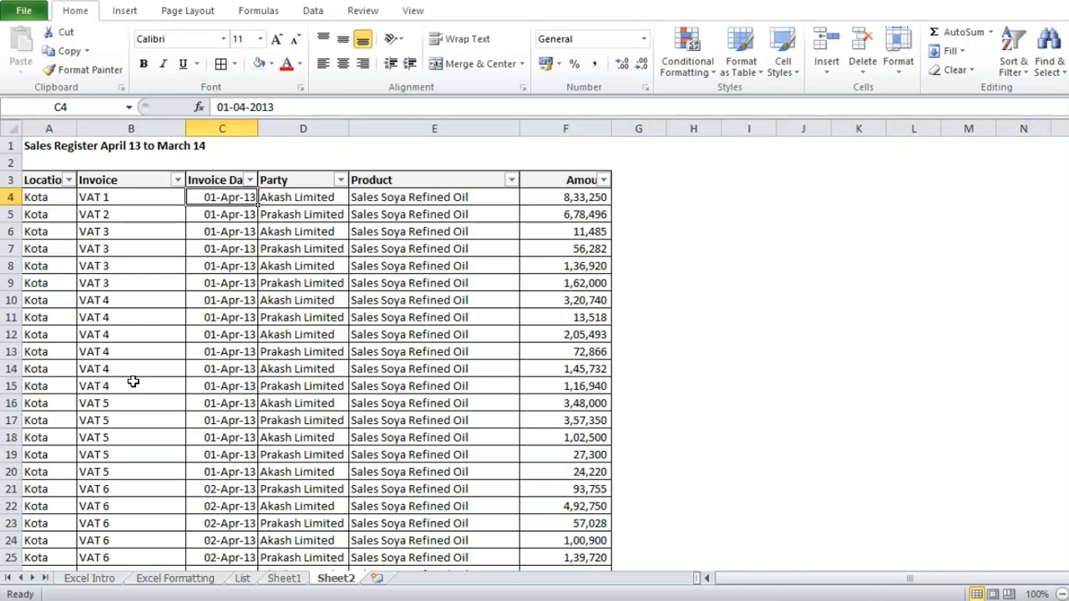
Insert a blank column before the Invoice Date column and head it "Month" in C3.
key(ctrl+space)
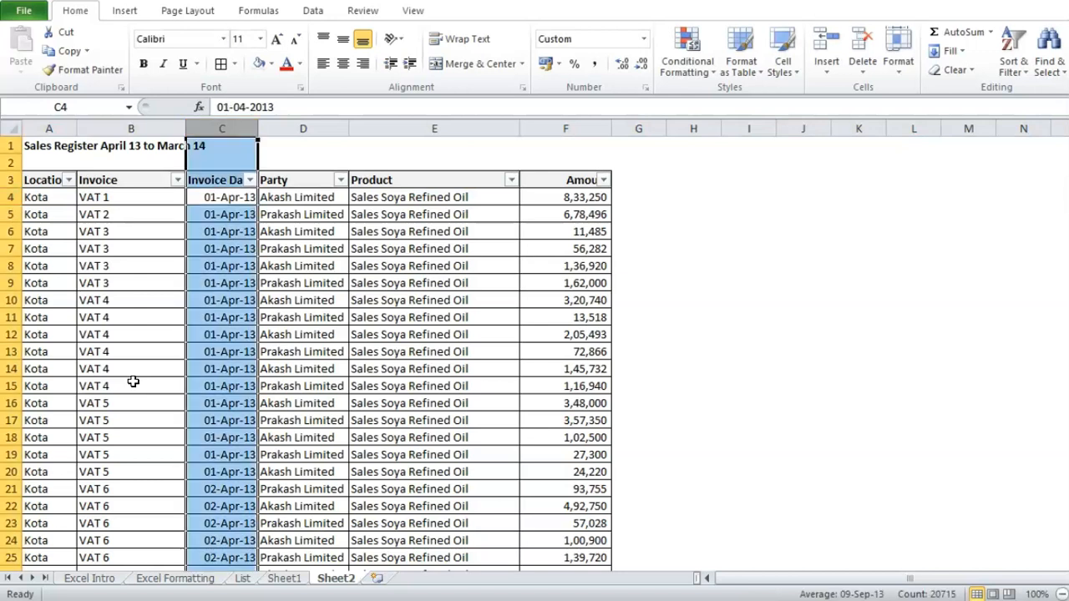
key(ctrl+shift+plus)
key(Up)
key(Left)
key(Right)
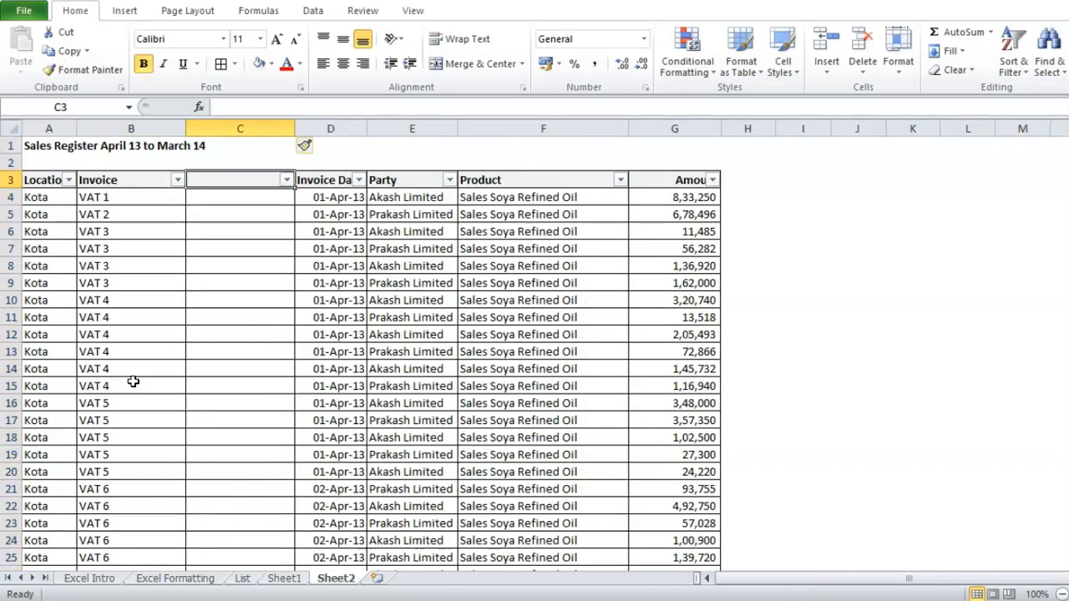
text(Month)
key(Return)
Check how far the Location entries extend down the sales register, then return to the first Month cell, C4.
key(Left)
key(Left)
key(ctrl+shift+Down)
scroll(134, 381, down, 2)
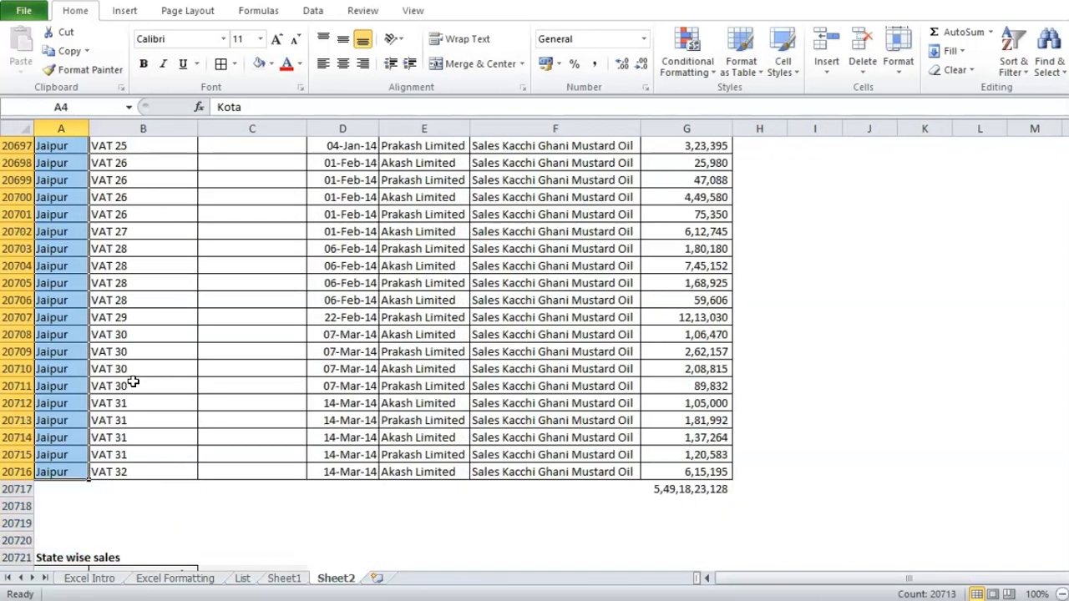
key(ctrl+Up)
key(Down)
key(Right)
key(Right)
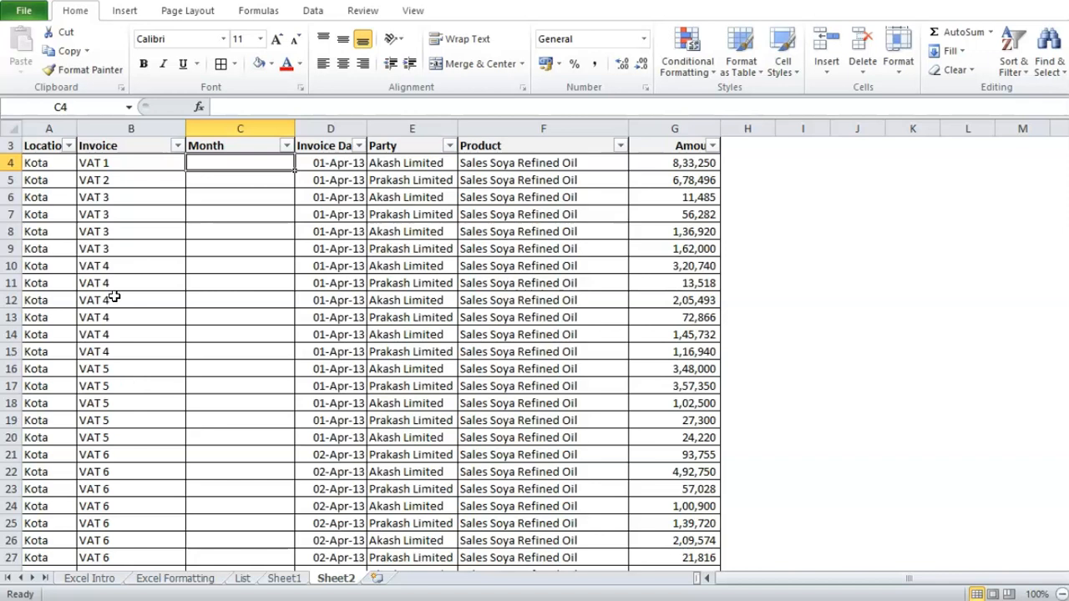
Filter the Invoice Date column to show only April 2013.
click(358, 146)
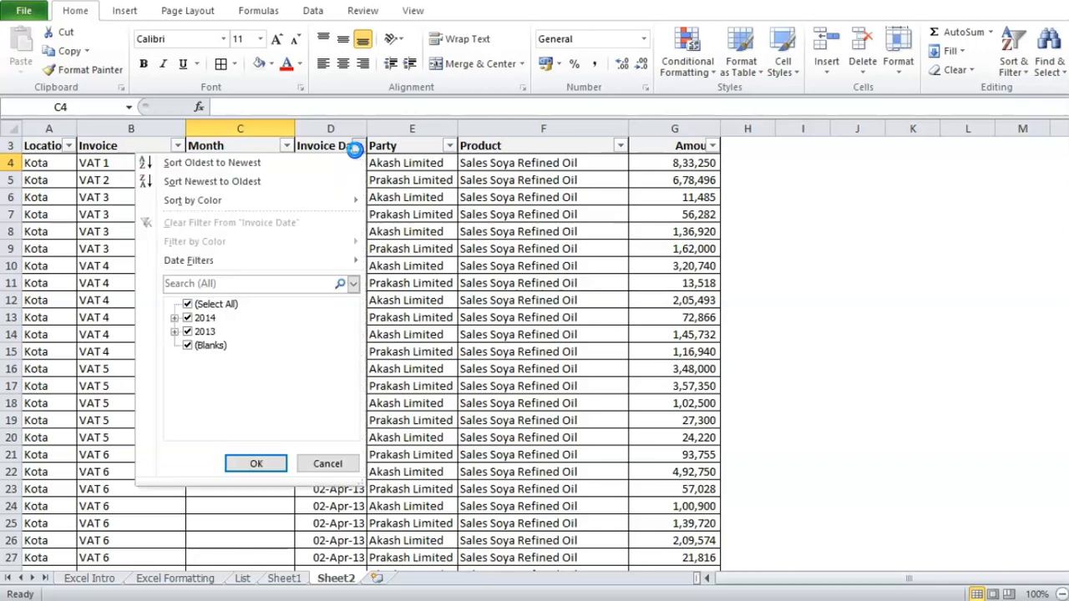
click(188, 304)
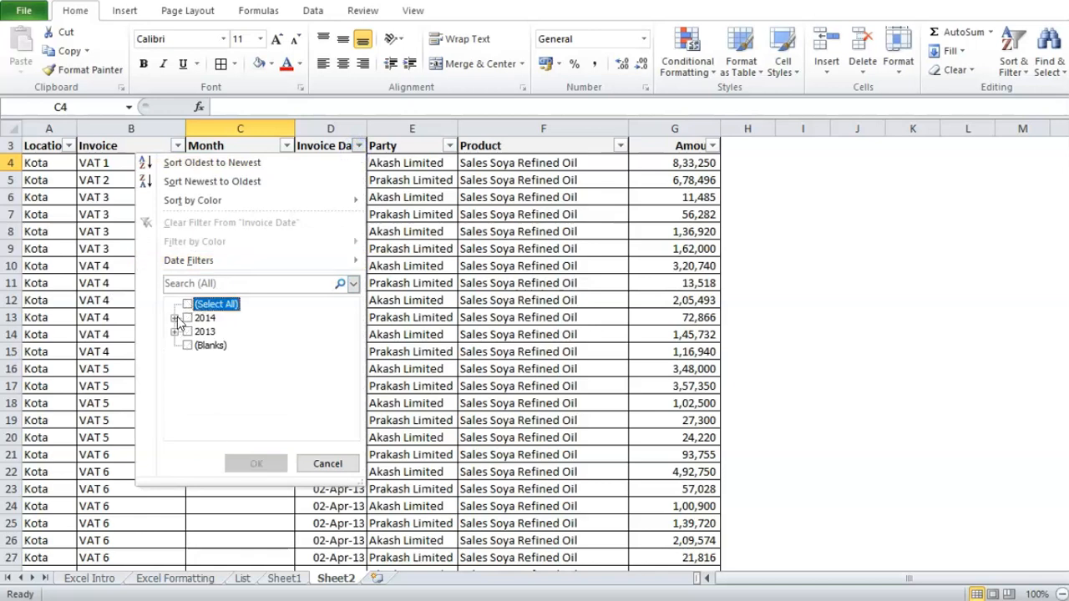
click(175, 332)
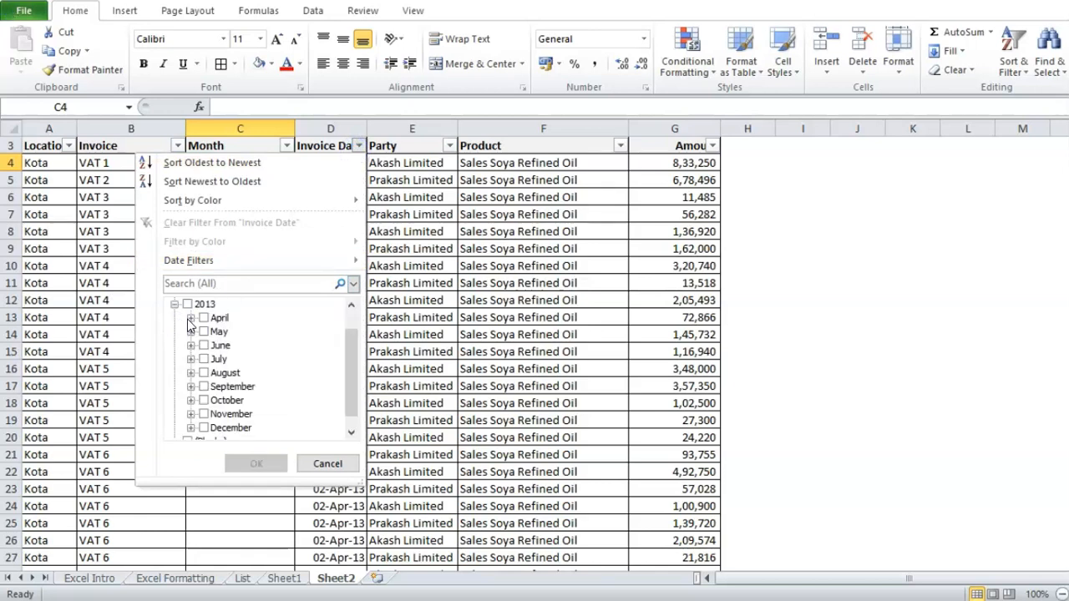
click(203, 318)
click(240, 457)
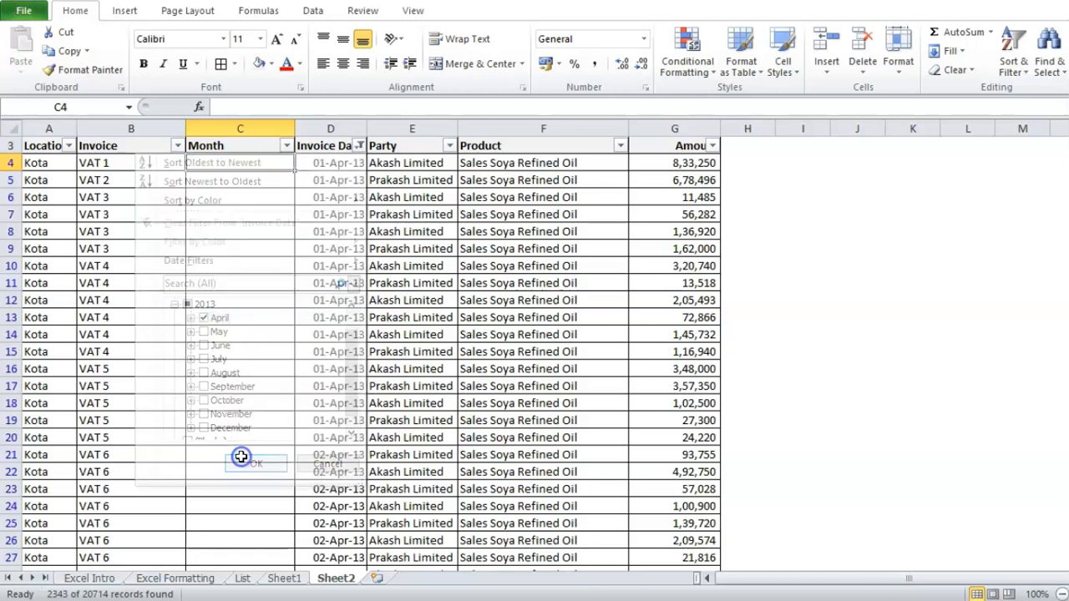
Check the filtered invoice dates from the first row to the last.
click(326, 163)
key(ctrl+shift+Down)
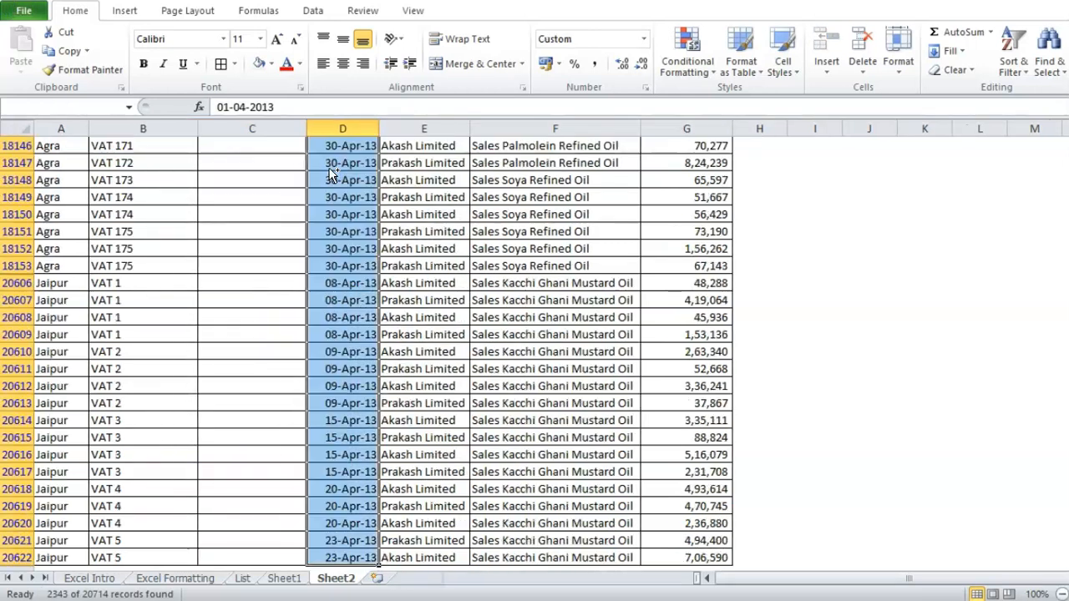
scroll(330, 173, down, 4)
key(ctrl+Up)
key(Down)
Enter April 2013 as the month in C4, the first row of the Month column.
key(Left)
key(Left)
key(Right)
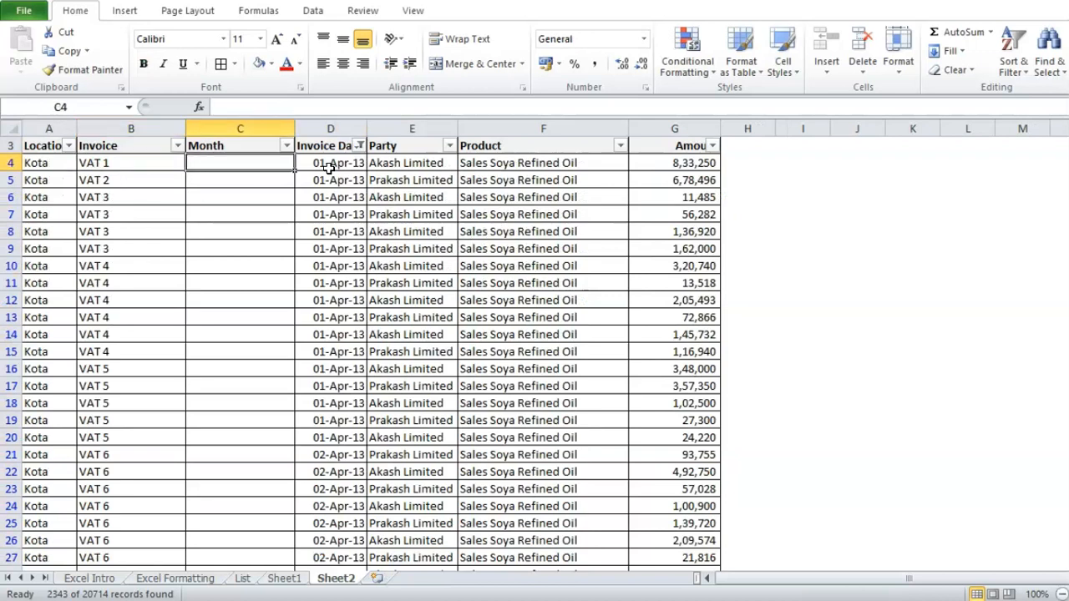
text(April-14)
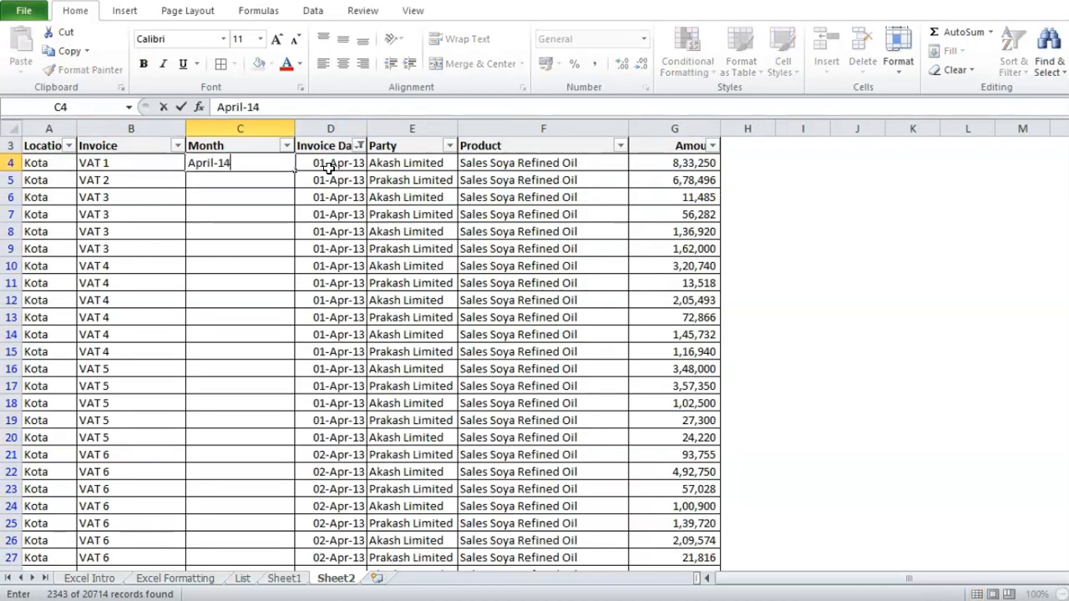
key(Return)
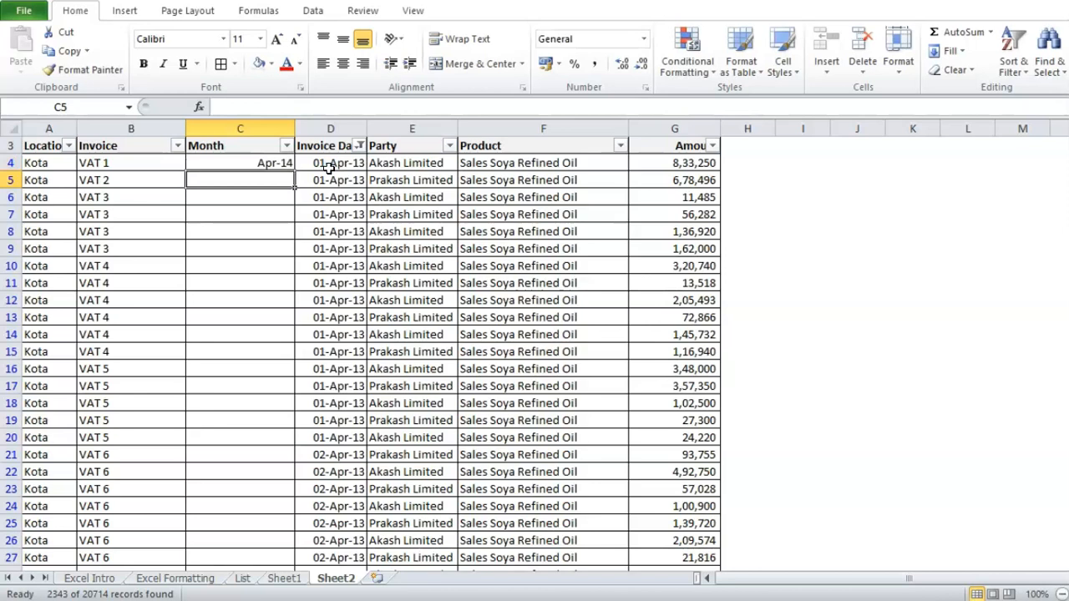
click(278, 160)
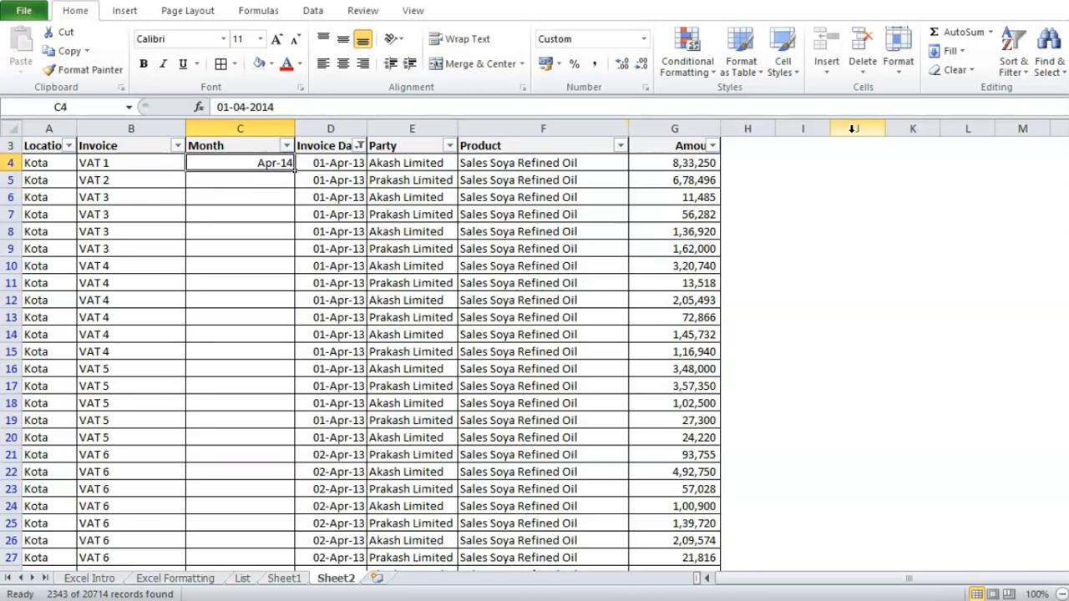
key(F2)
key(BackSpace)
text(3)
key(Return)
Copy the Apr-13 entry from C4 down the Month column through the last filtered row, C20622.
key(Up)
key(ctrl+c)
key(Right)
key(ctrl+Down)
key(Left)
key(ctrl+shift+Up)
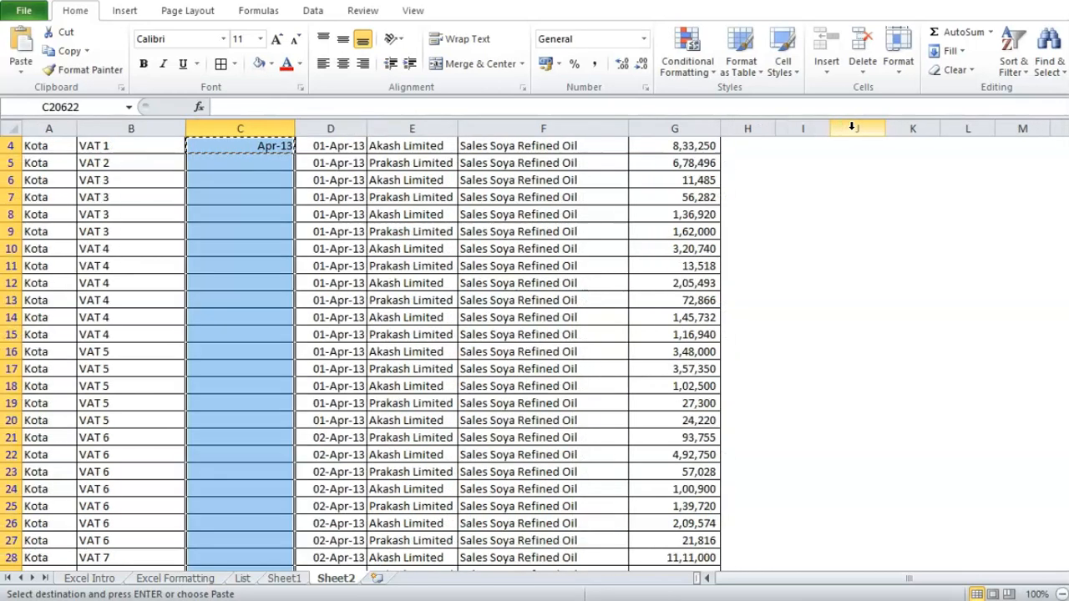
key(ctrl+BackSpace)
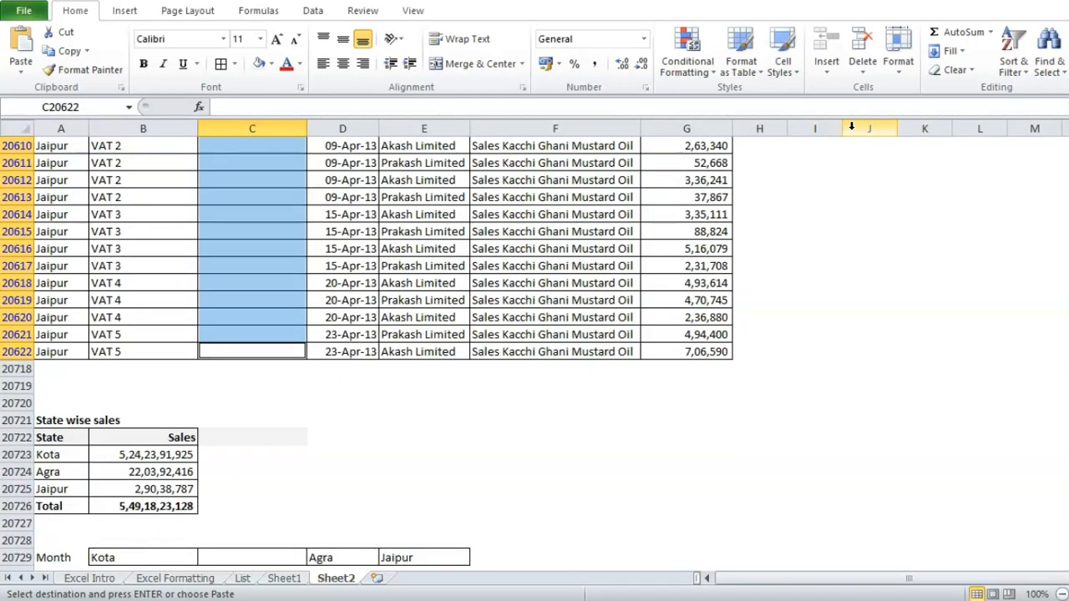
key(Return)
key(ctrl+Up)
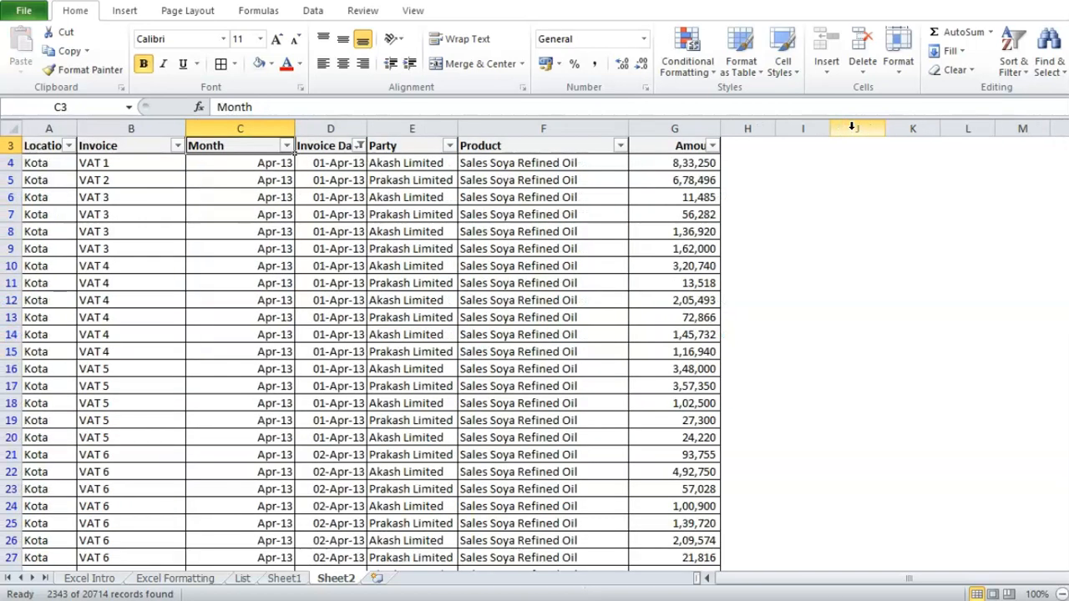
Change the Invoice Date filter from April to May 2013.
key(Right)
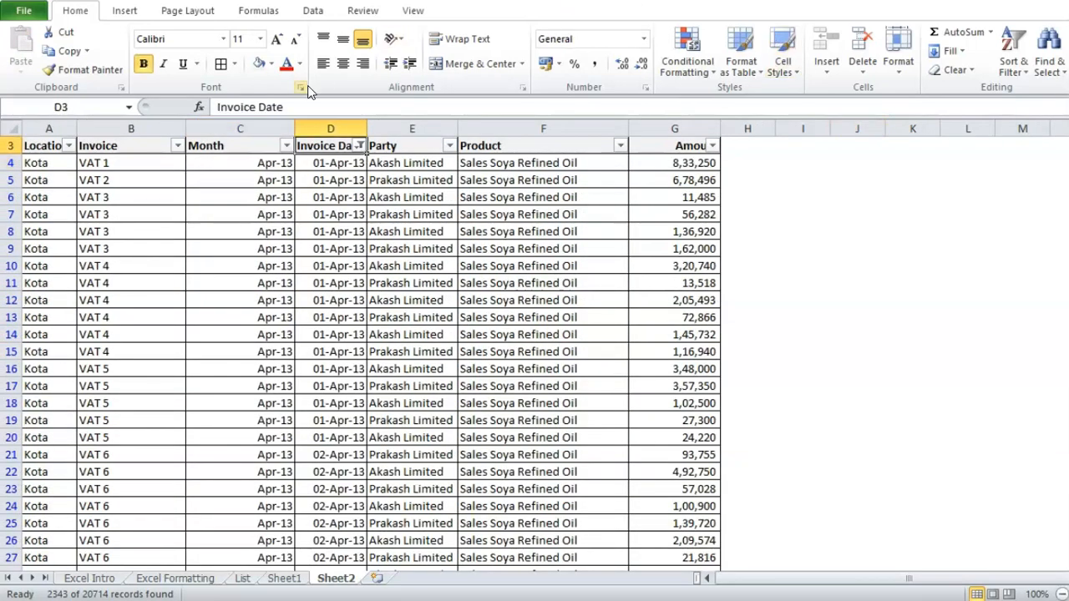
click(359, 146)
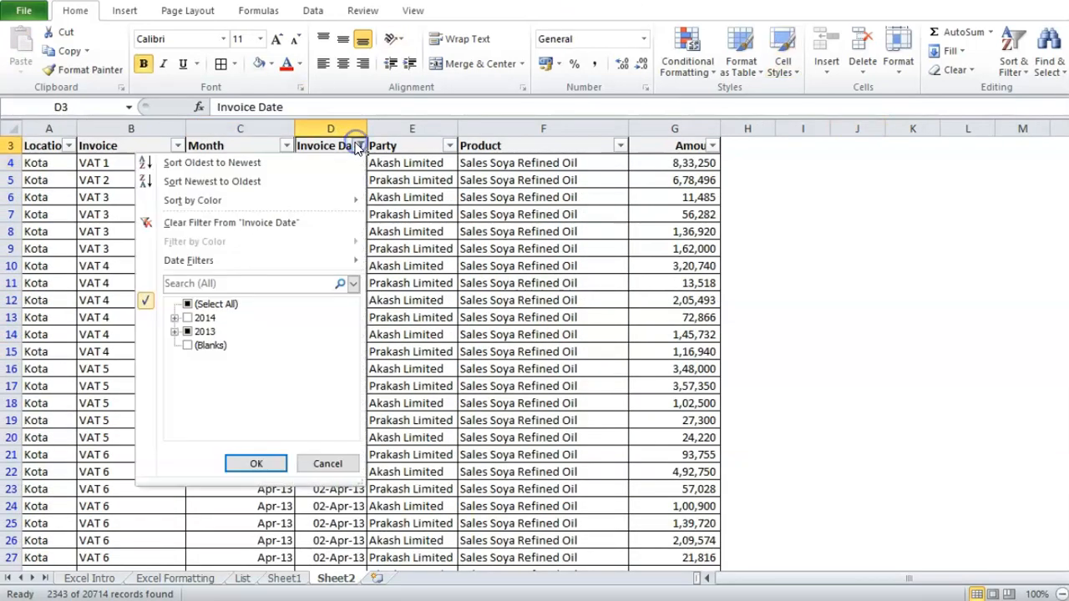
click(175, 332)
click(174, 304)
click(187, 318)
click(174, 332)
click(190, 319)
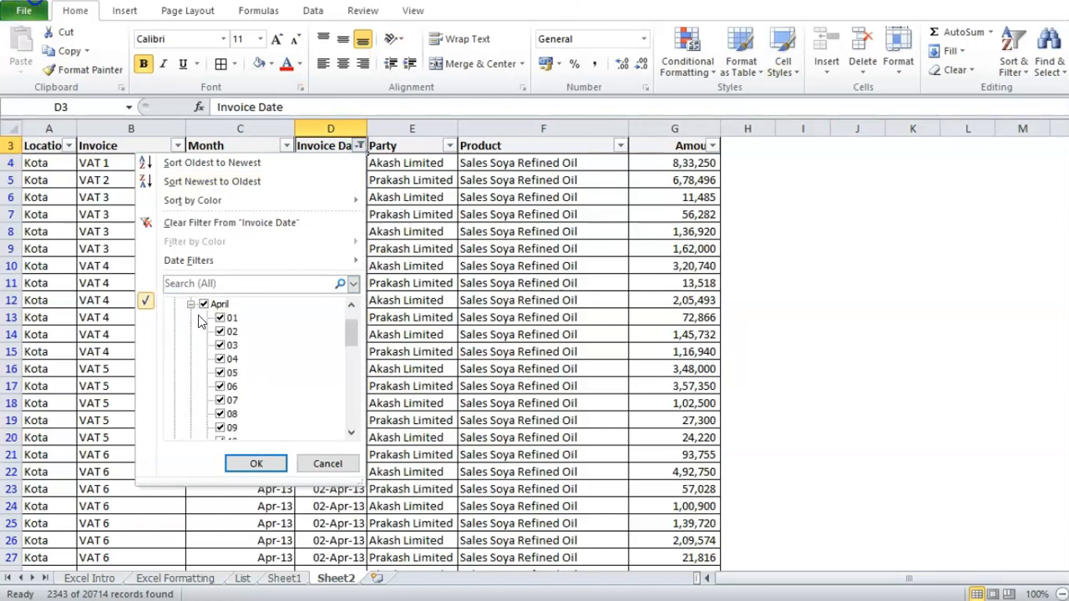
click(201, 305)
click(191, 305)
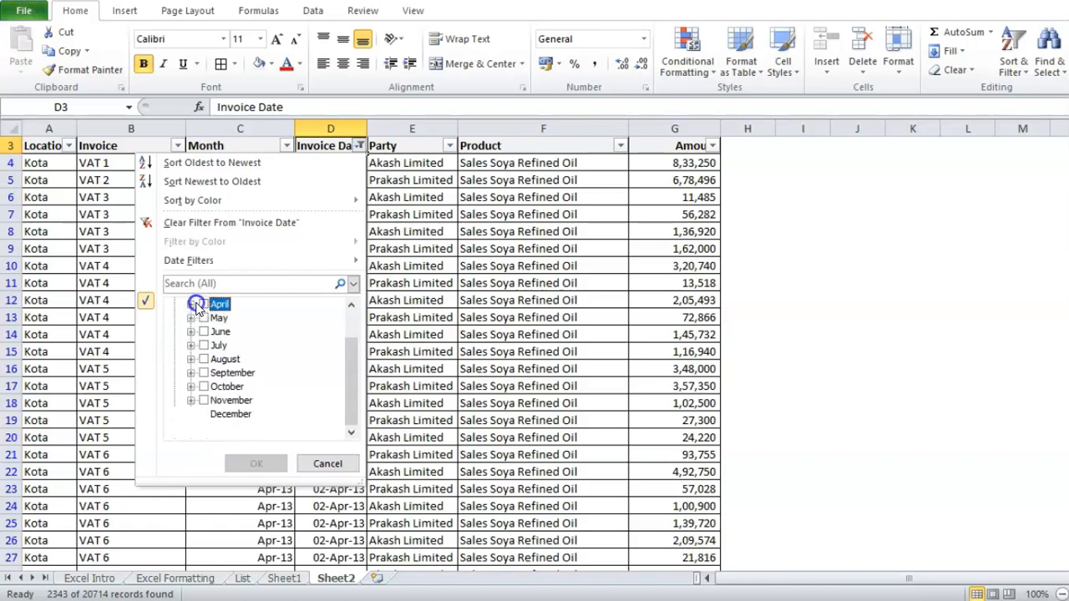
click(204, 318)
click(253, 464)
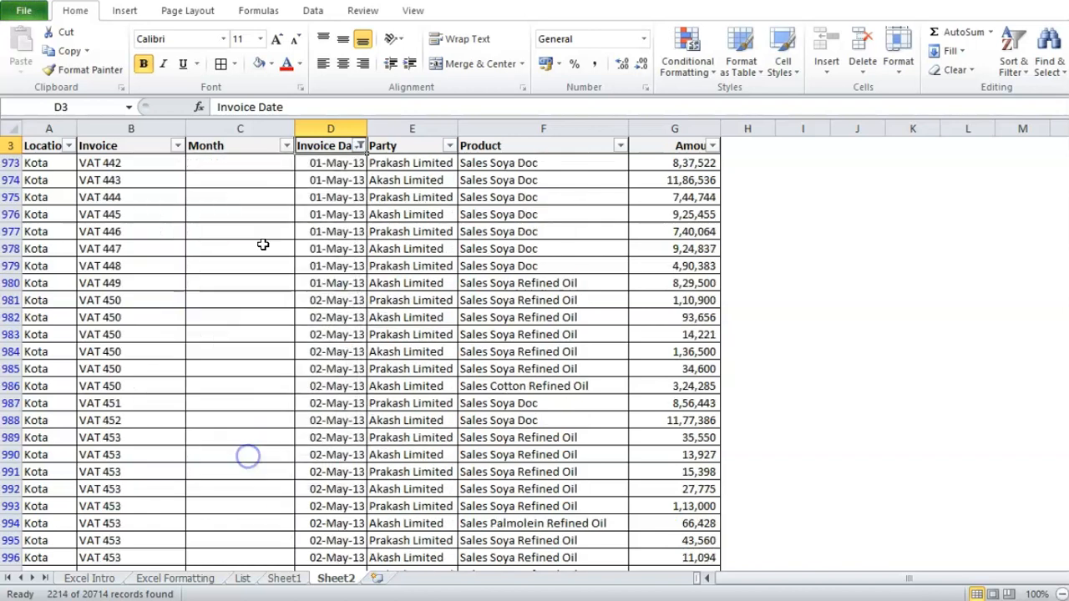
Enter May13 in C973 and fill it down the Month column for all filtered May rows.
click(262, 168)
text(May13)
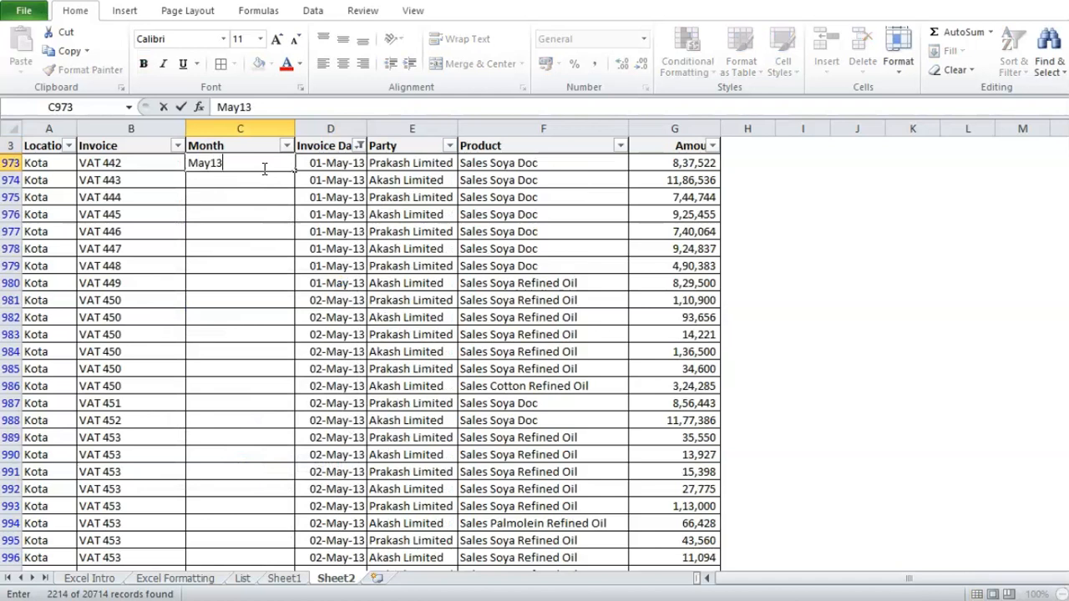
key(ctrl+Up)
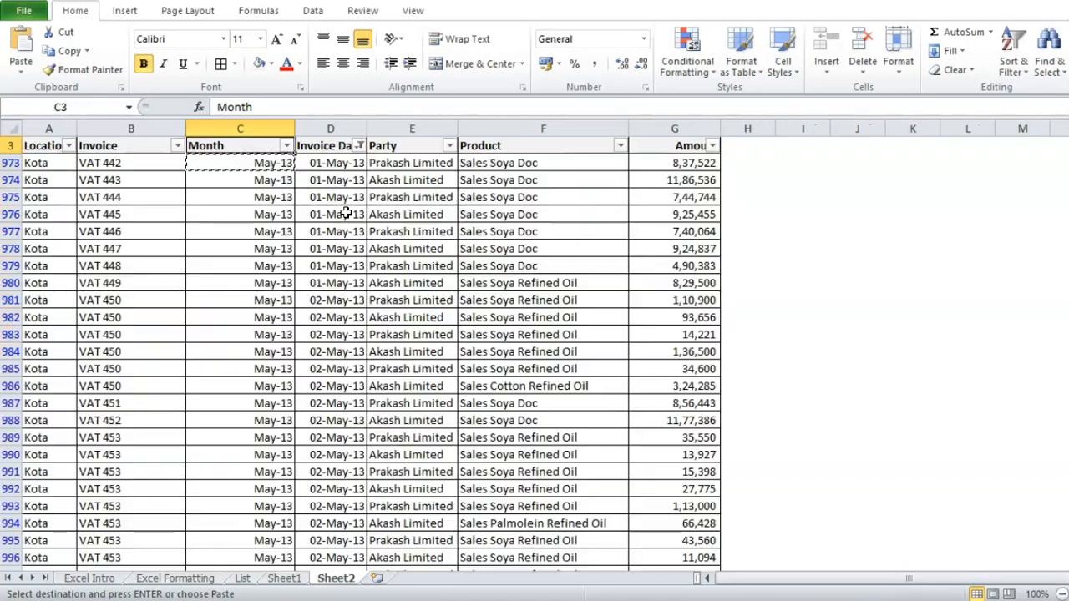
Change the Invoice Date filter from May to June 2013.
key(Right)
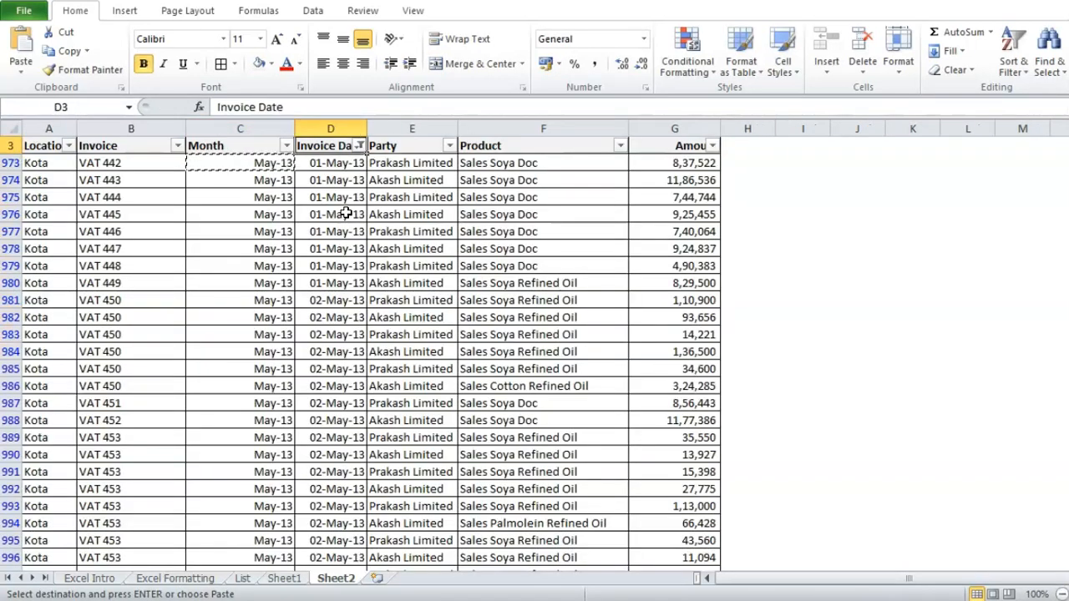
click(360, 146)
click(175, 332)
click(204, 332)
click(204, 345)
click(256, 464)
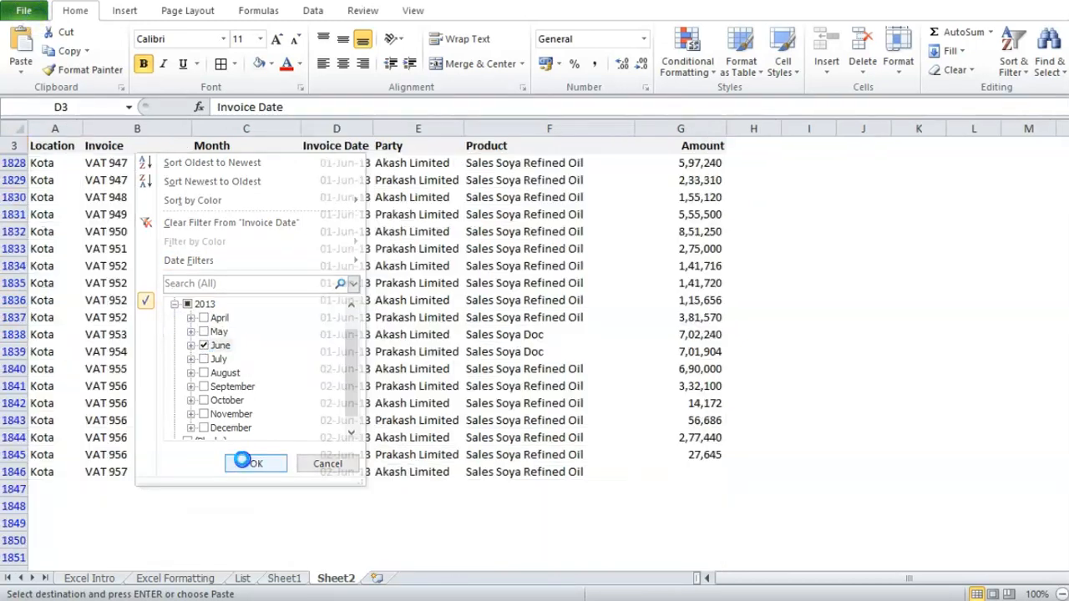
click(260, 167)
key(Escape)
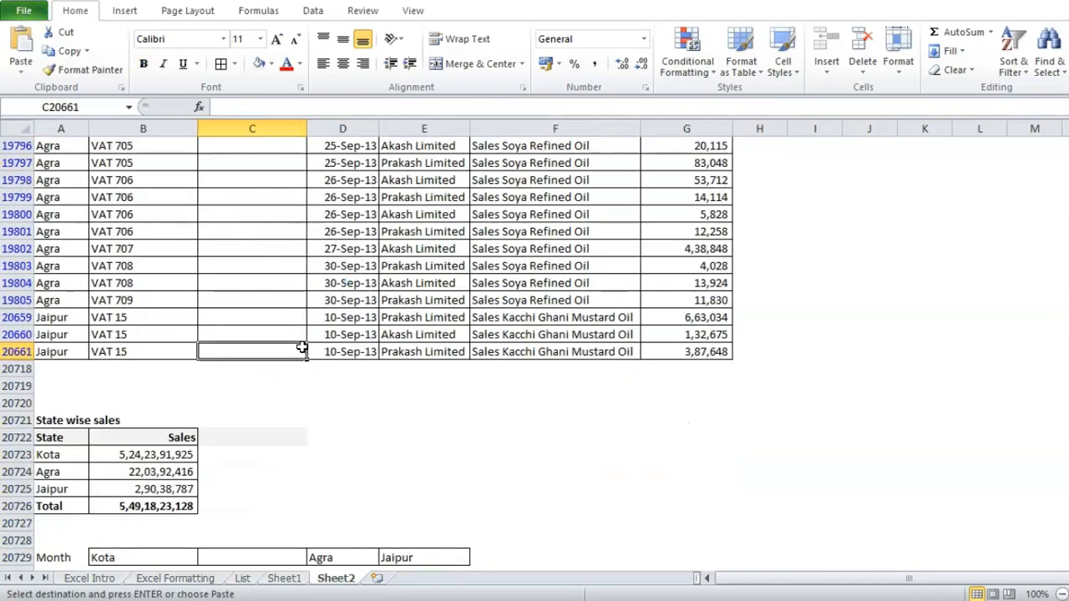
Copy the Sep-13 entry from C4491 down the Month column to all filtered September rows, ending at C20661.
key(ctrl+Up)
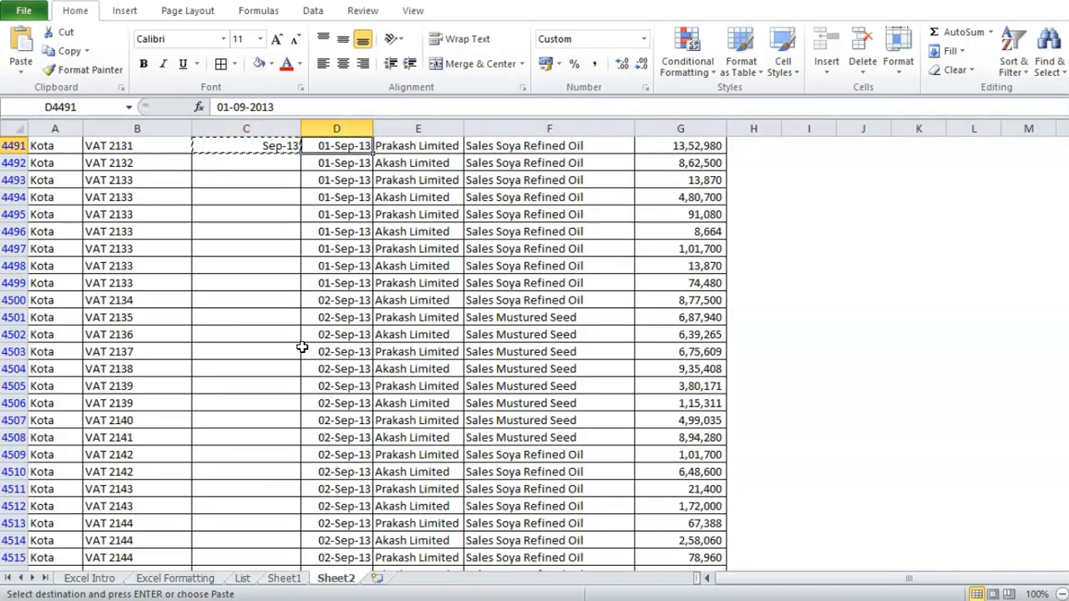
key(ctrl+Down)
key(ctrl+shift+Up)
key(shift+Down)
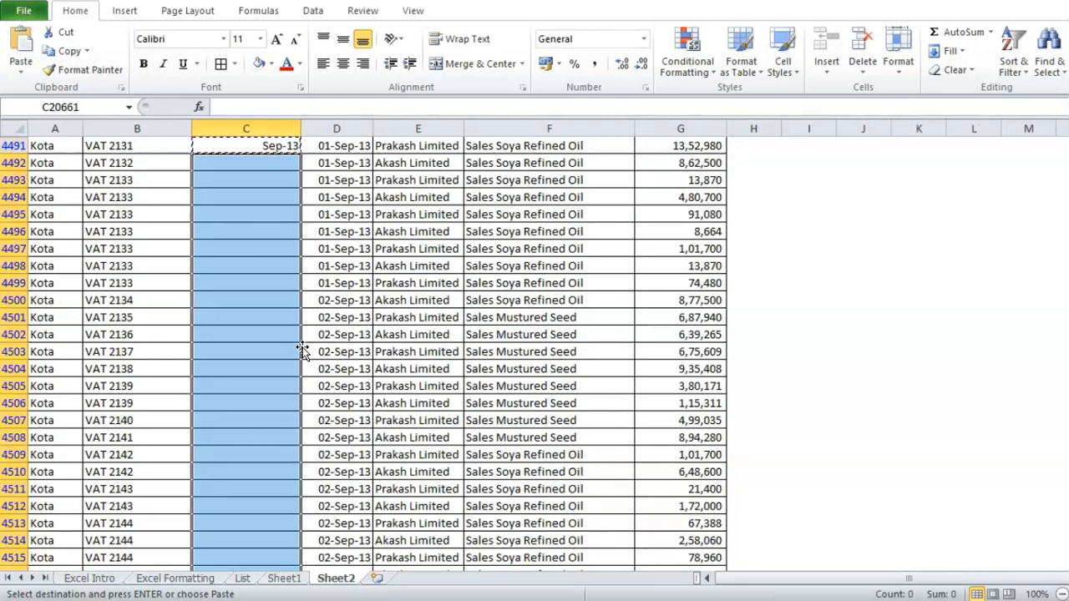
key(alt+semicolon)
key(ctrl+v)
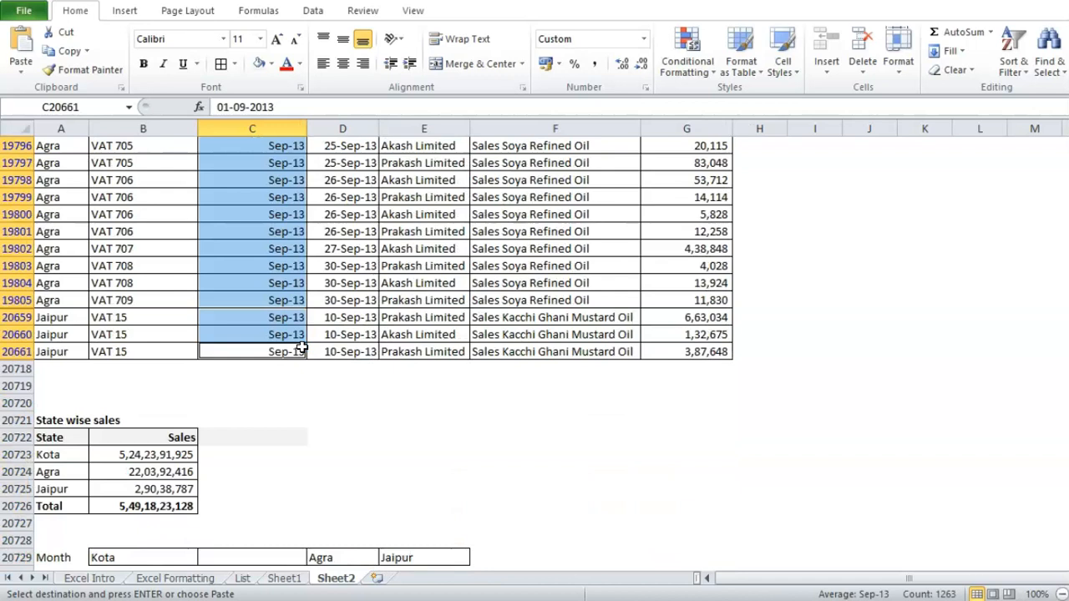
key(ctrl+Up)
key(Escape)
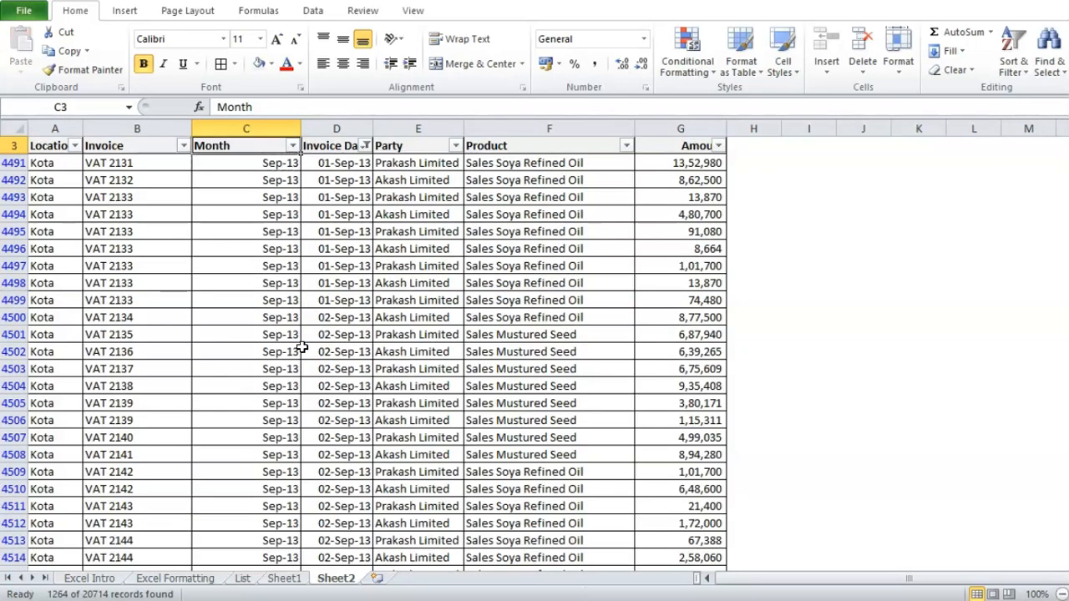
Clear the Invoice Date filter so that all register rows are shown.
key(alt+d)
key(f)
key(s)
key(F1)
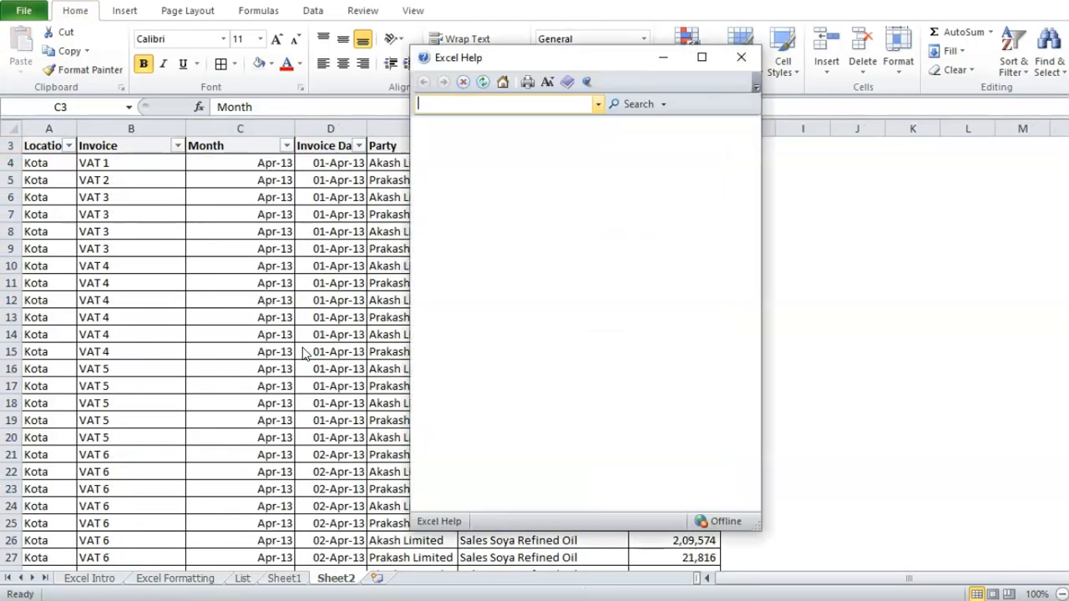
click(741, 56)
Enter the formula =MONTH(D4) in H4 to extract the month number from the first invoice date.
click(743, 159)
text(=month)
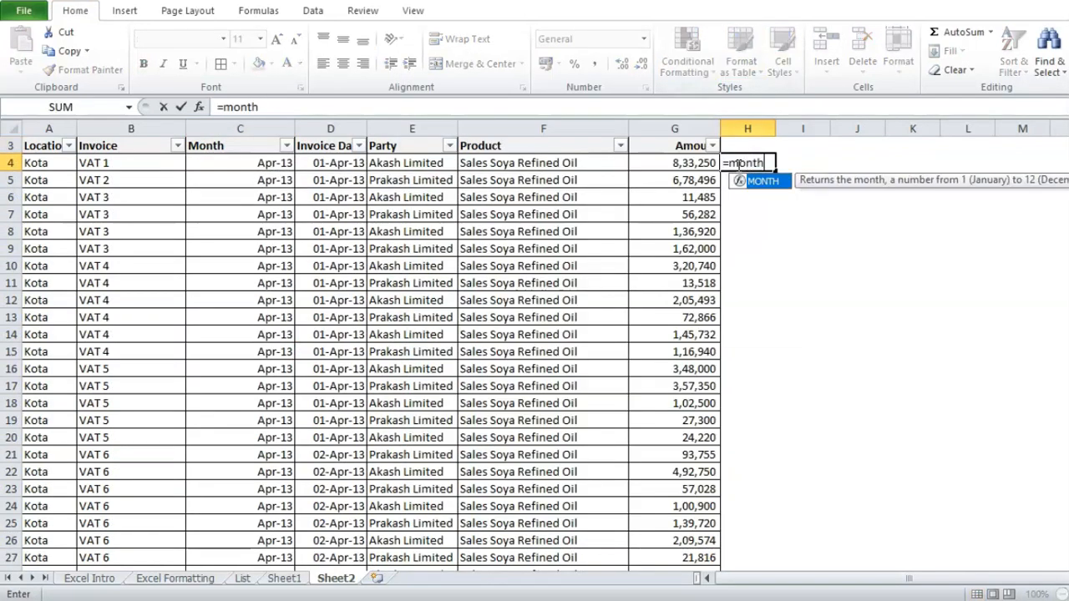
key(Tab)
key(Left)
key(Left)
key(Left)
key(Left)
text())
key(Return)
Copy the H4 month formula down column H to the last register row, H20716.
click(737, 164)
key(ctrl+c)
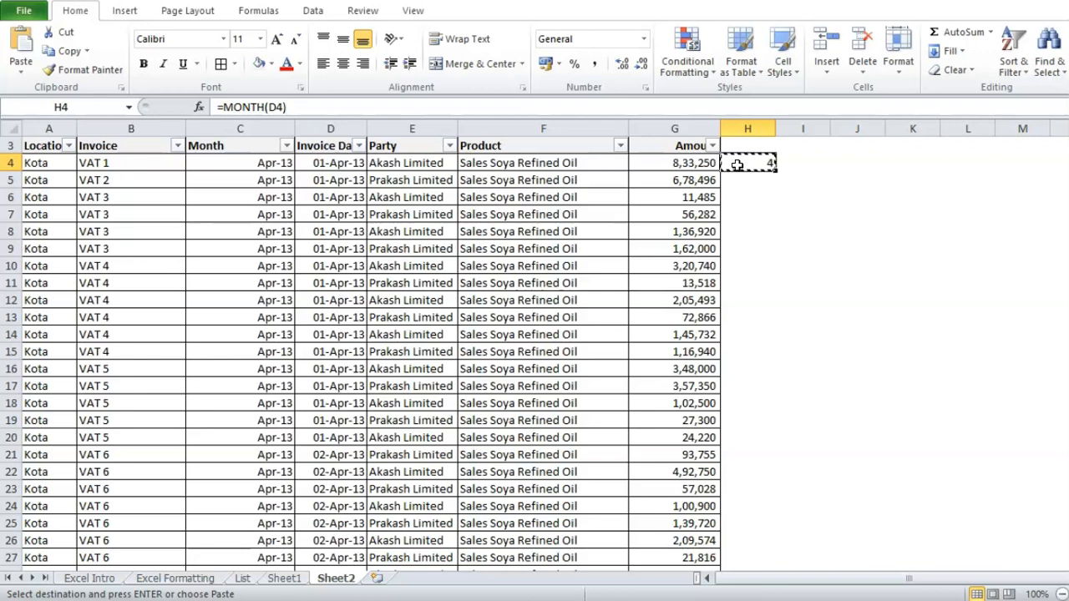
key(Left)
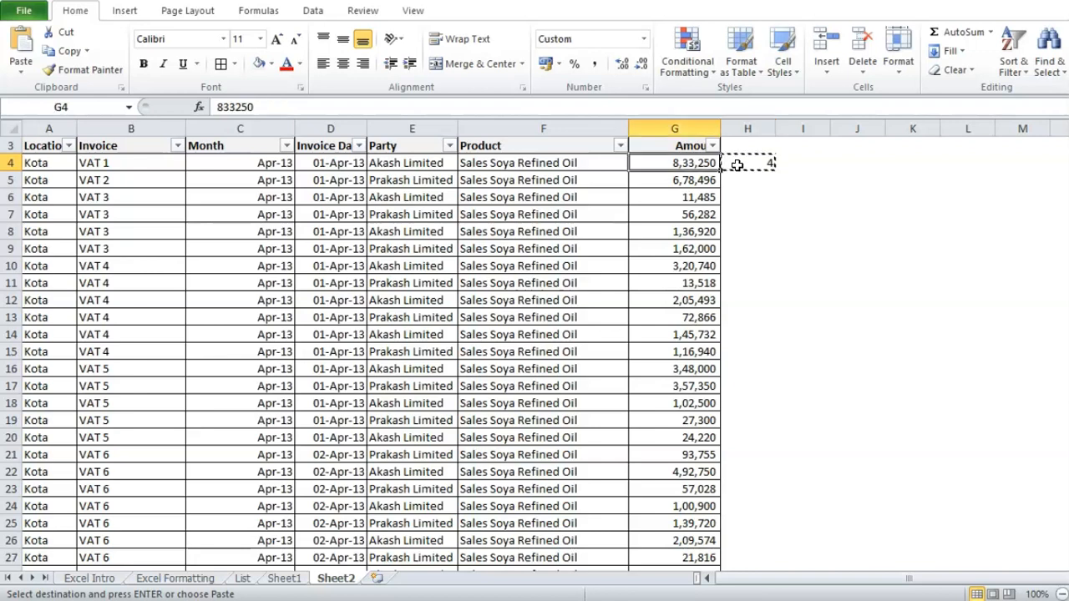
key(ctrl+Down)
key(Up)
key(Right)
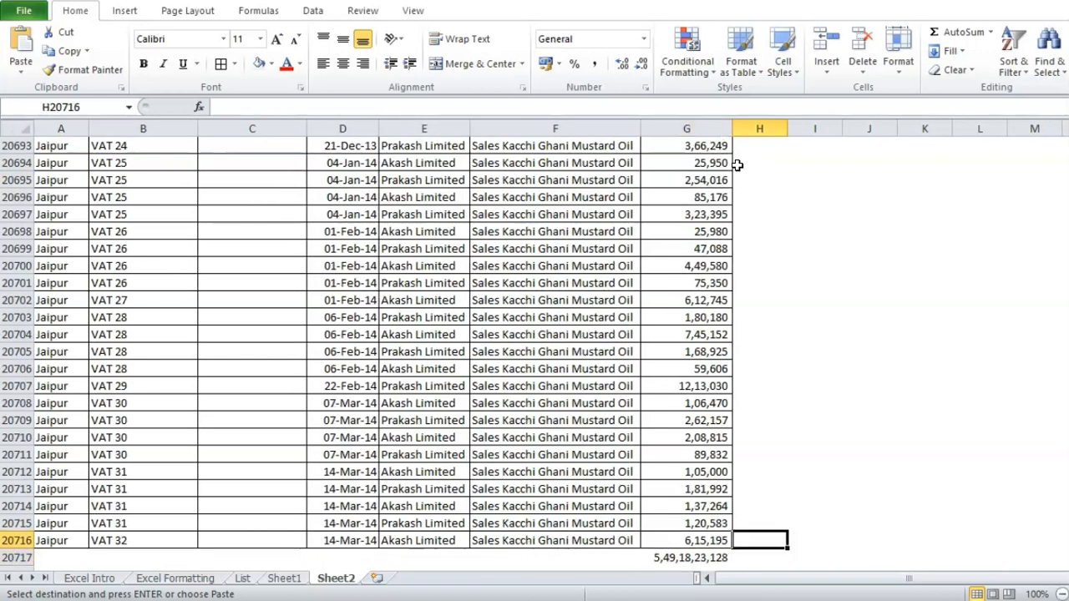
key(ctrl+shift+Up)
key(Return)
key(Return)
scroll(738, 165, up, 1)
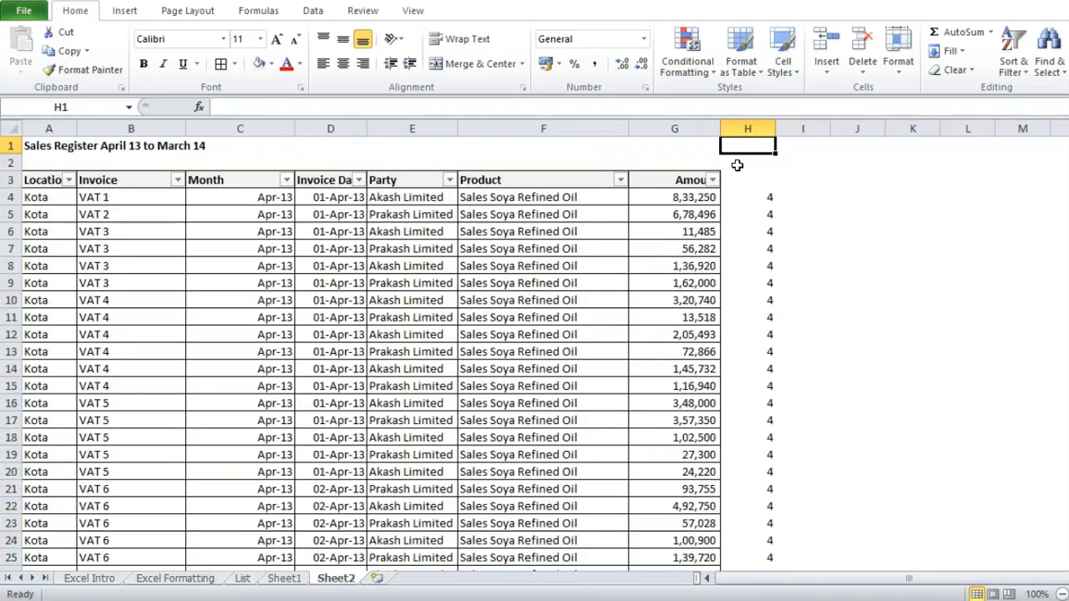
Compare the invoice dates in column D with the month numbers in column H at the first and last register rows.
key(Left)
key(Left)
key(Left)
key(Left)
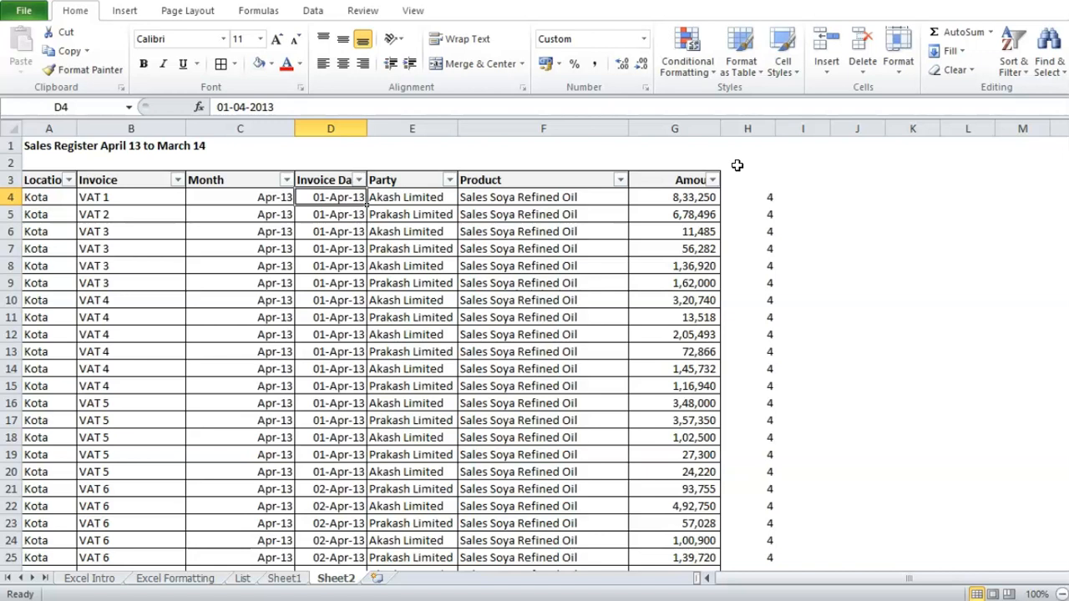
key(Right)
key(Right)
key(Right)
key(Right)
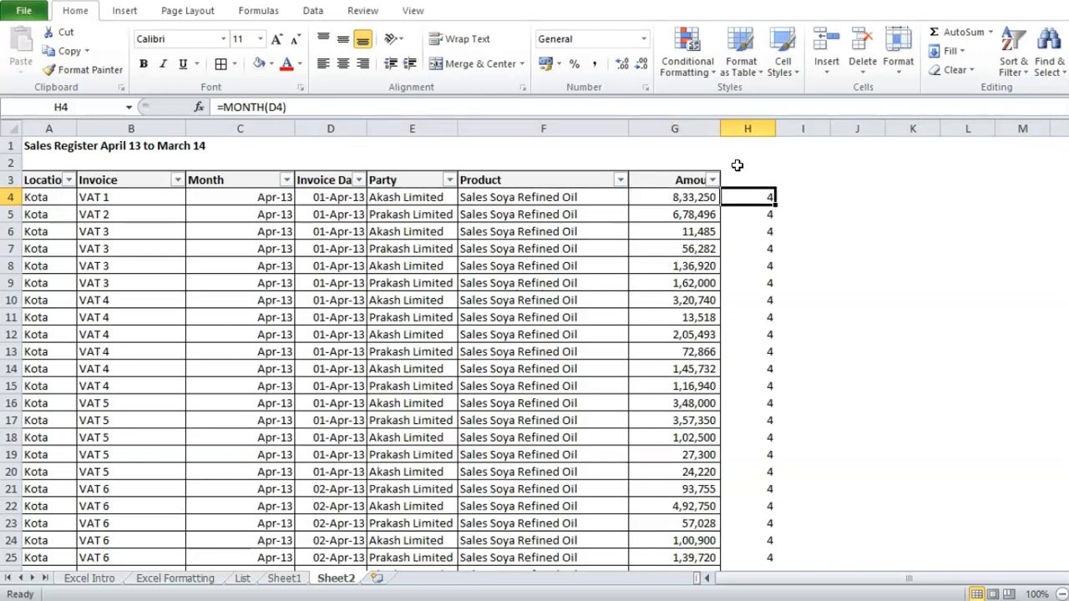
key(ctrl+Down)
key(Left)
key(Left)
key(Left)
key(Left)
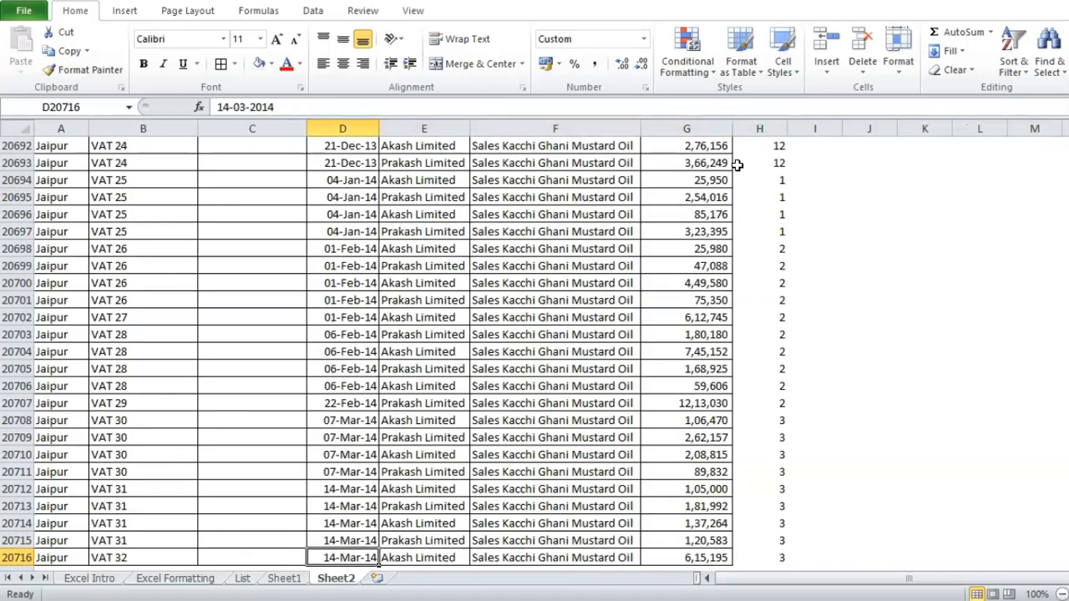
key(Right)
key(Right)
key(Right)
key(Right)
key(ctrl+Up)
key(ctrl+Up)
key(Down)
key(Down)
key(Down)
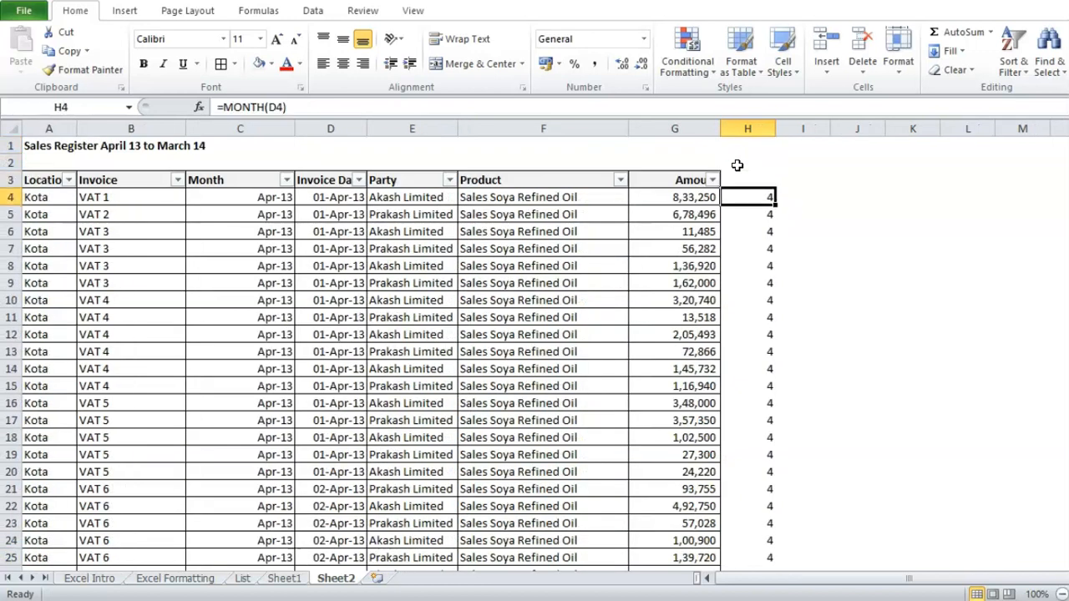
key(Up)
key(Right)
key(Right)
key(Right)
key(Left)
key(Left)
key(Down)
key(Left)
key(ctrl+shift+Down)
key(ctrl+c)
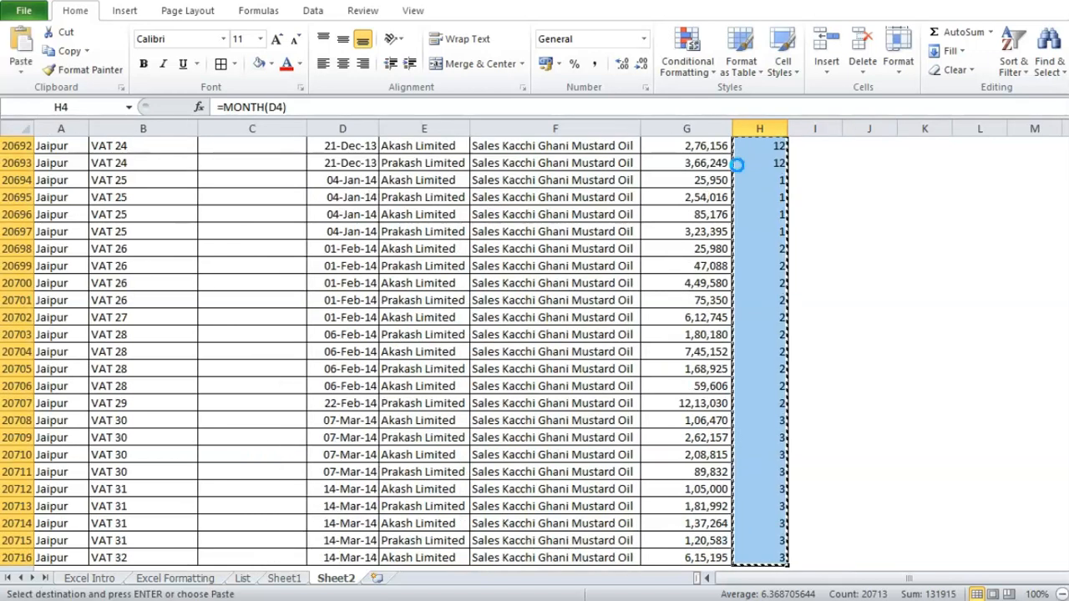
key(Up)
key(Right)
key(Right)
key(Return)
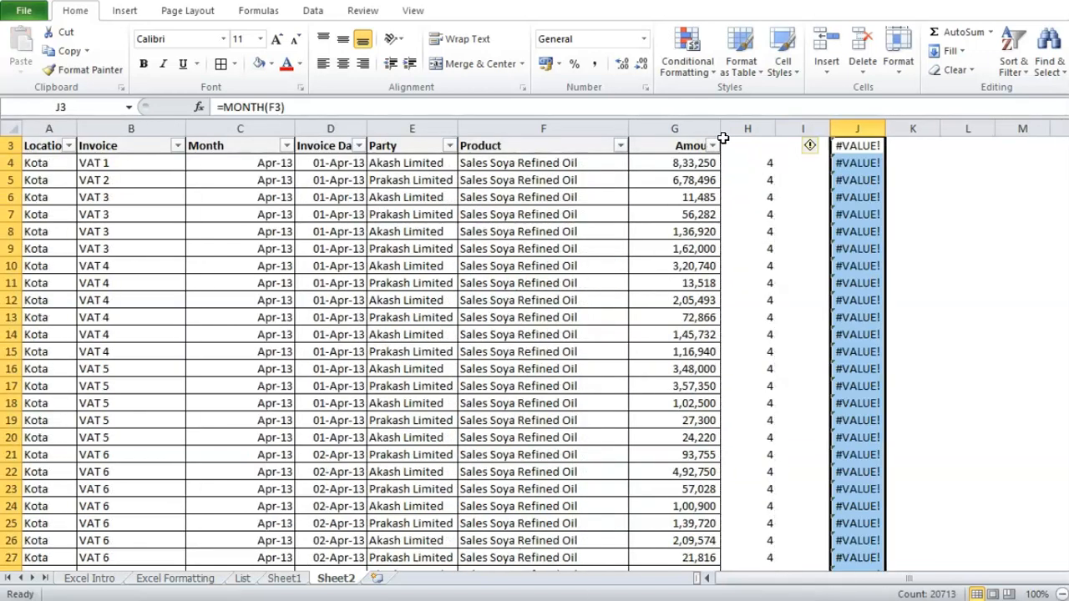
key(ctrl+z)
Paste the column H month numbers as values into column J, starting at J4.
key(Down)
key(Left)
key(Left)
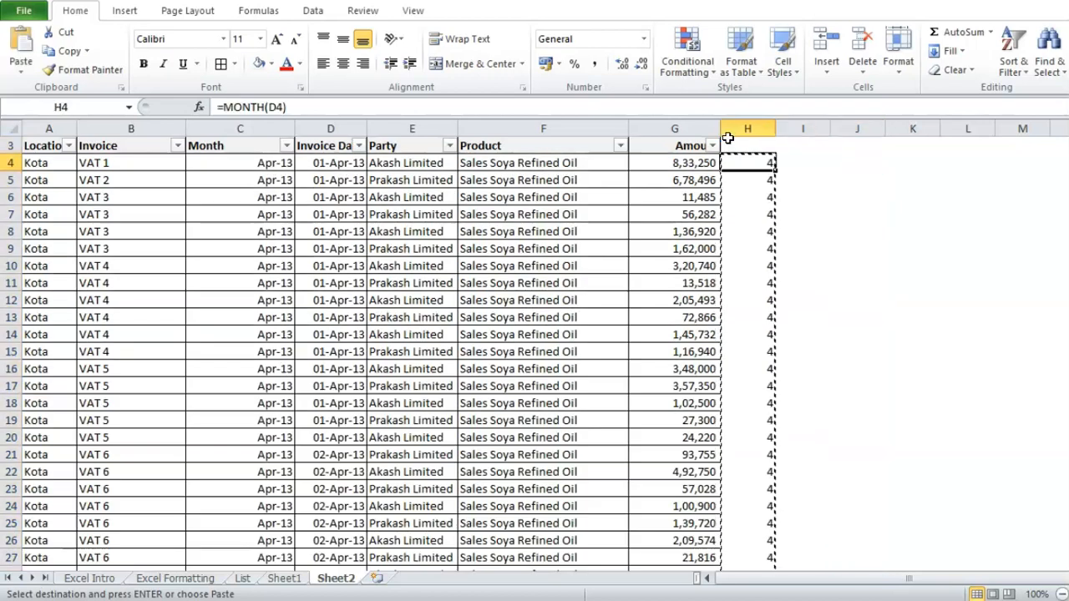
key(ctrl+shift+Down)
key(Right)
key(Right)
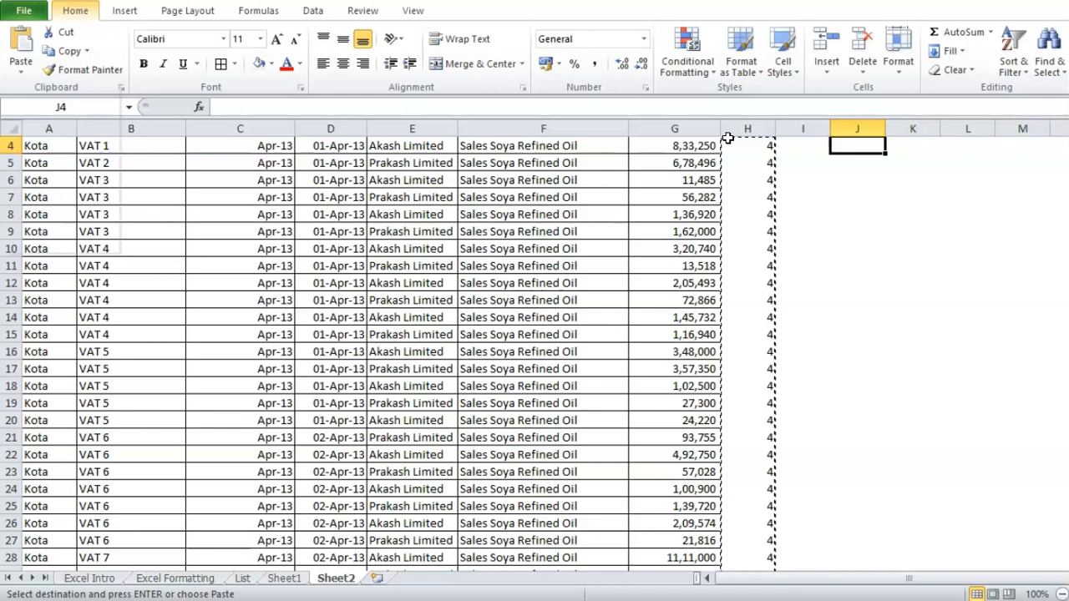
key(ctrl+v)
key(Escape)
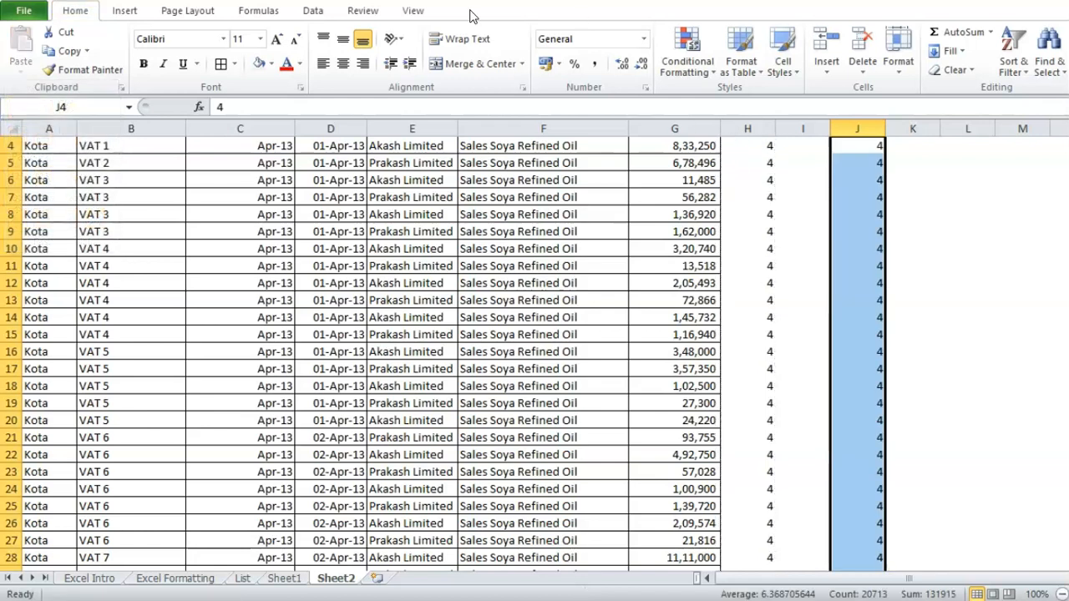
Remove the duplicate month numbers from the pasted values in column J.
click(312, 10)
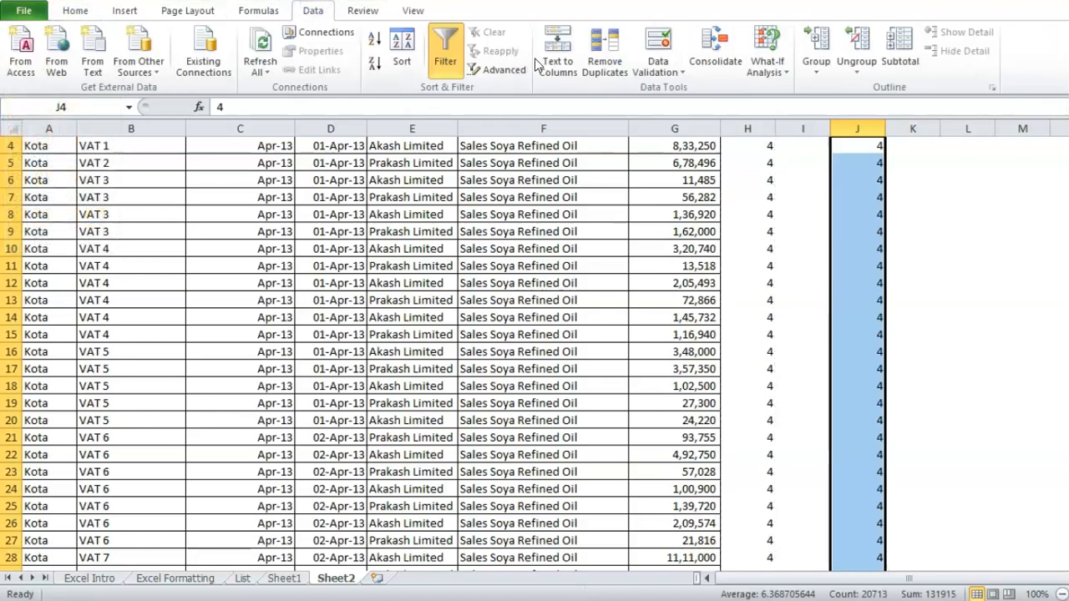
click(600, 56)
click(272, 391)
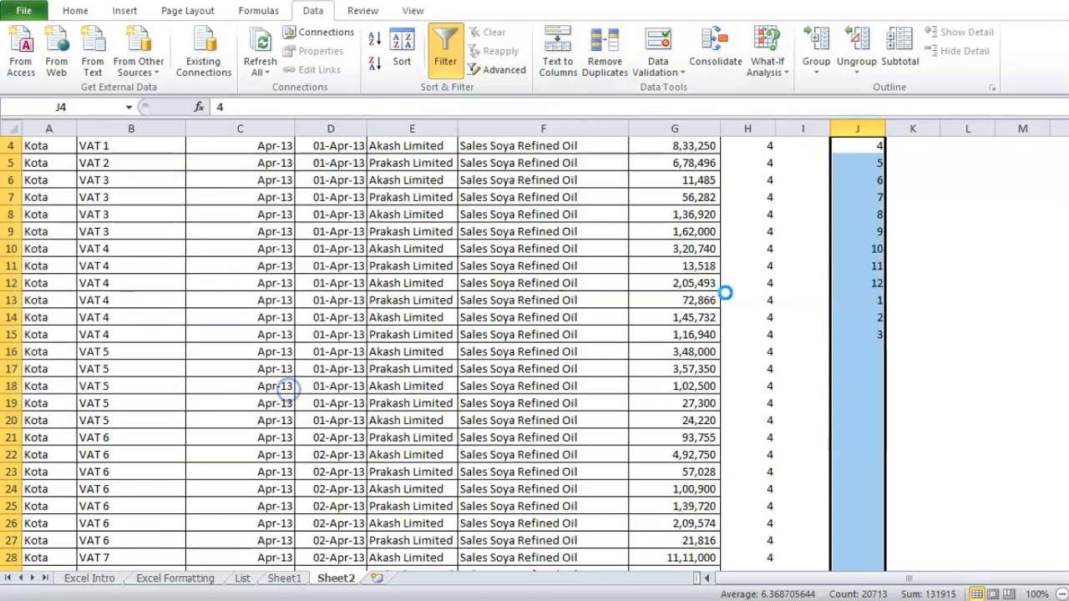
click(587, 344)
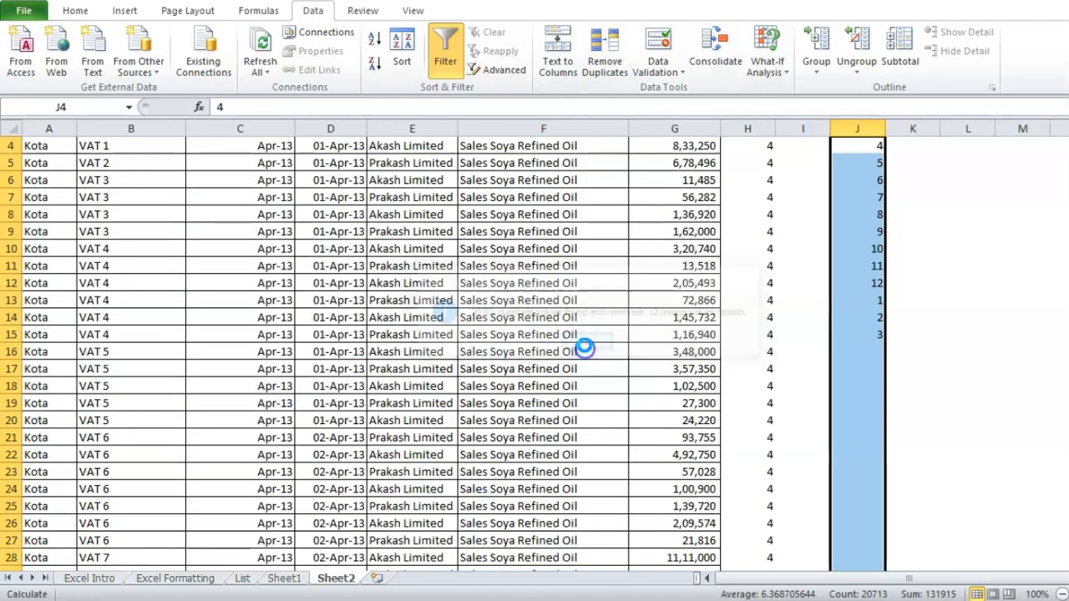
Enter Jan-14, Feb-14 and Mar-14 in K13:K15 beside month numbers 1, 2 and 3.
click(892, 215)
key(Down)
key(Down)
key(Down)
key(Down)
key(Down)
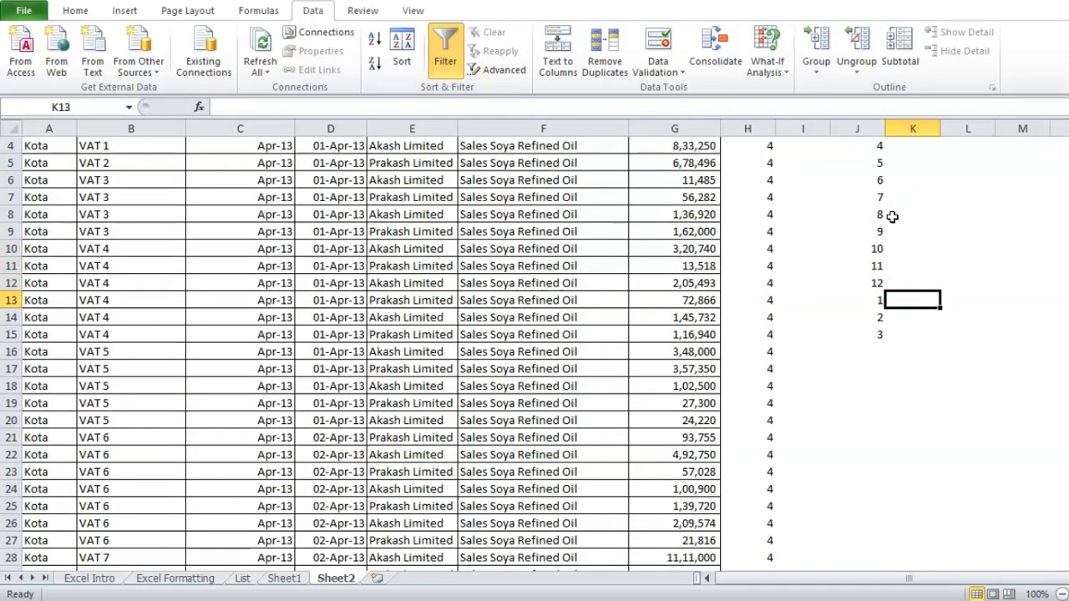
text(Jan14)
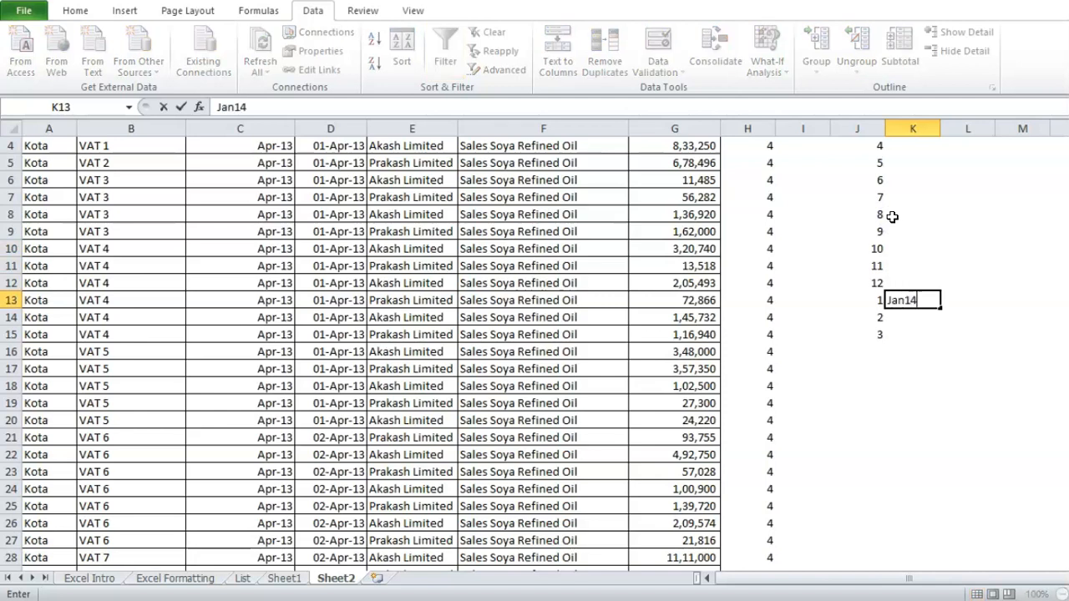
key(Return)
text(F)
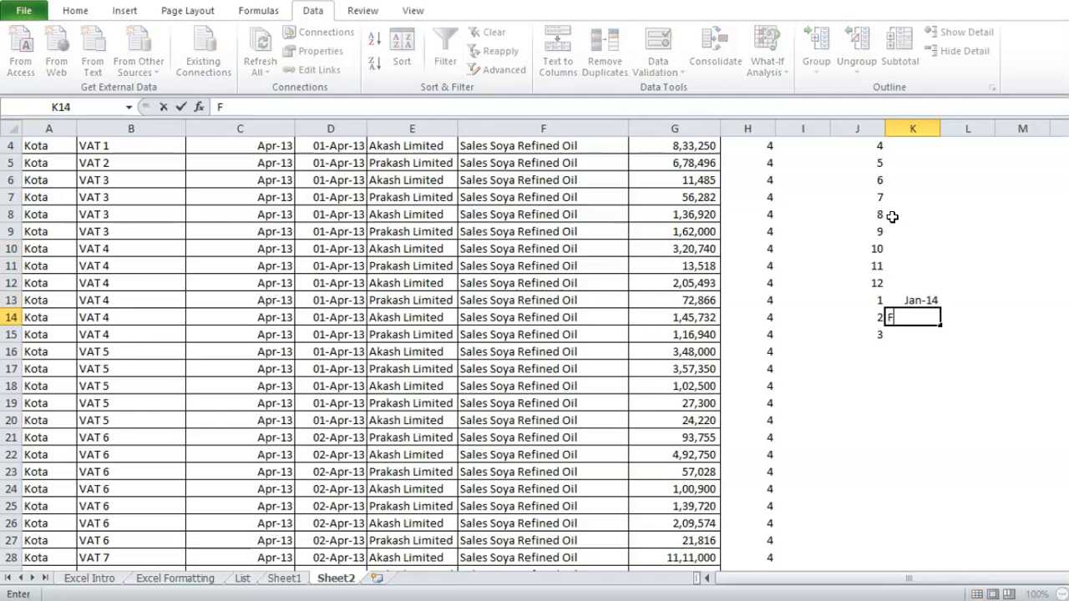
text(eb-14)
key(Return)
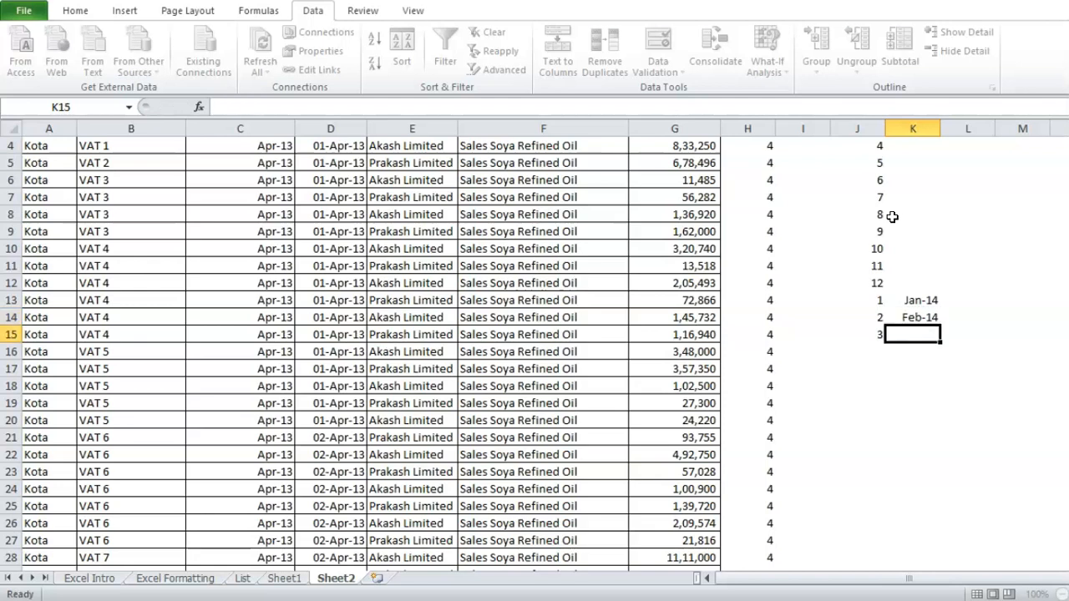
text(Mar14)
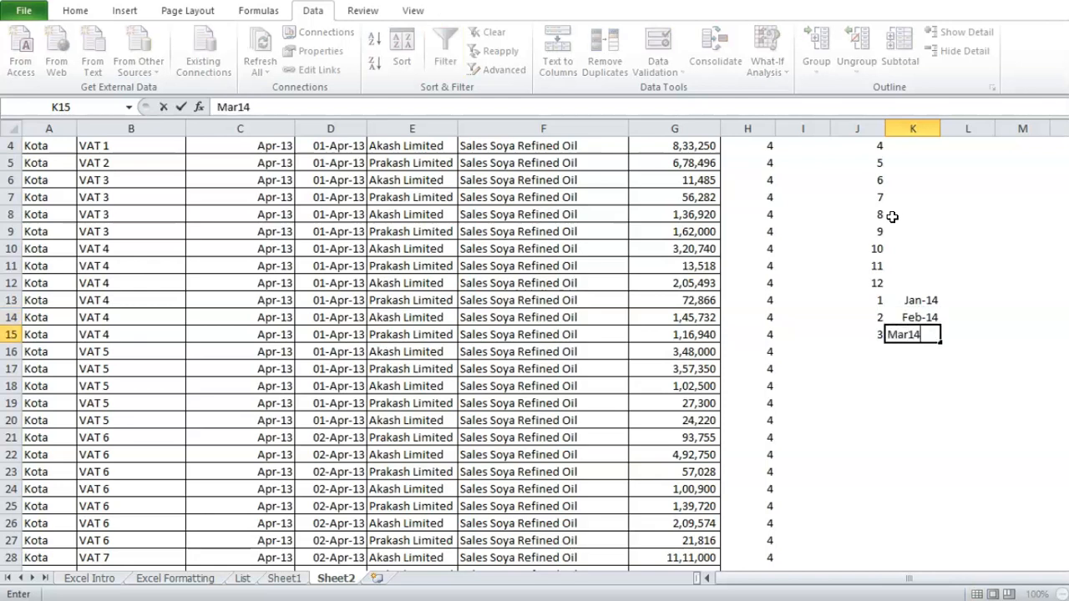
key(Return)
Enter Apr-13, May-13 and Jun-13 in K4:K6 beside month numbers 4, 5 and 6.
key(Up)
key(Up)
key(Up)
key(Up)
key(Up)
key(Up)
key(Up)
key(Up)
key(Up)
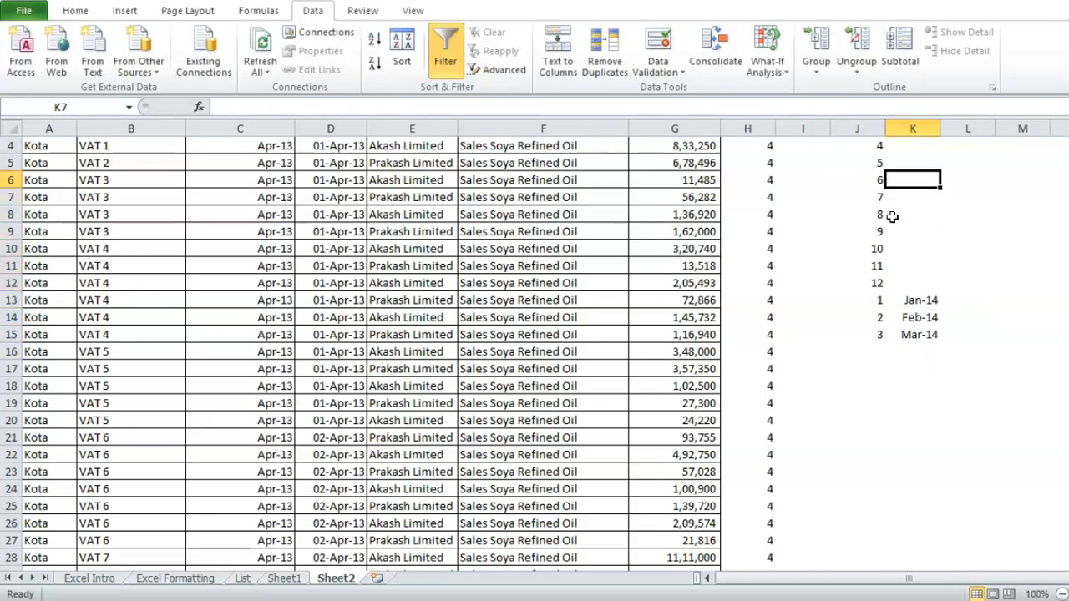
key(Up)
key(Up)
key(Up)
key(Down)
text(A)
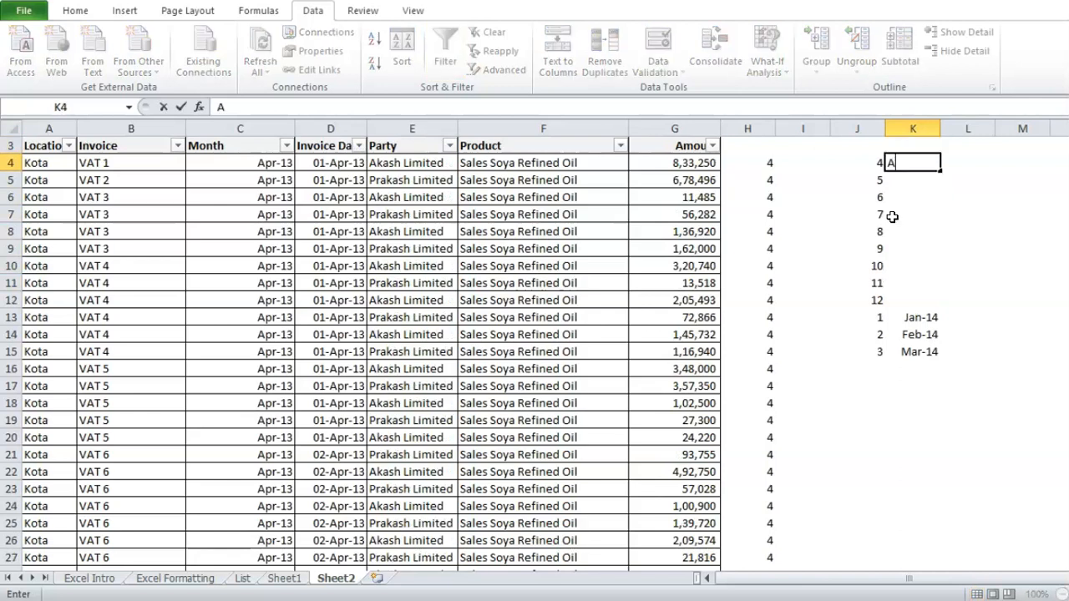
text(pr-13)
key(Return)
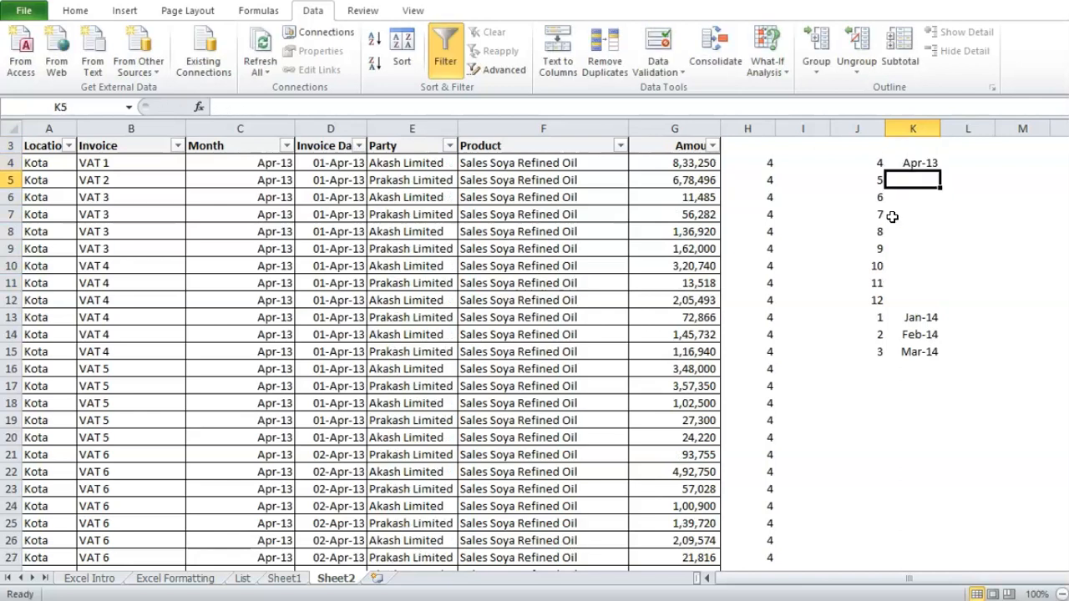
text(May13)
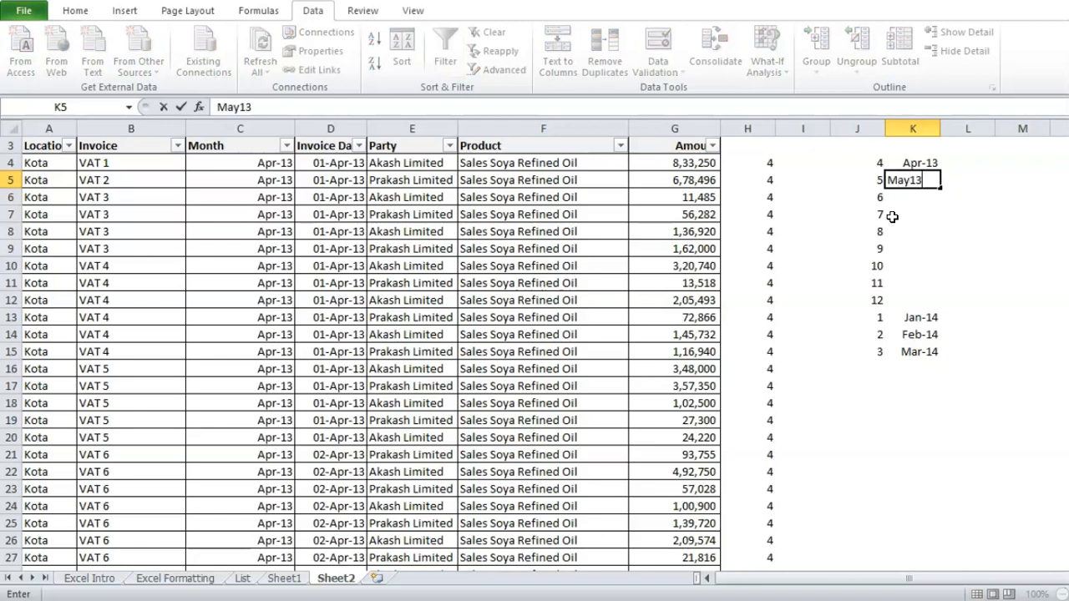
key(Return)
text(Jun-13)
key(Return)
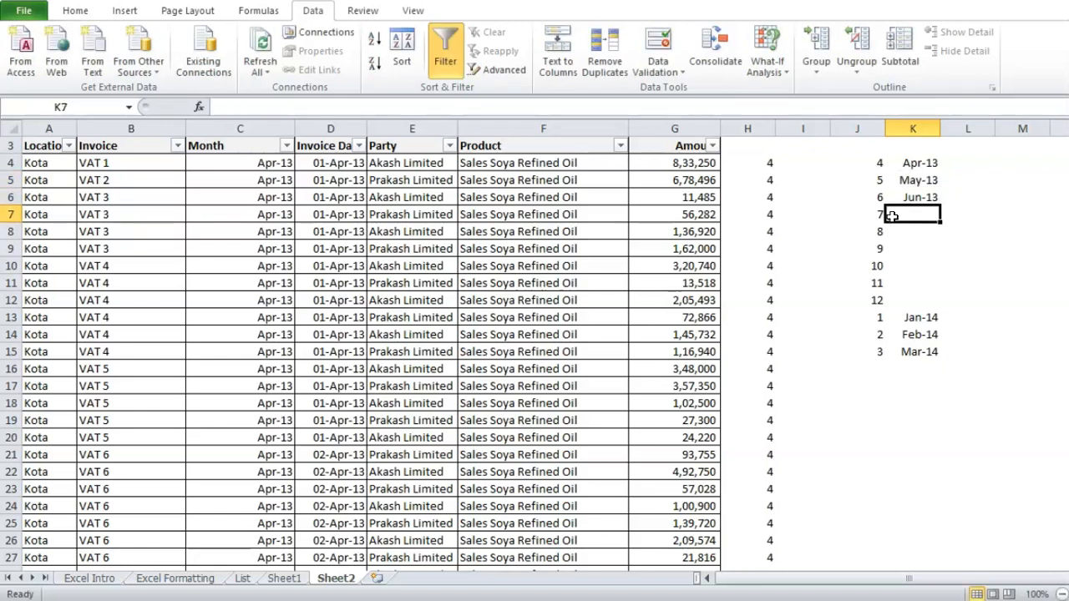
Enter Jul-13, Aug-13 and Sep-13 in K7:K9 beside month numbers 7, 8 and 9.
text(Jul13)
key(Return)
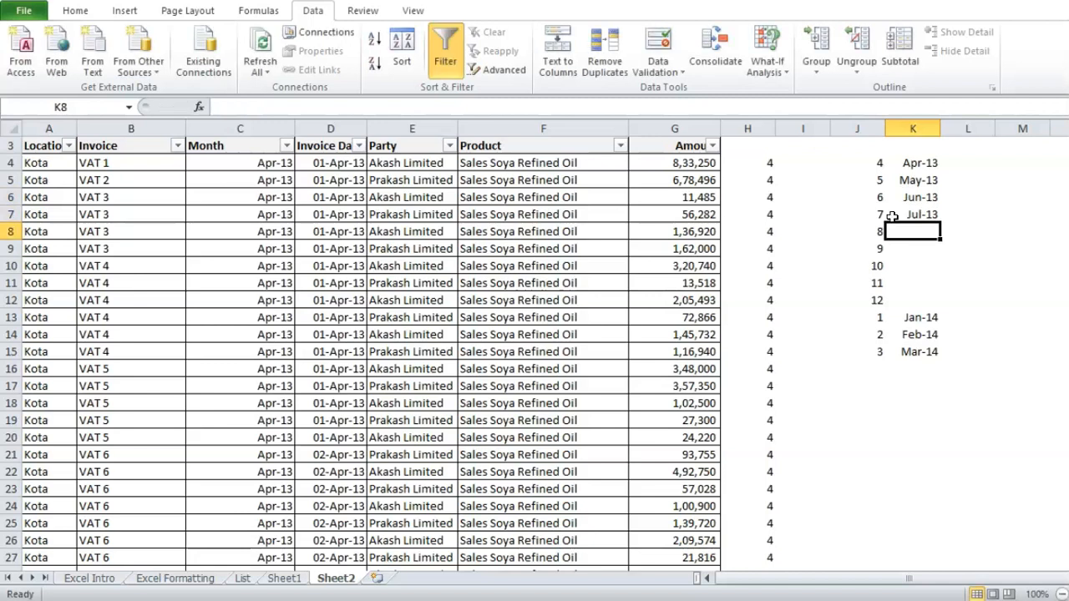
text(Au)
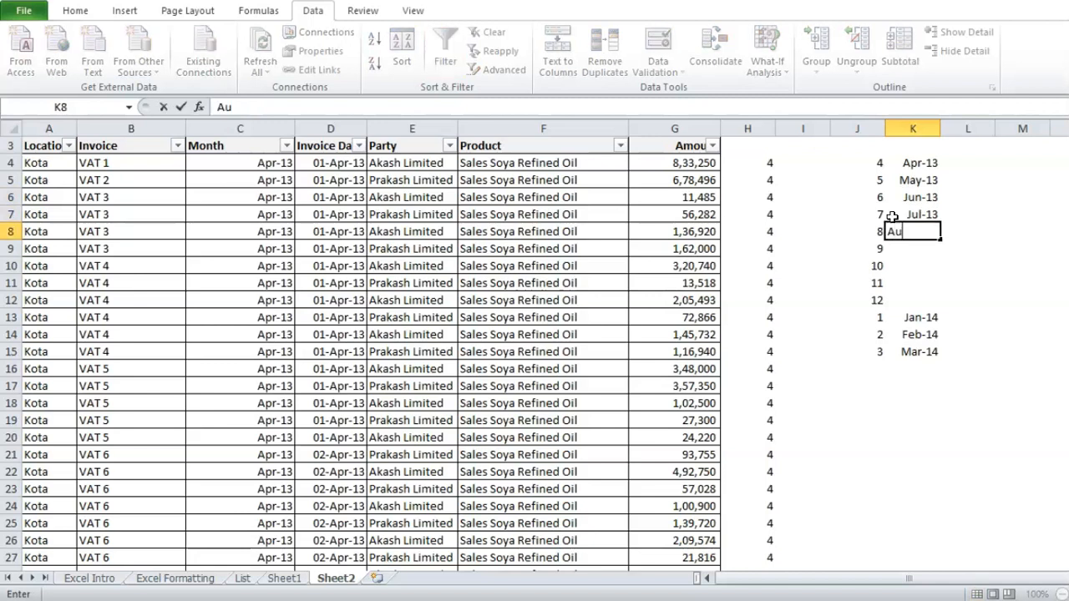
text(f132)
key(Return)
text(Sep-13)
key(Return)
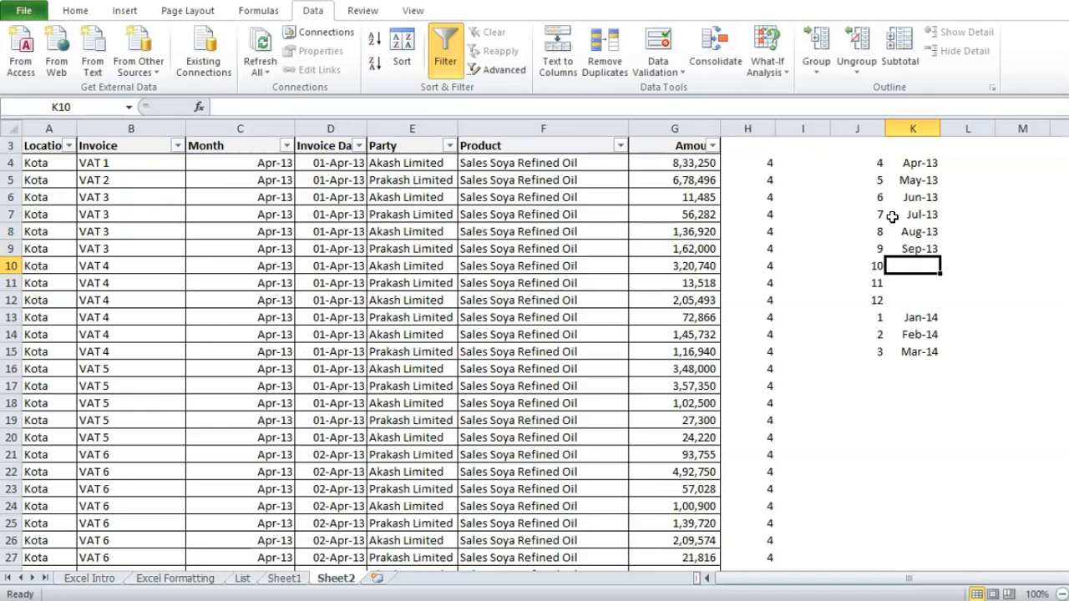
Enter Oct-13, Nov-13 and Dec-13 in K10:K12 beside month numbers 10, 11 and 12.
text(Oc)
text(t-13)
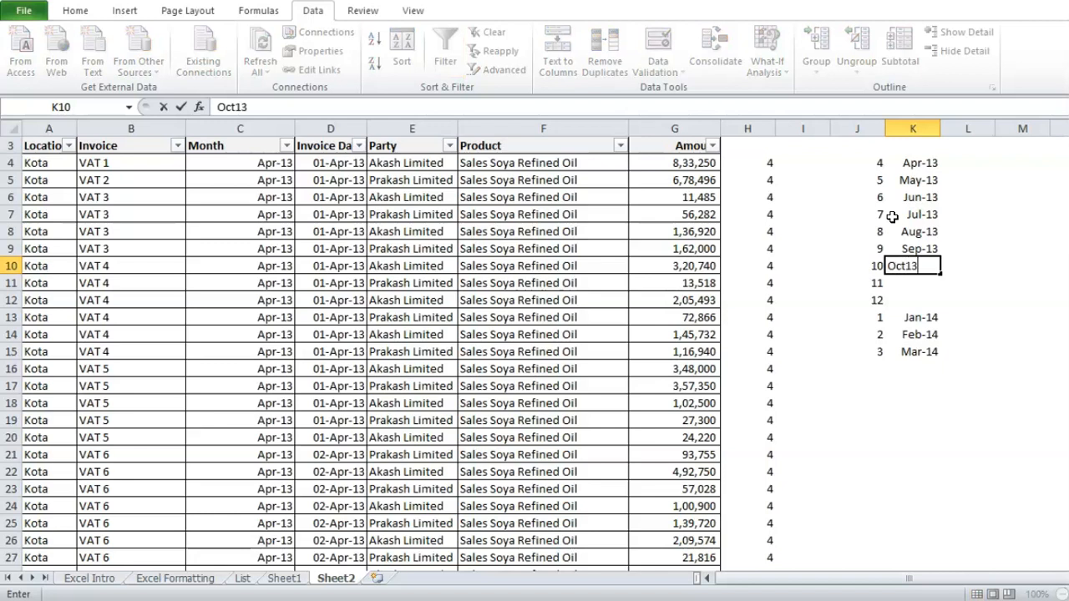
key(Return)
text(Nov 13)
key(Return)
text(Dec 13)
key(Return)
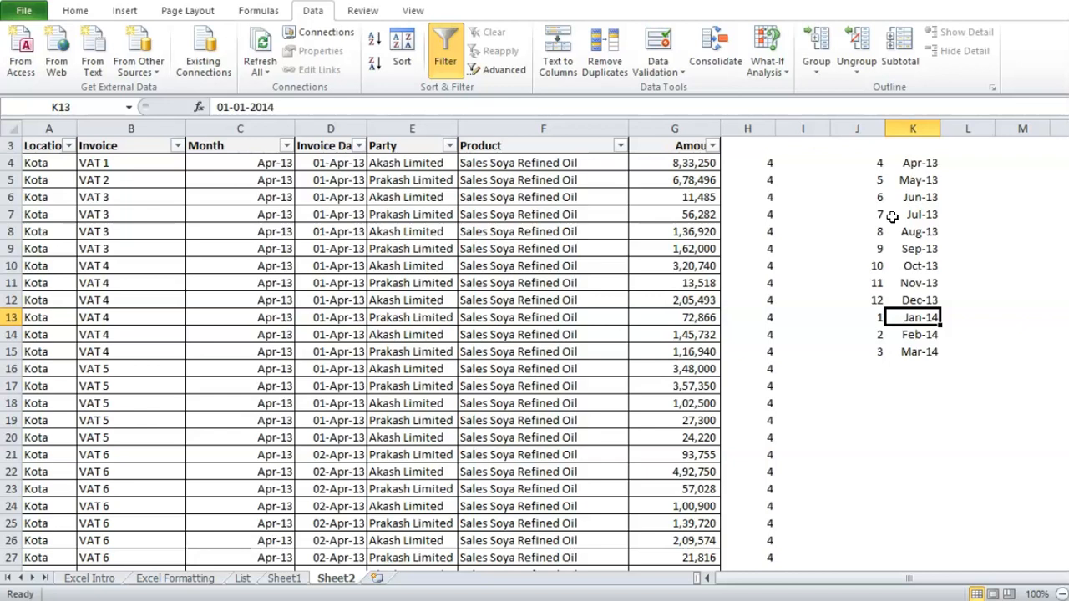
Review the J4:K15 month lookup table and compare the month number in H4 with its matching entry in K4.
key(ctrl+a)
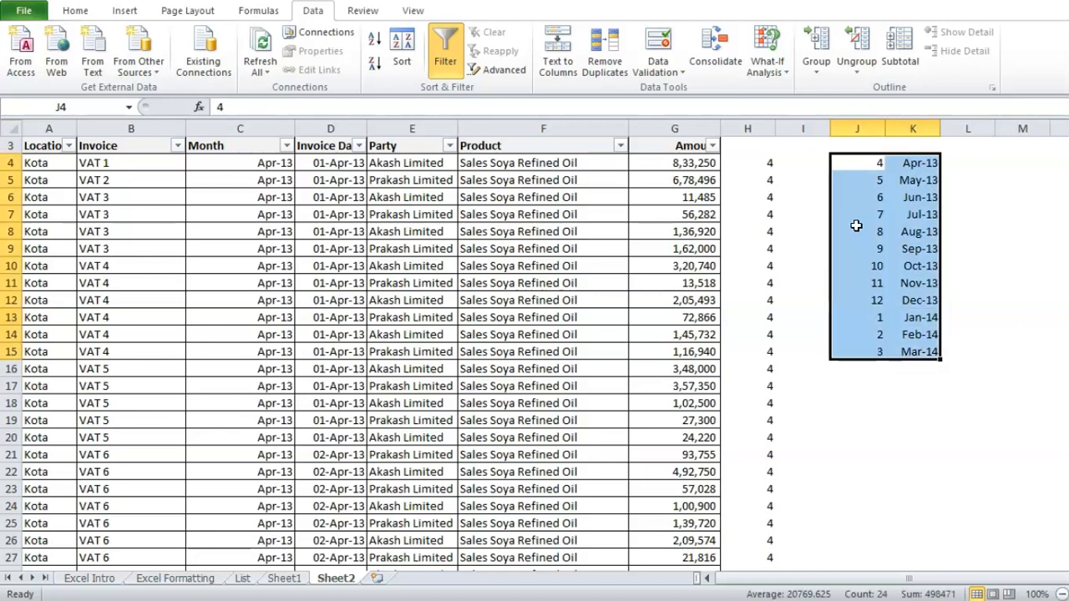
click(763, 178)
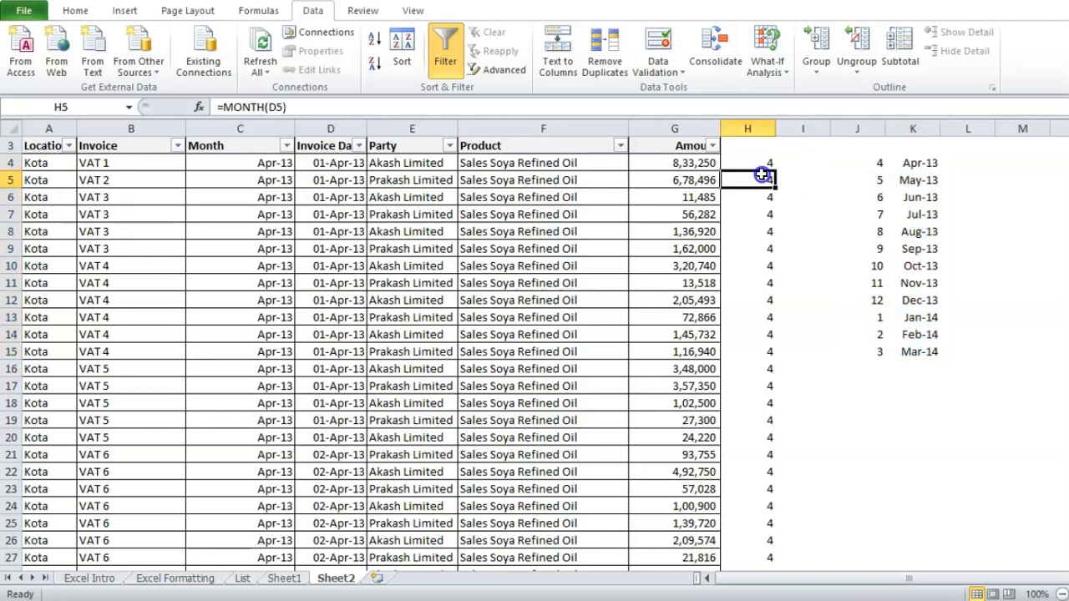
click(765, 161)
click(900, 163)
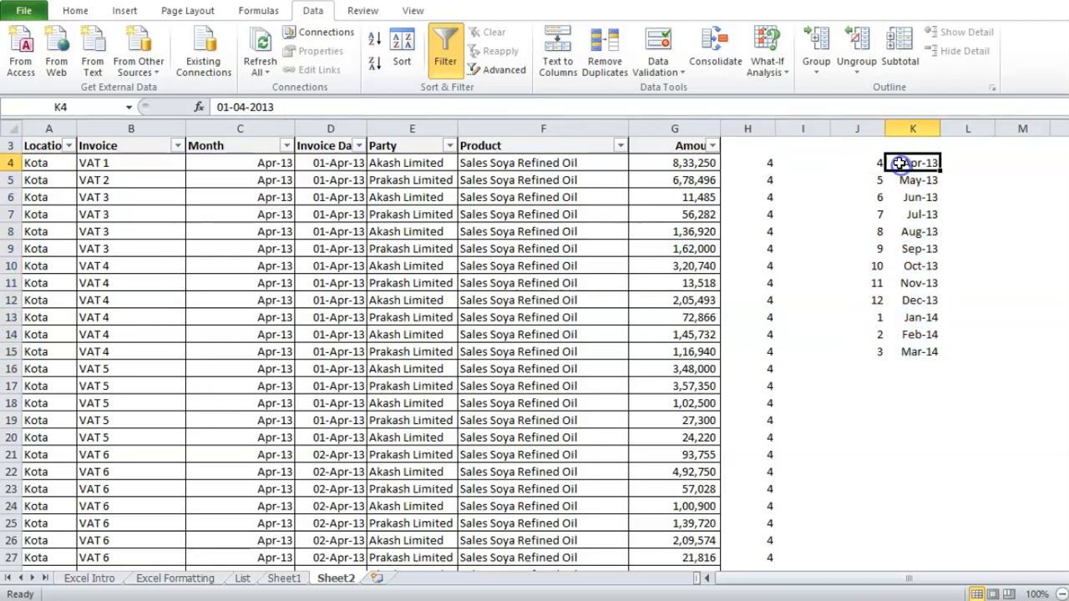
click(870, 178)
click(911, 179)
click(812, 159)
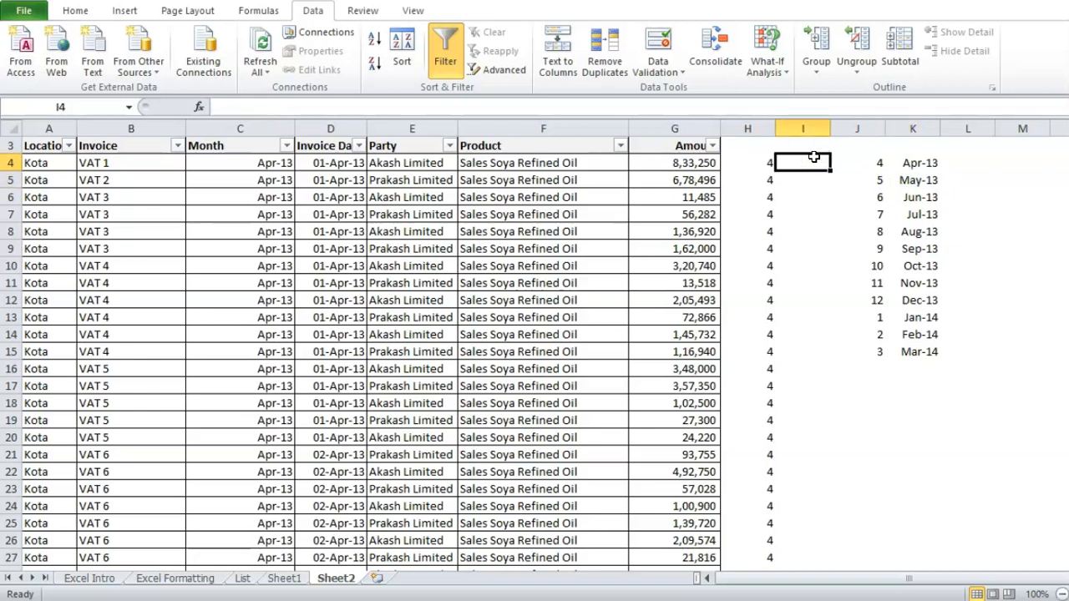
text(=)
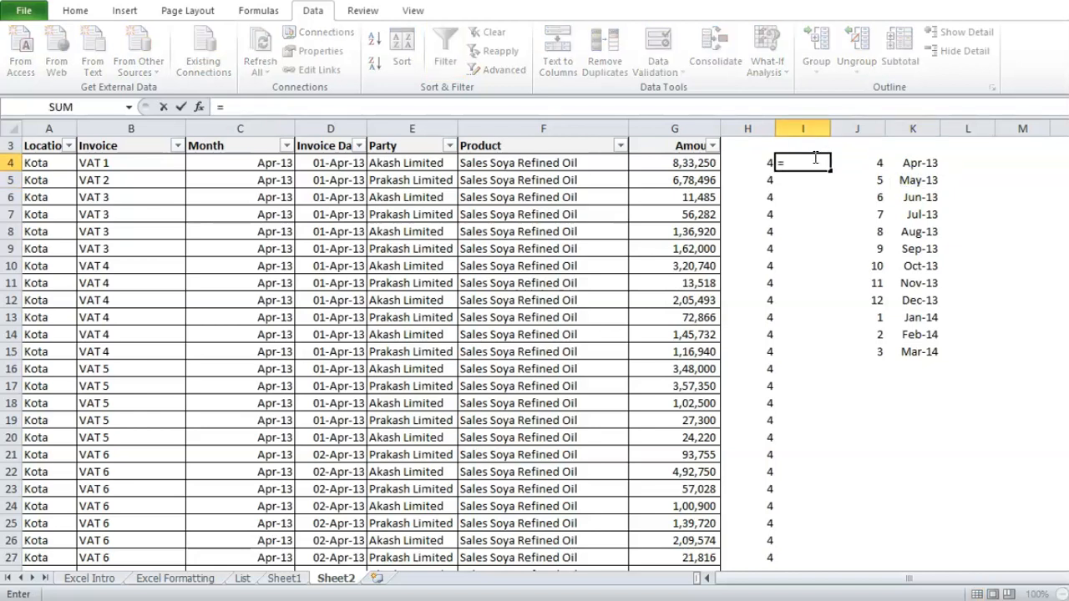
text(vlo)
click(933, 154)
click(914, 197)
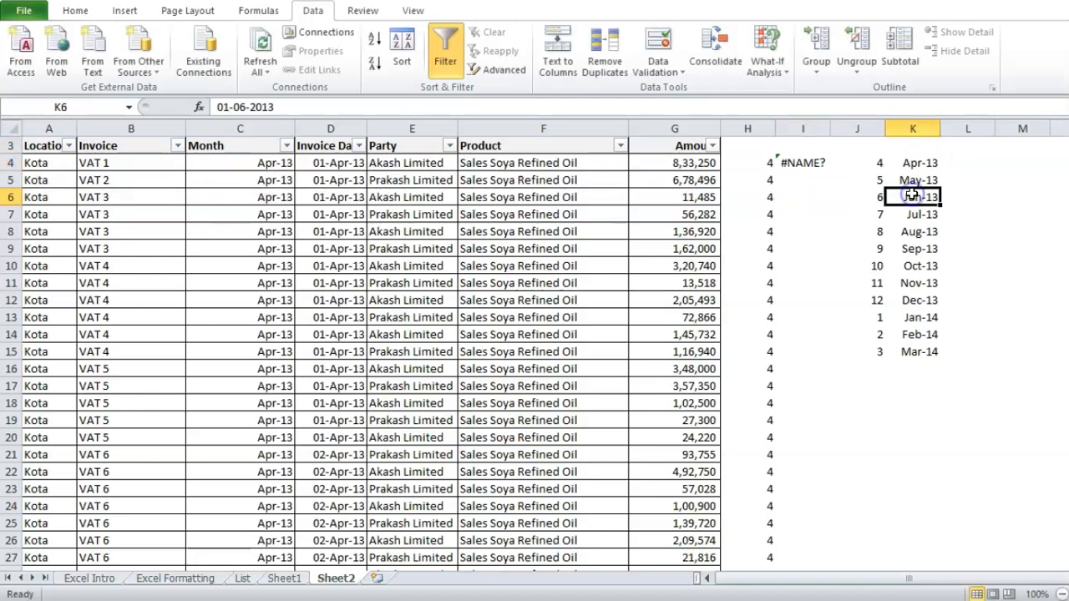
click(788, 163)
key(Delete)
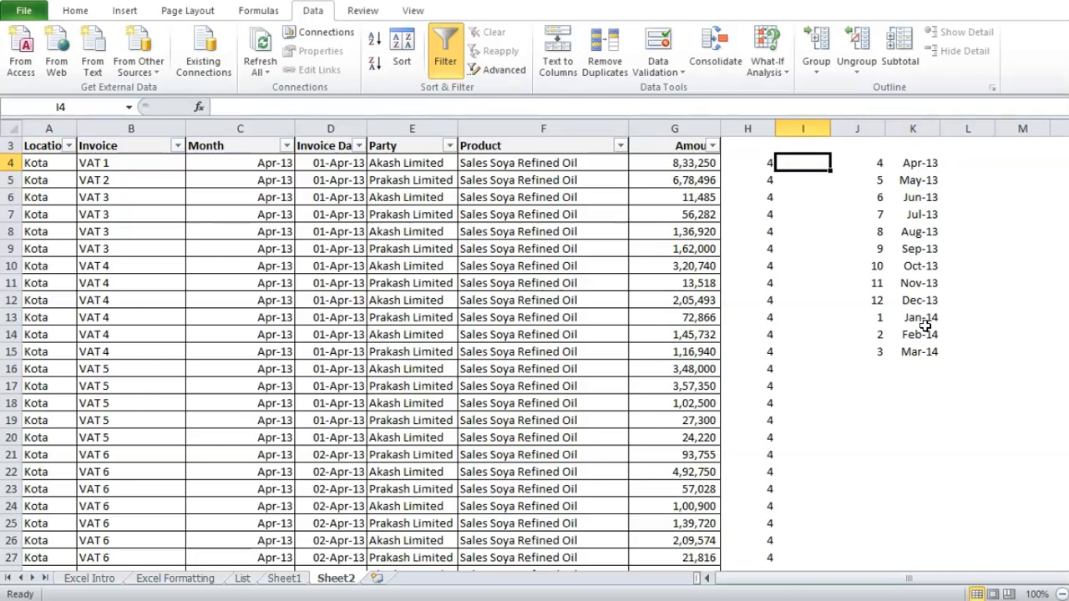
key(Right)
key(shift+Right)
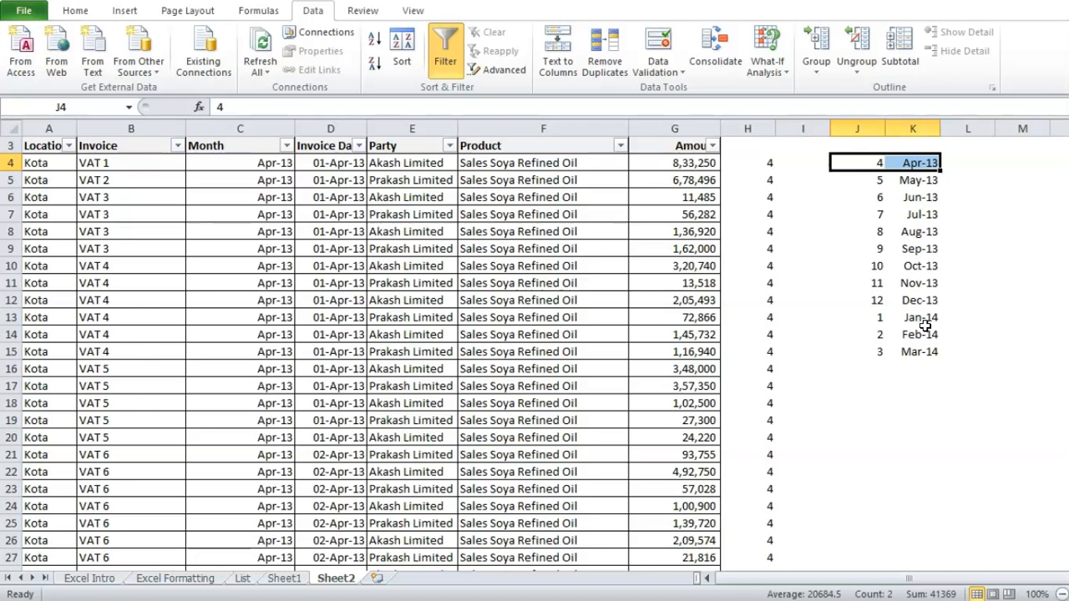
key(Left)
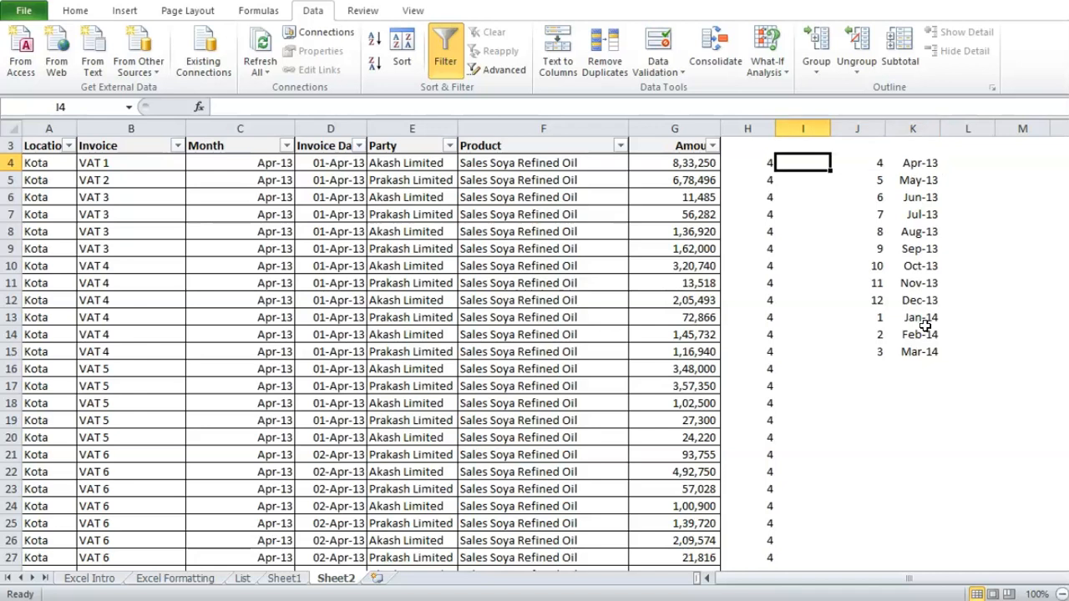
key(Right)
key(Right)
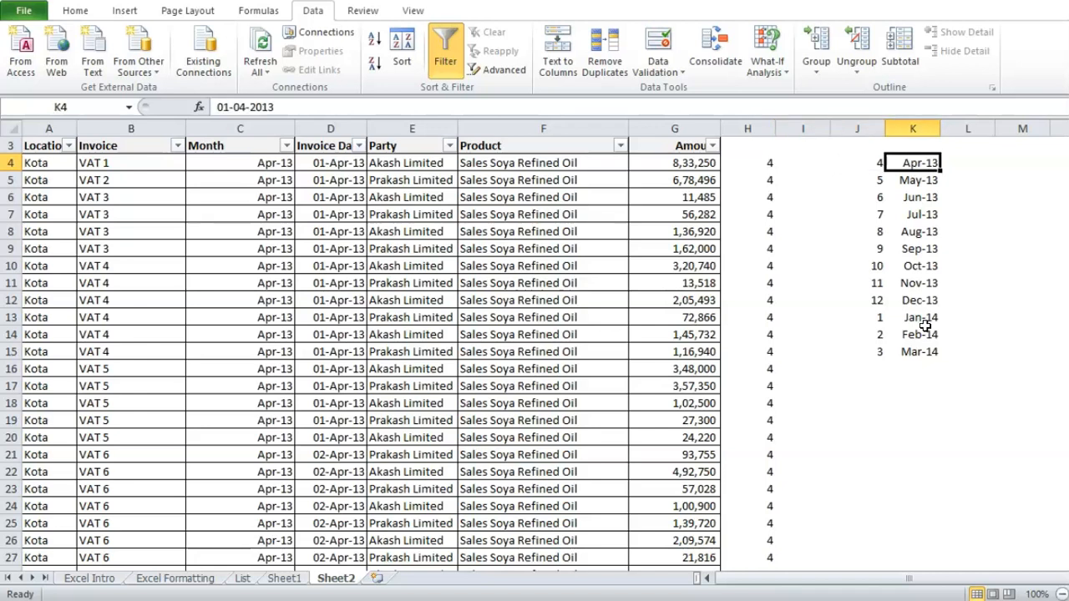
key(Left)
key(Left)
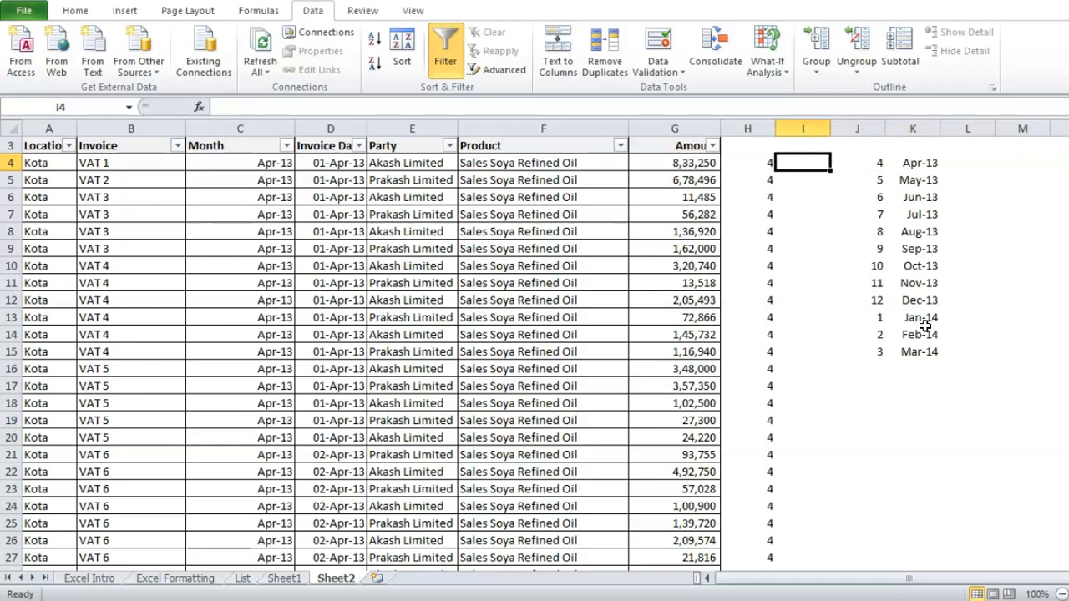
Start a VLOOKUP formula in I4 with H4 as the lookup value and the absolute range $J$4:$K$15 as the table.
text(=vlo)
key(Tab)
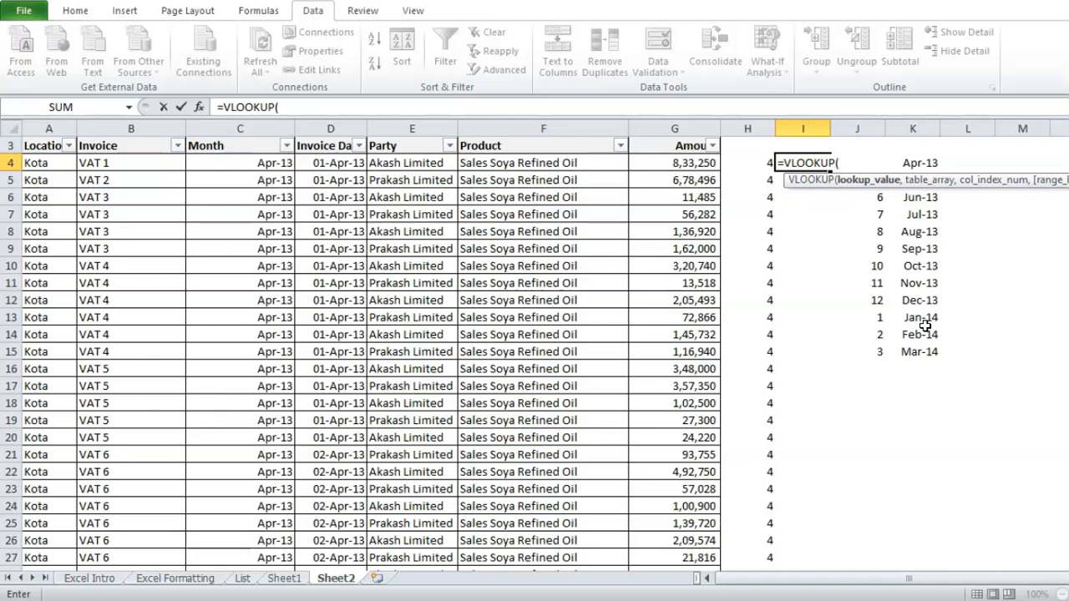
key(Left)
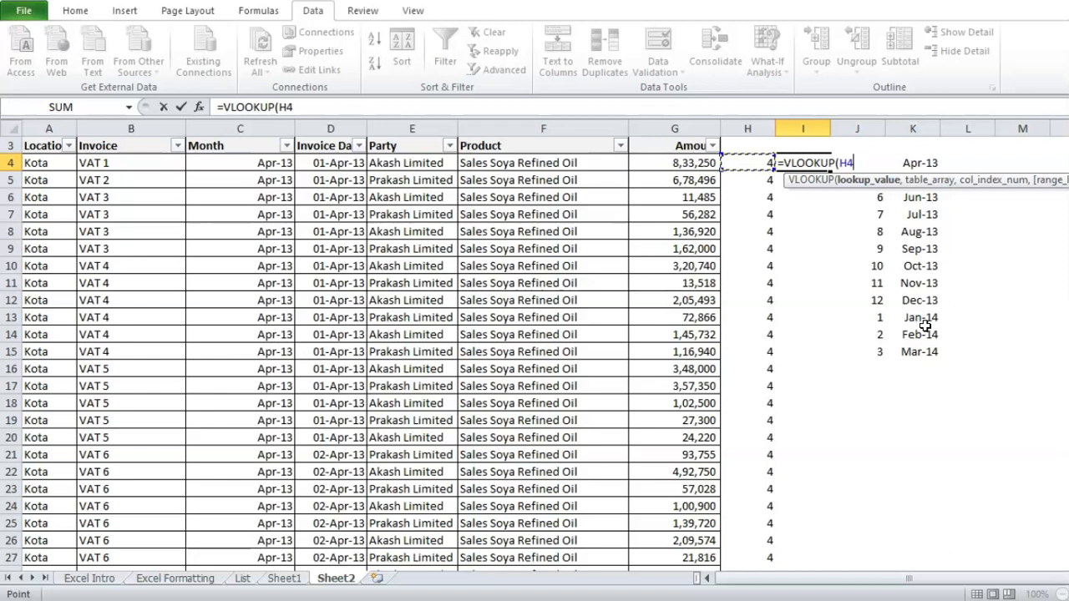
text(,)
key(Right)
key(shift+Right)
key(shift+Down)
key(shift+Down)
key(shift+Down)
key(shift+Down)
key(shift+Down)
key(shift+Down)
key(shift+Down)
key(shift+Down)
key(shift+Down)
key(shift+Down)
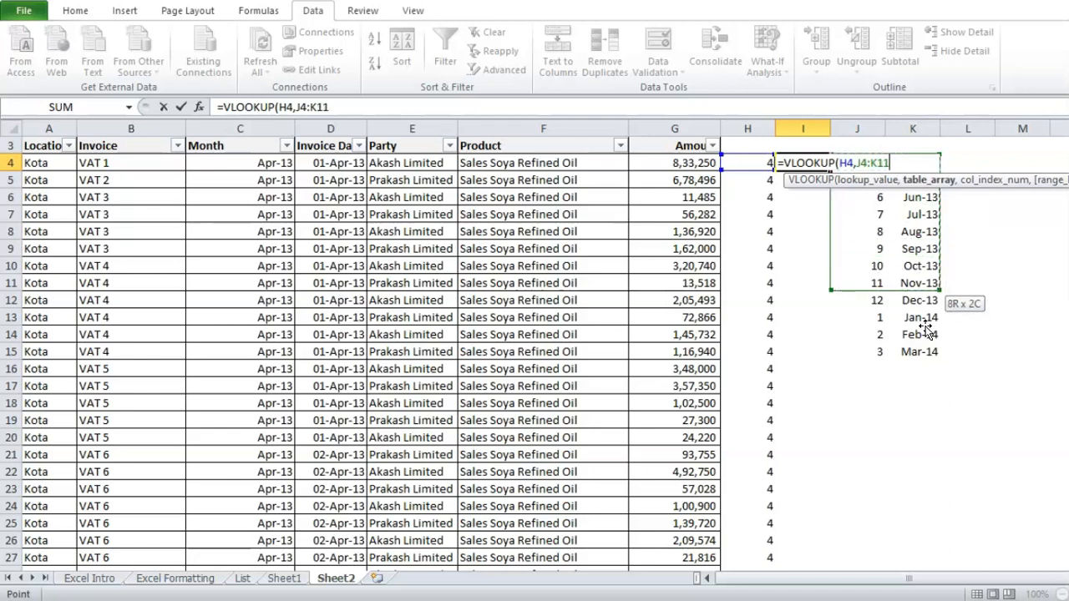
key(shift+Down)
key(F4)
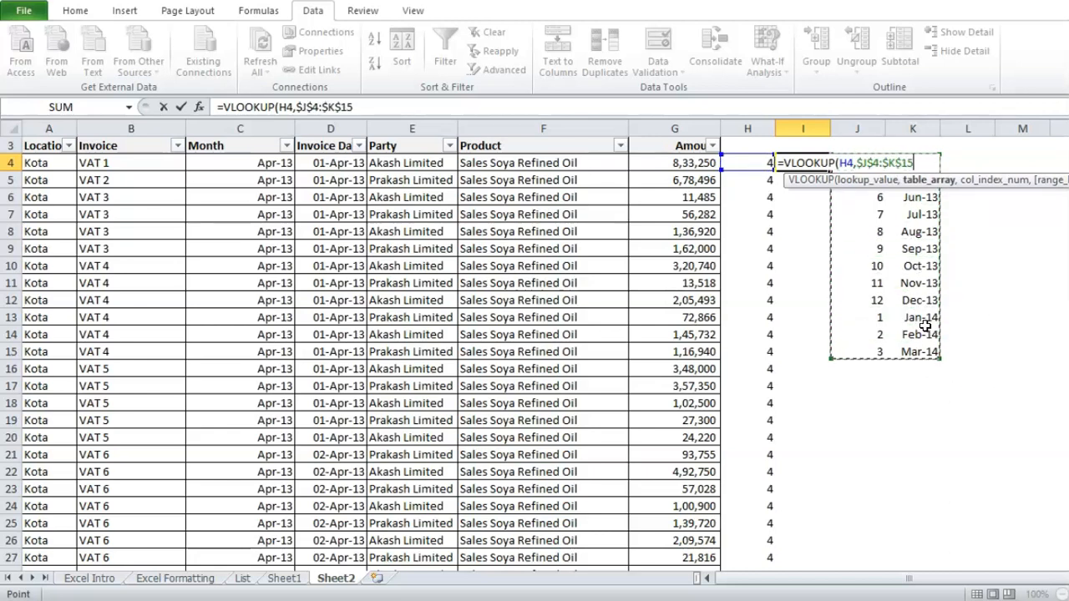
Complete the I4 VLOOKUP with column index 2 and FALSE for an exact match.
text(,)
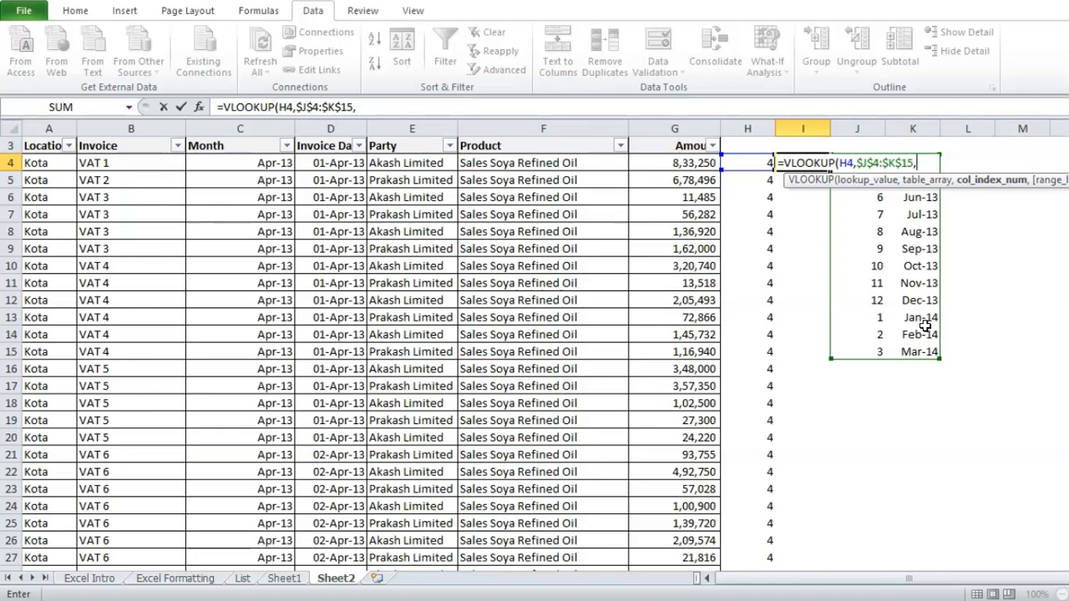
text(w2)
key(BackSpace)
key(BackSpace)
text(2,)
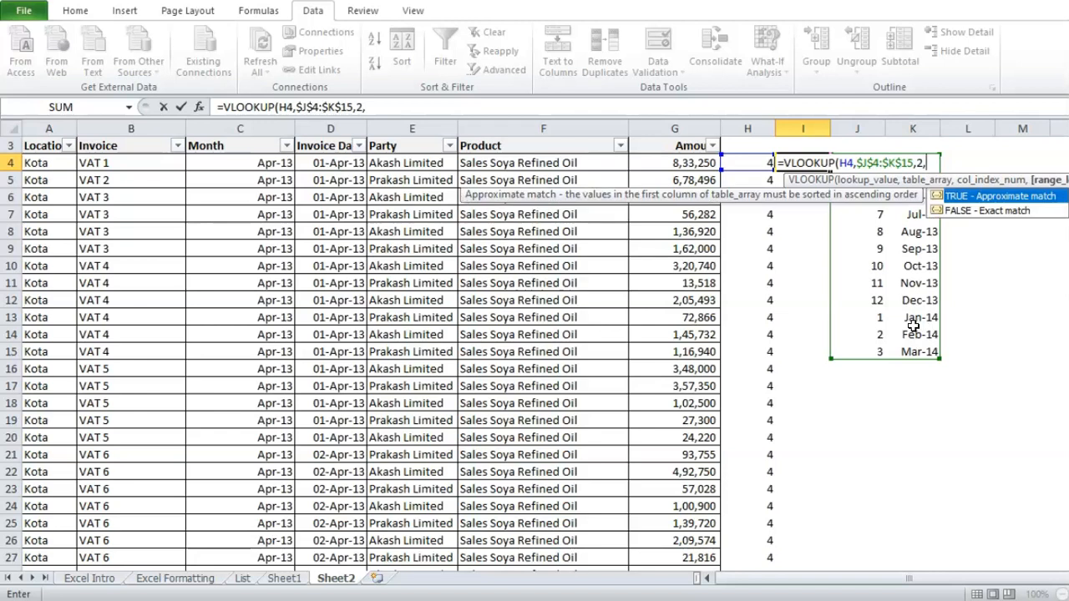
key(Down)
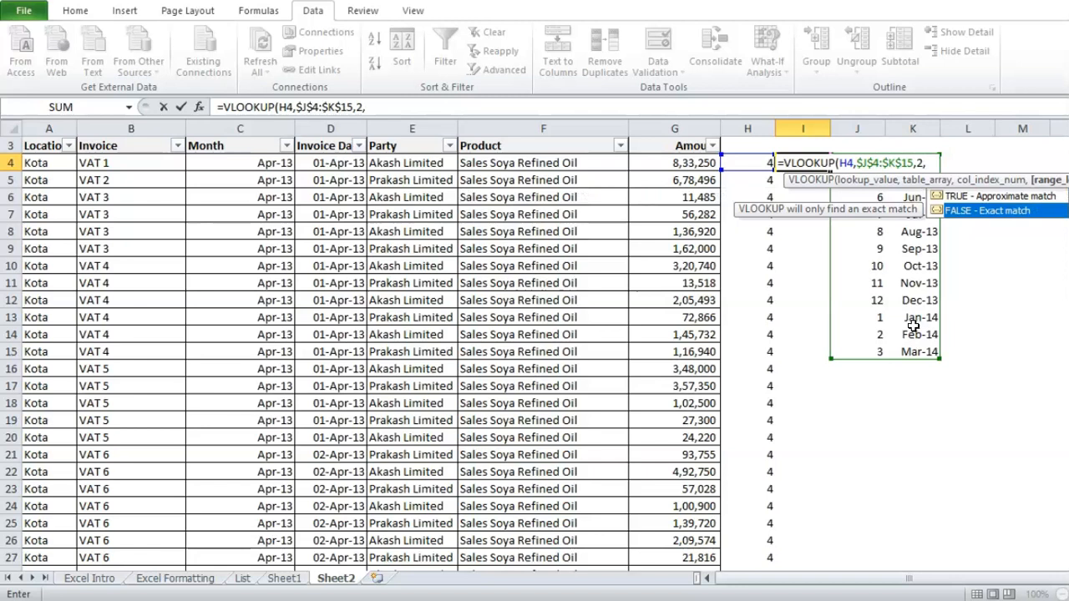
key(Tab)
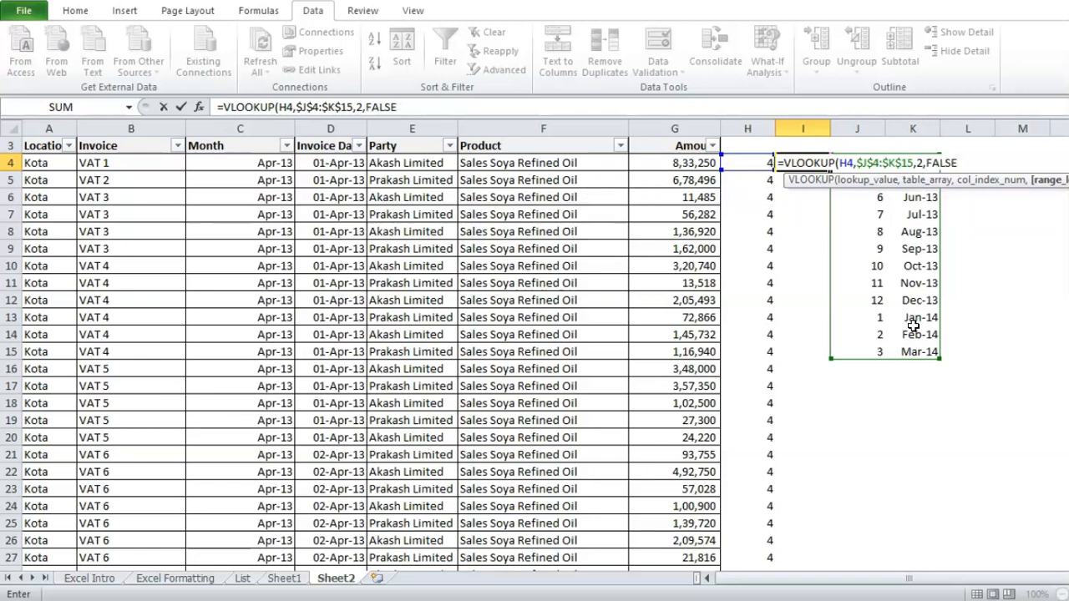
text())
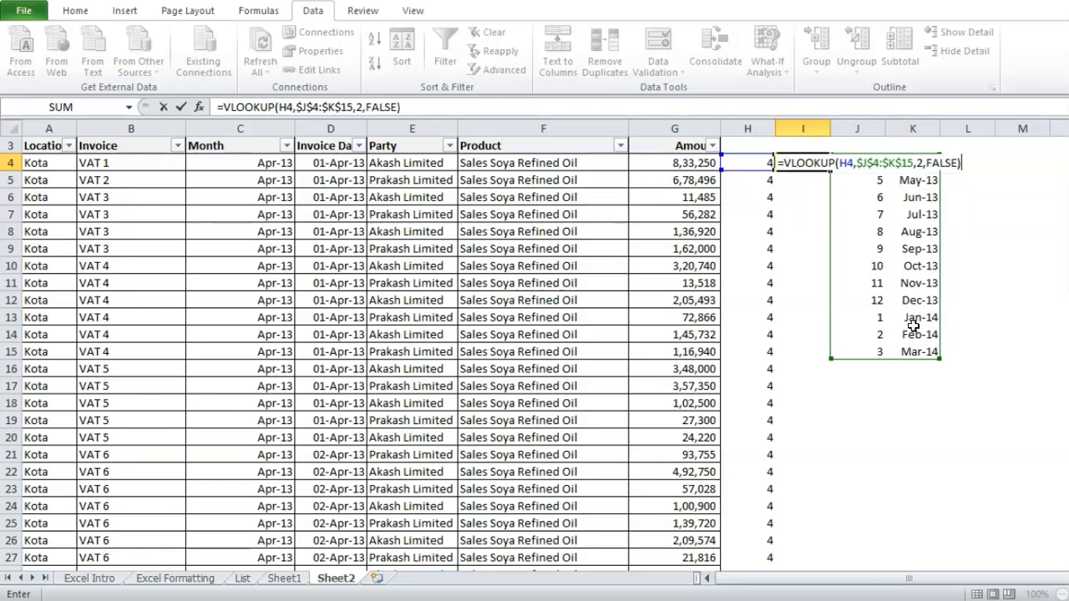
key(Return)
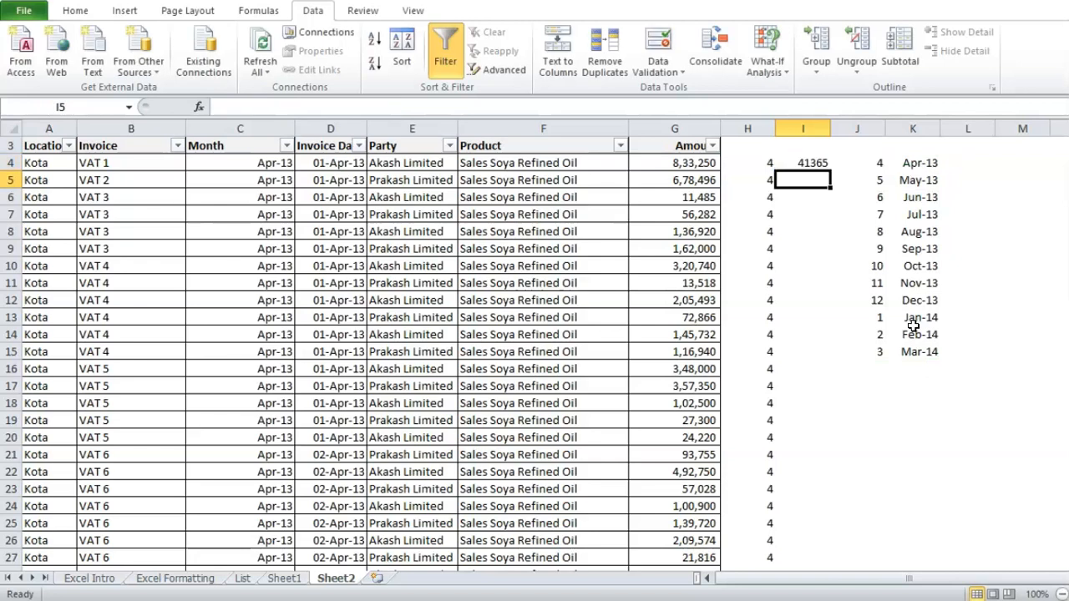
Try the preset Date number formats on the lookup result in I4.
key(Up)
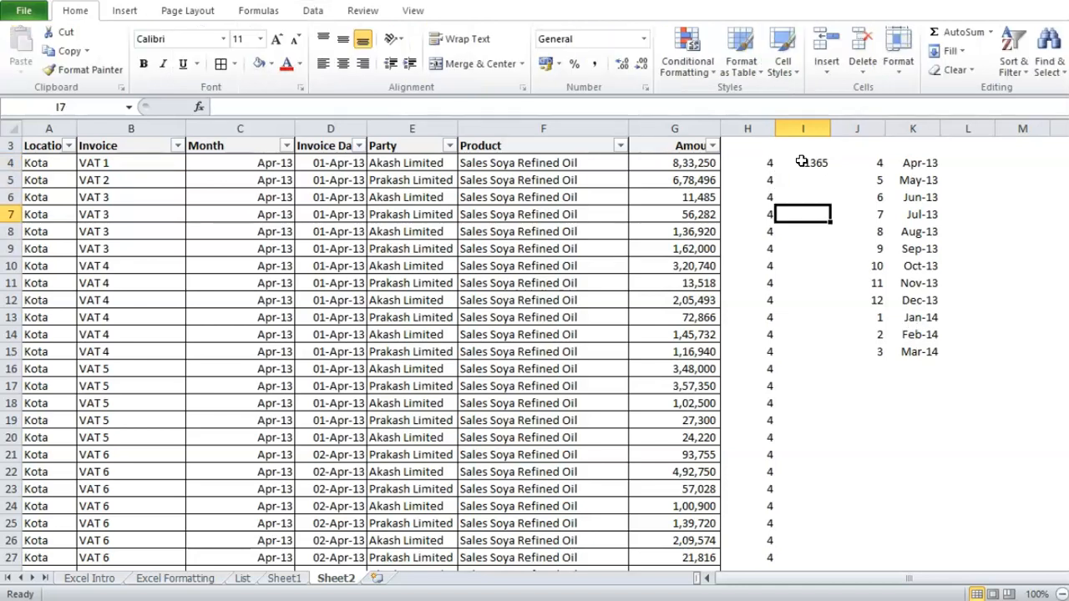
click(801, 162)
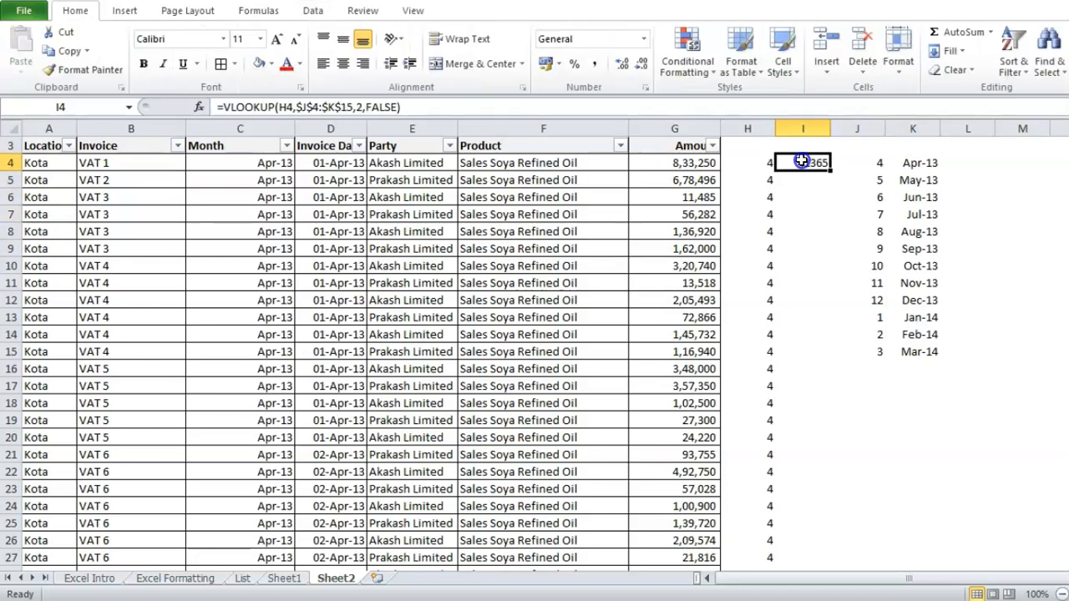
click(644, 39)
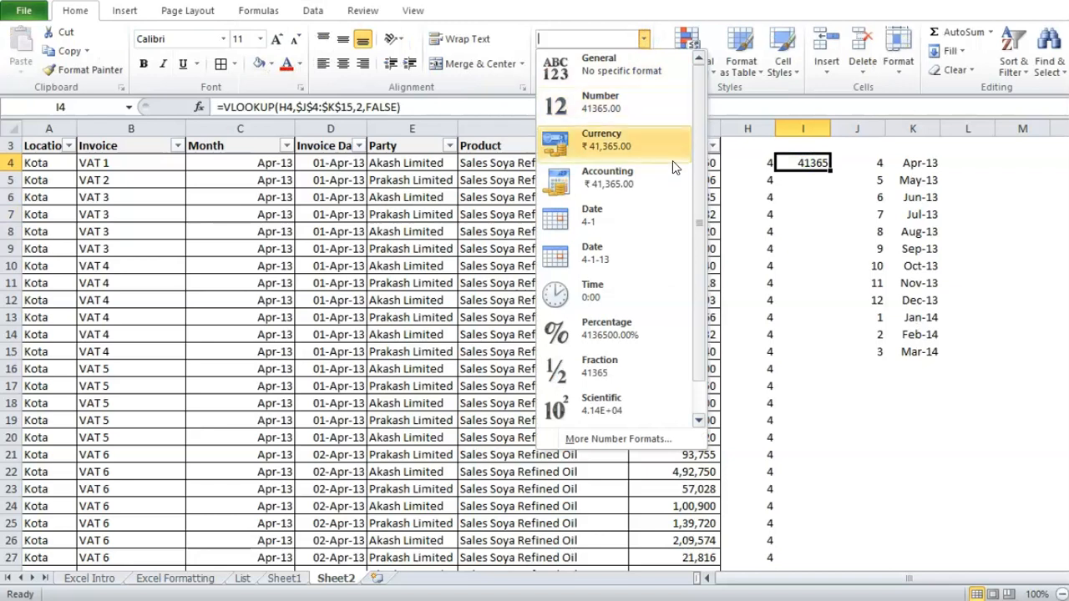
click(602, 262)
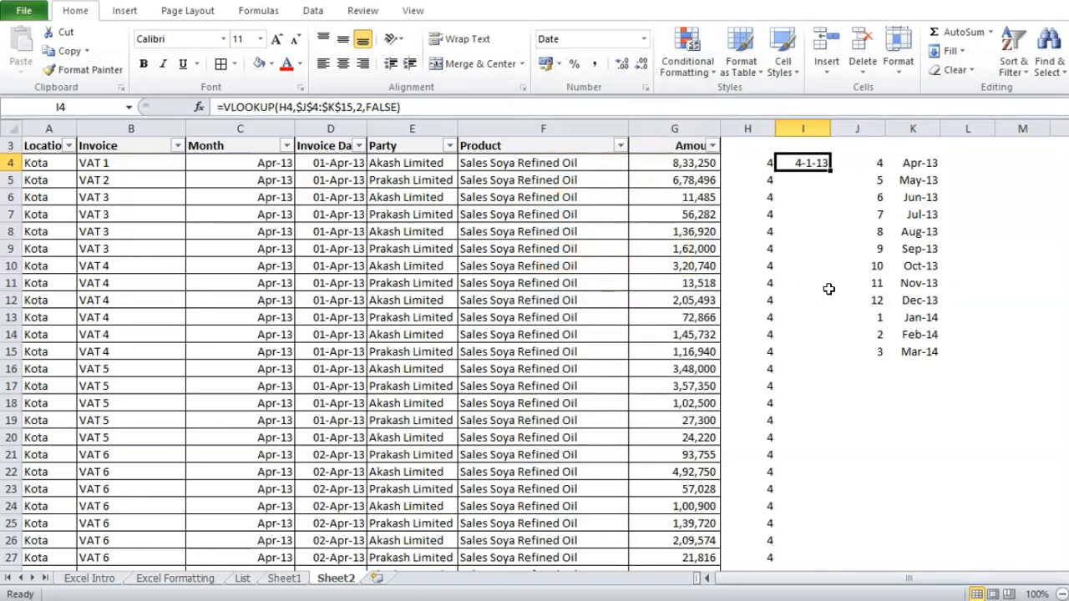
click(641, 67)
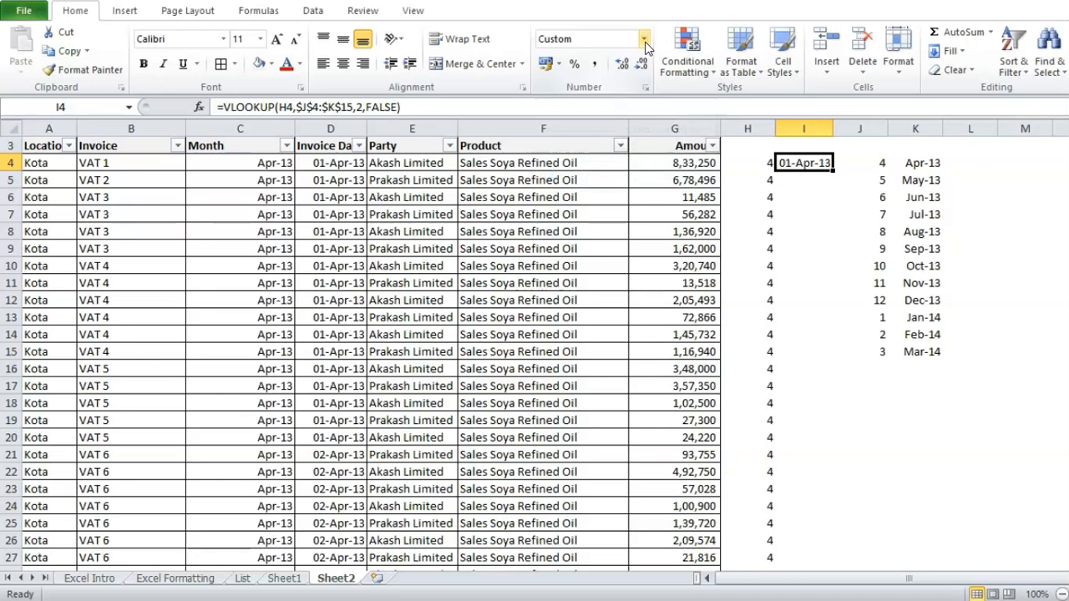
click(644, 39)
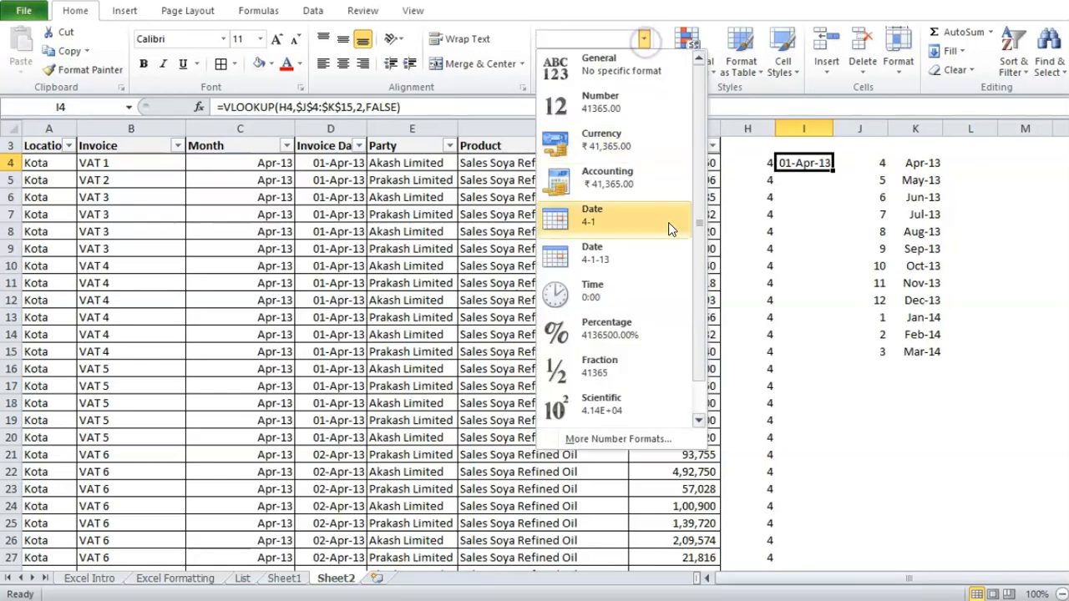
click(623, 224)
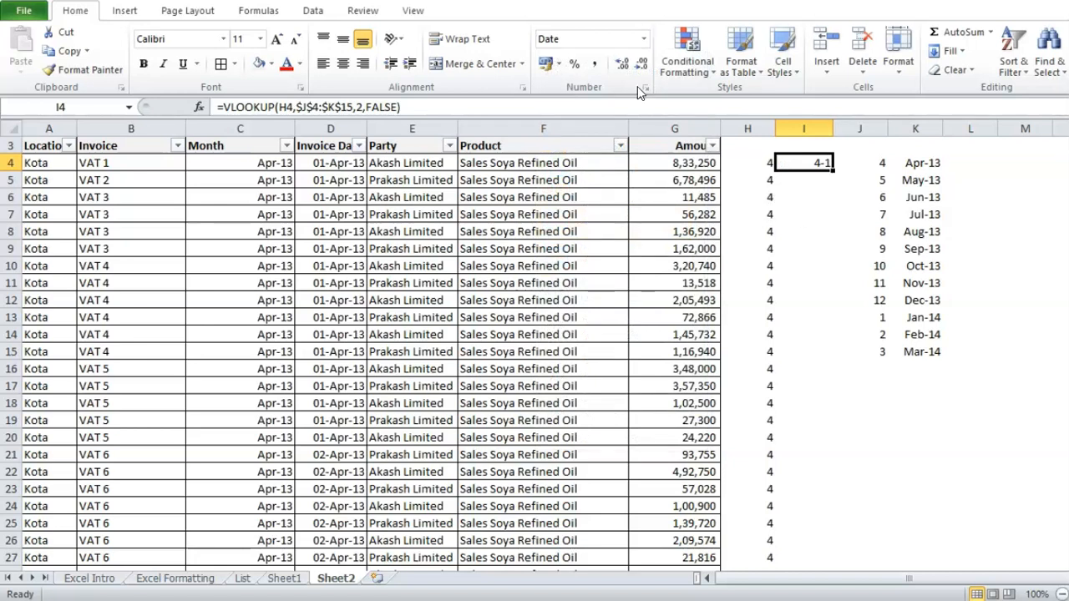
click(645, 40)
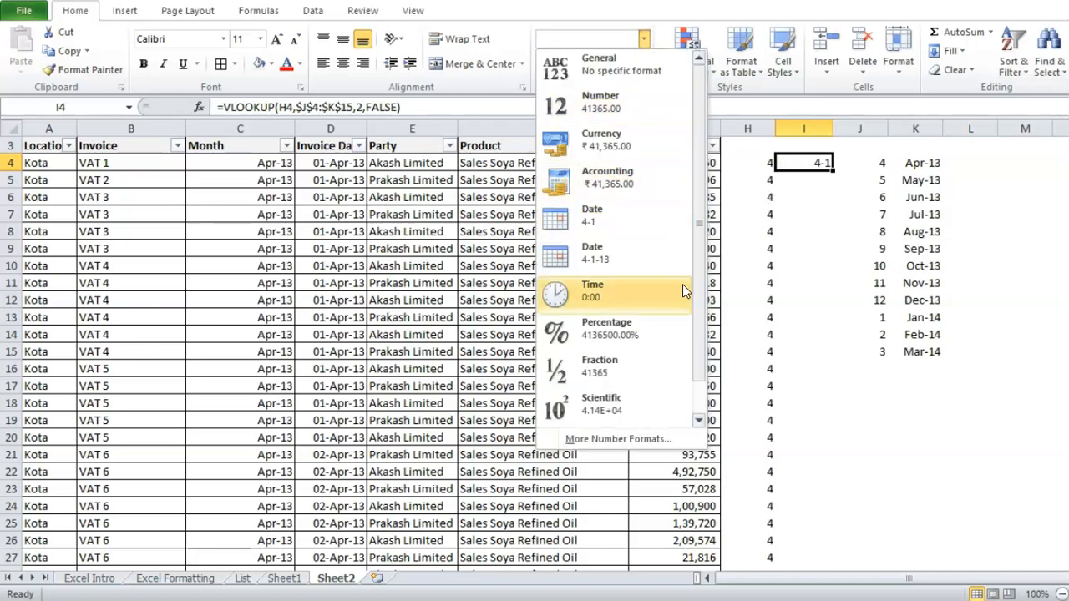
scroll(686, 383, down, 1)
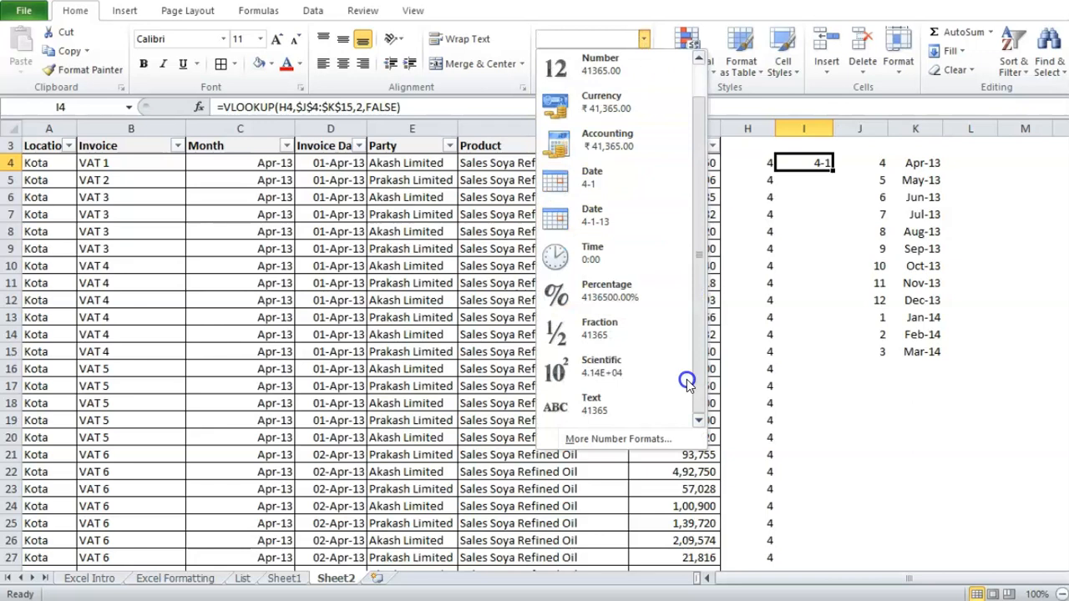
Format the lookup result in I4 as a Date of type Mar-01 to show month and year.
right_click(804, 161)
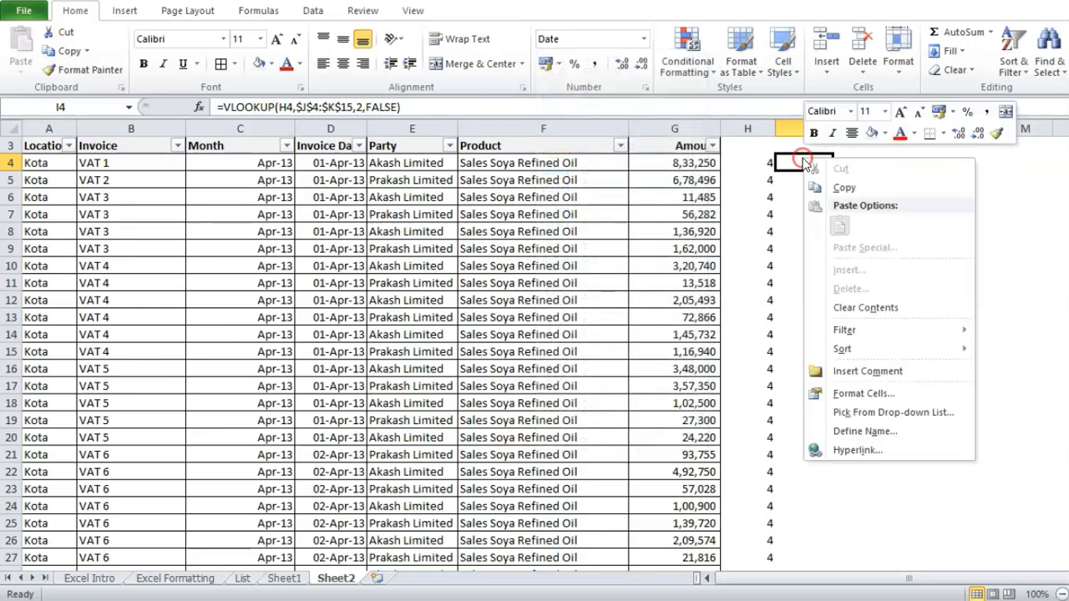
click(861, 396)
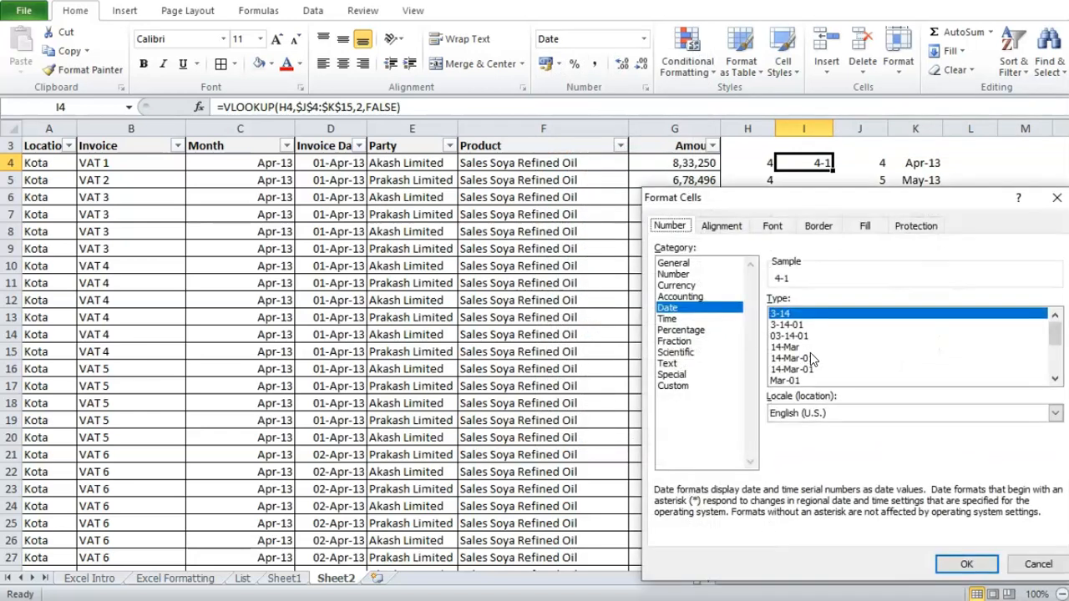
click(798, 381)
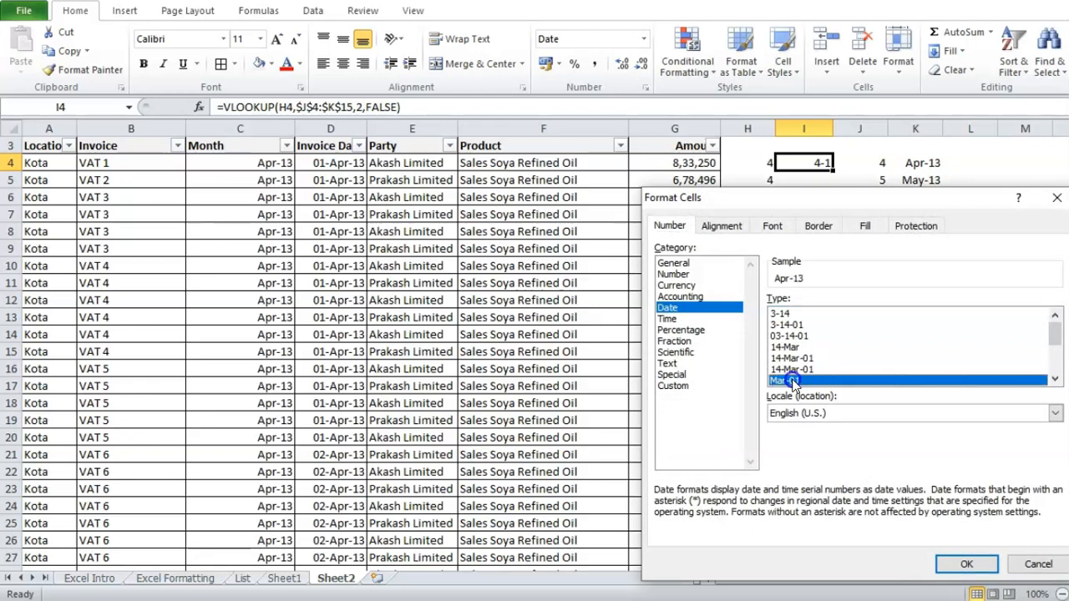
click(966, 565)
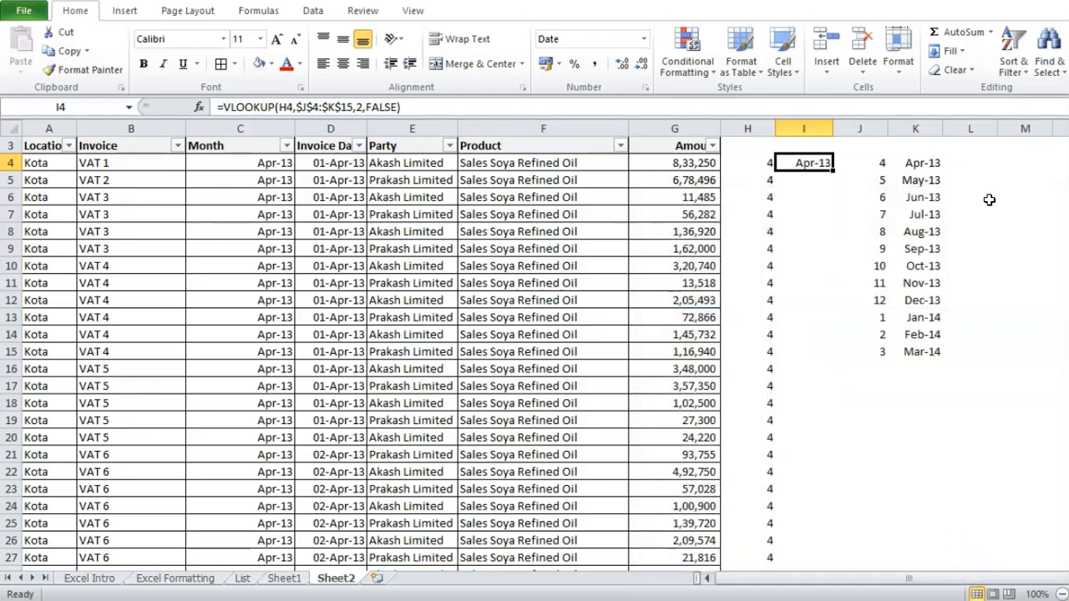
Copy the I4 VLOOKUP formula down column I to the last register row, I20716, and return to I4.
key(ctrl+c)
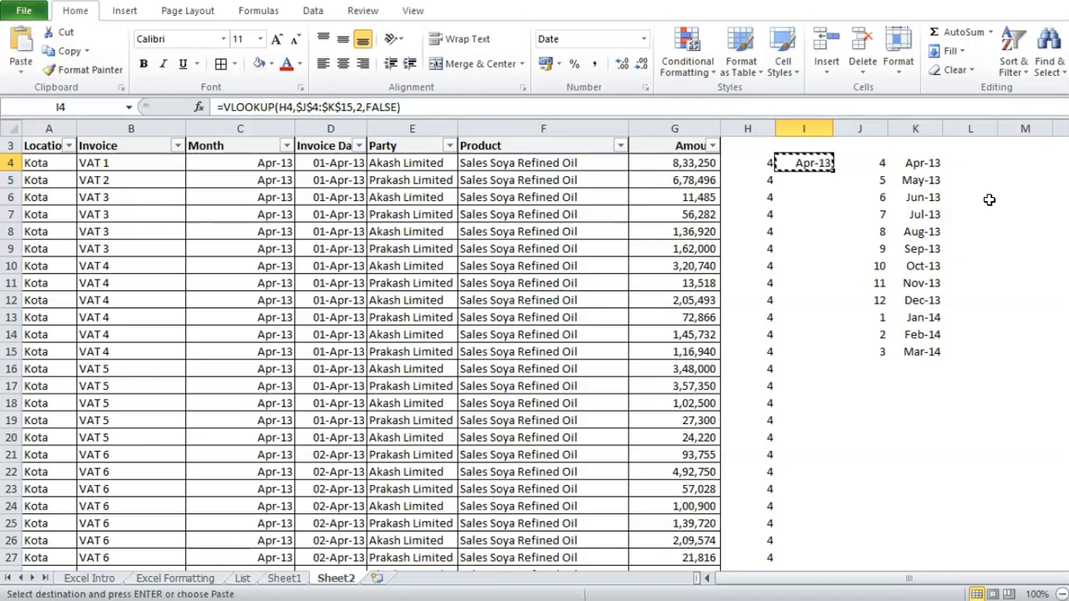
key(Left)
key(ctrl+Down)
key(Down)
key(Right)
key(Up)
key(ctrl+shift+Up)
key(ctrl+v)
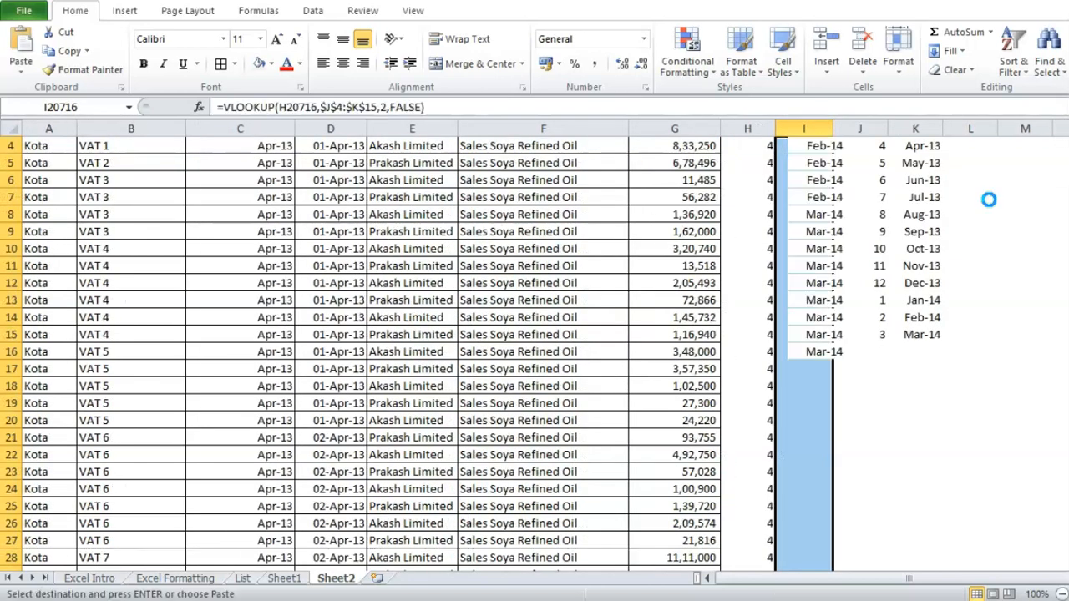
key(Escape)
key(ctrl+Up)
scroll(989, 200, up, 1)
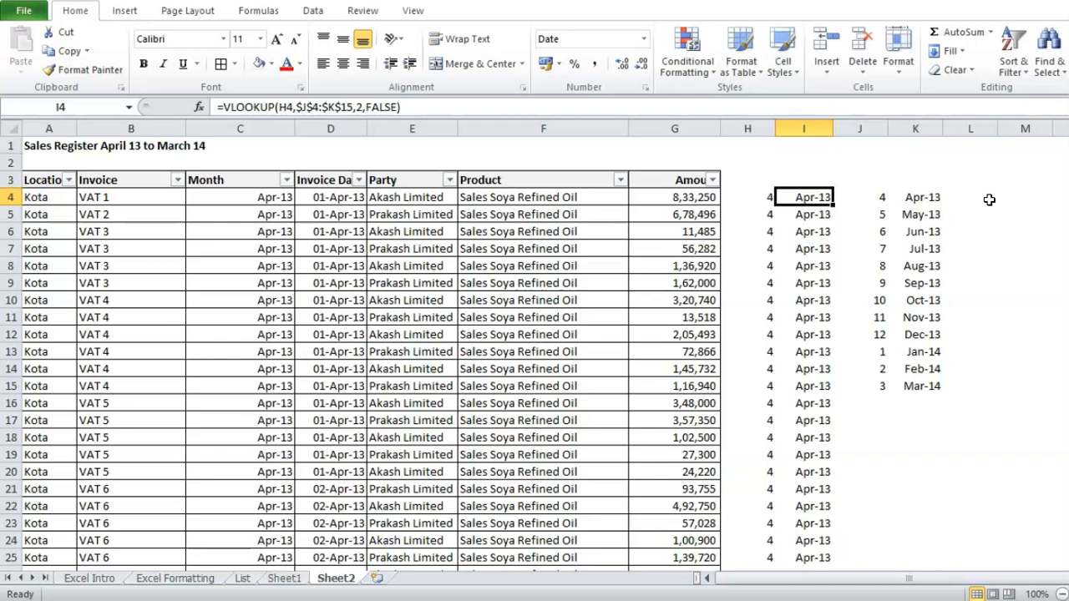
Copy the lookup results in column I and paste them as values into the Month column from C4 down.
key(ctrl+shift+Down)
scroll(989, 199, down, 8)
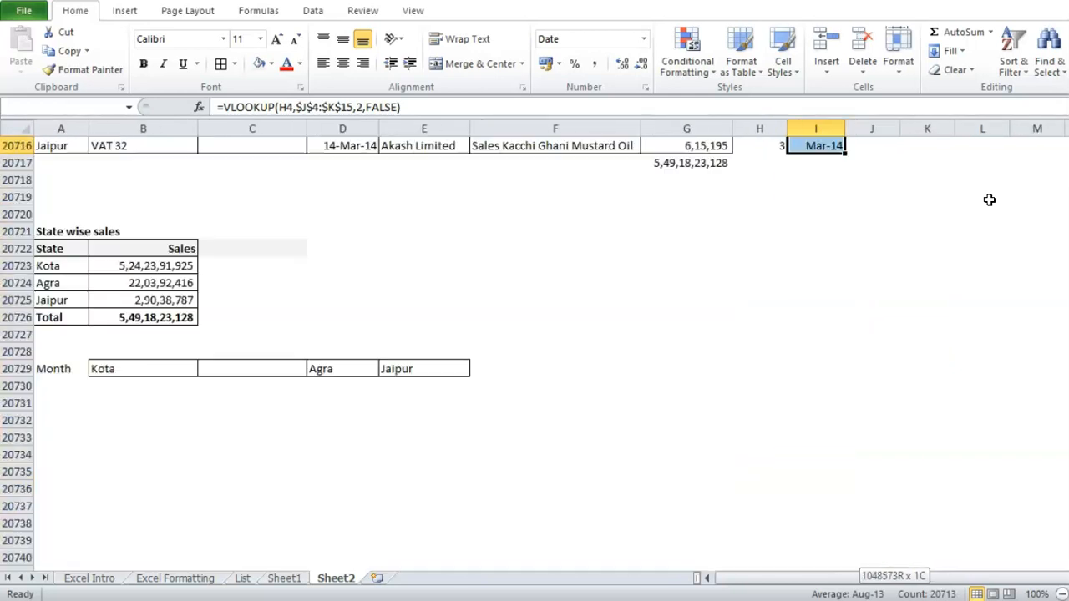
key(ctrl+c)
key(ctrl+BackSpace)
key(Left)
key(Left)
key(Left)
key(Left)
key(Left)
key(Left)
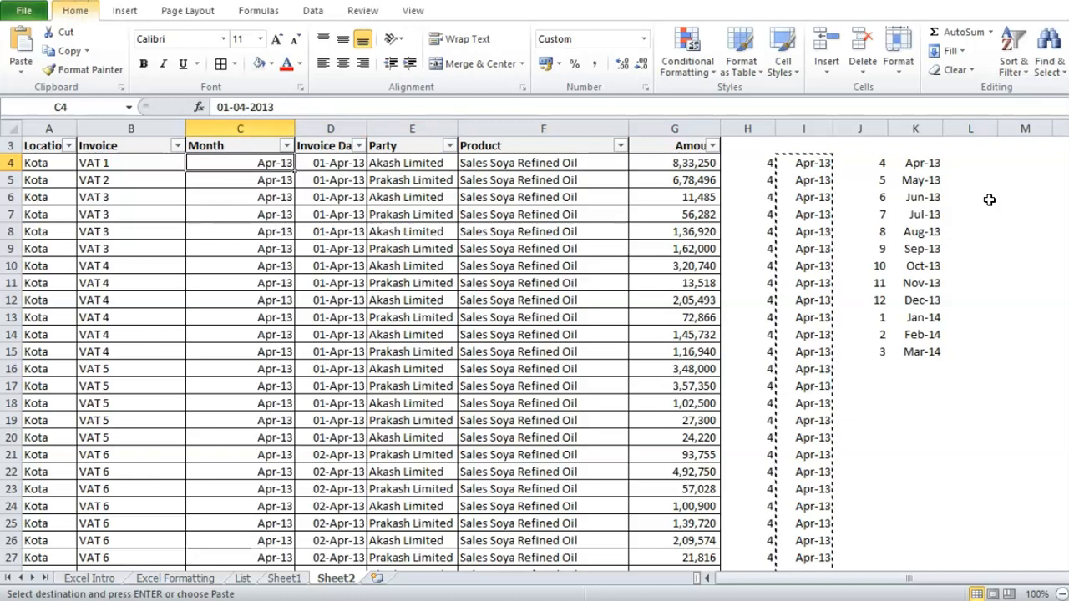
key(alt+h)
key(v)
key(v)
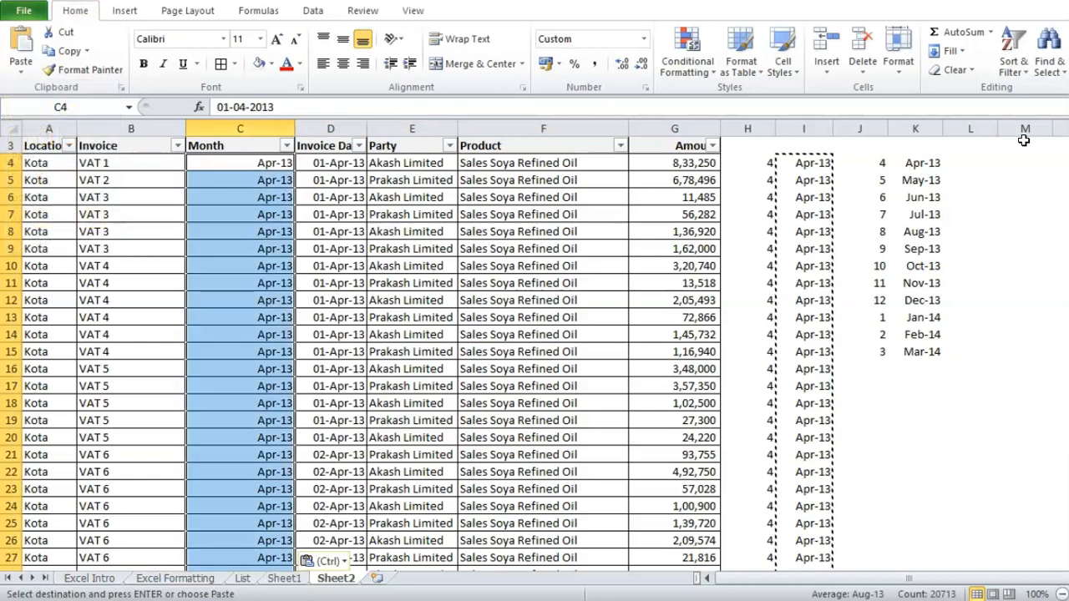
Compare the VLOOKUP formula in I4 with the pasted value in C4.
click(827, 164)
key(Escape)
double_click(826, 164)
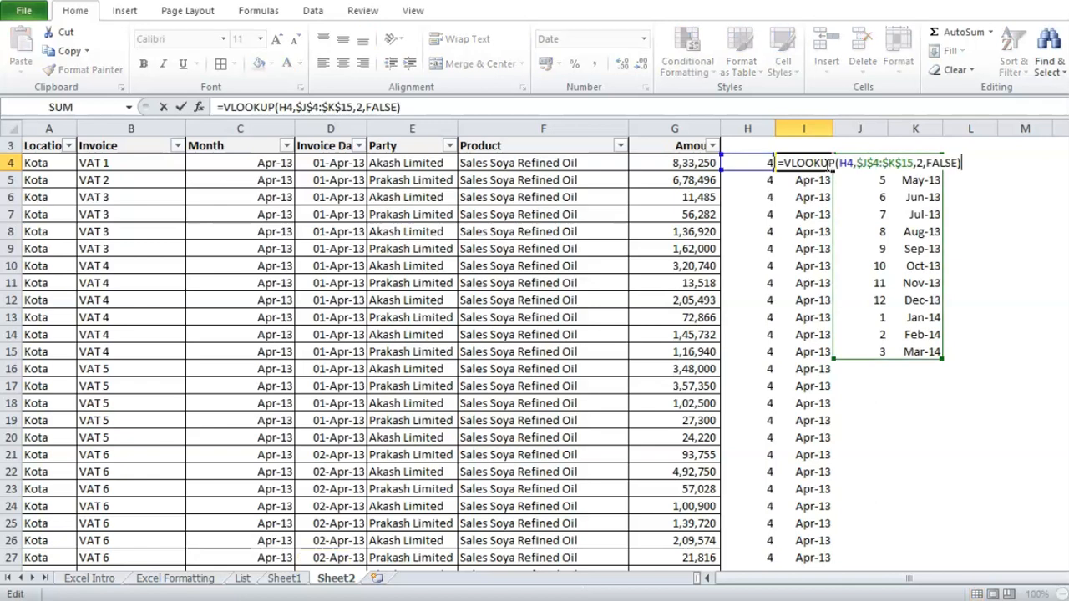
key(Escape)
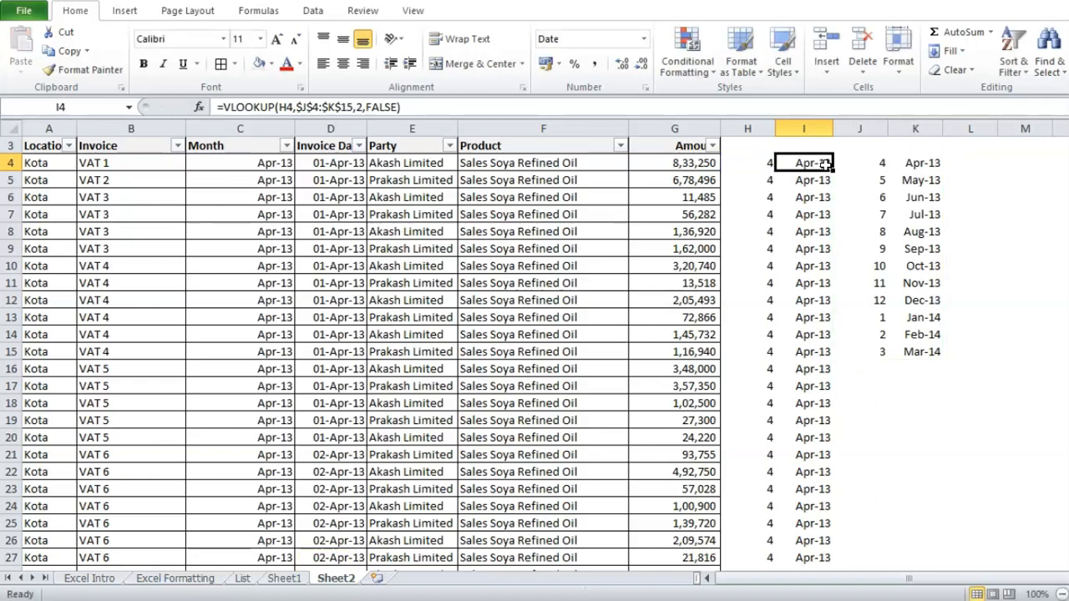
key(Left)
key(Left)
key(Left)
key(Left)
key(Left)
key(Left)
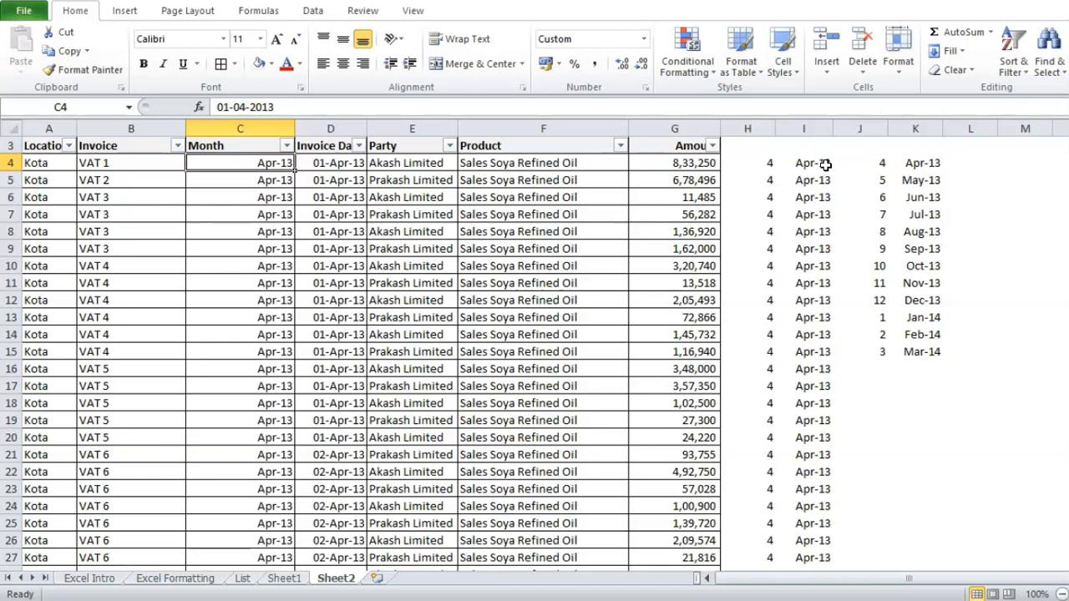
Format the Month values in C4:C20716 as dd-mmm-yy dates.
key(ctrl+shift+Down)
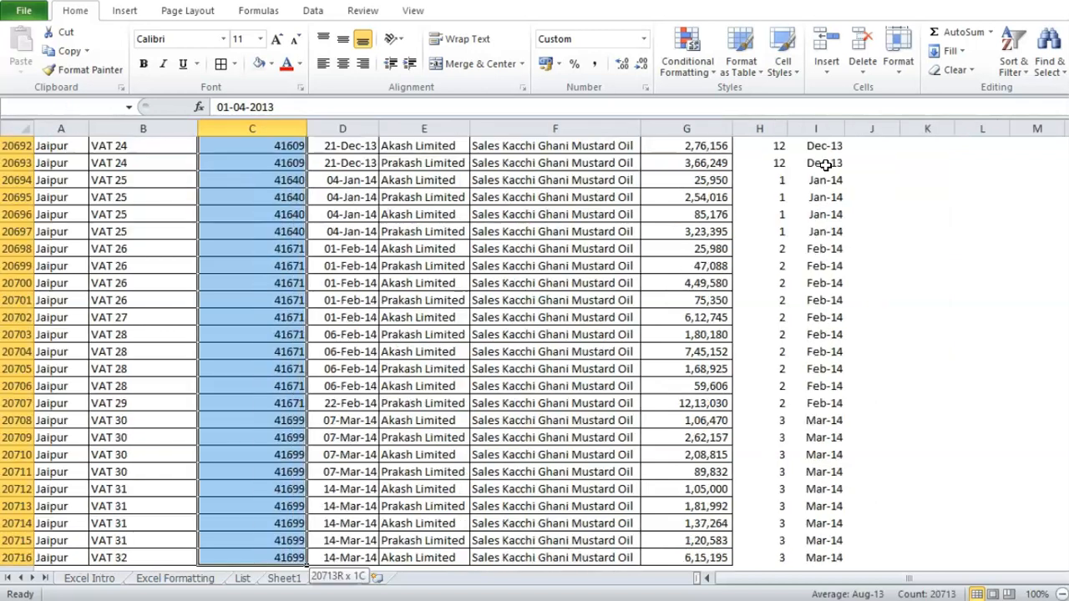
key(ctrl+shift+Down)
key(ctrl+shift+Up)
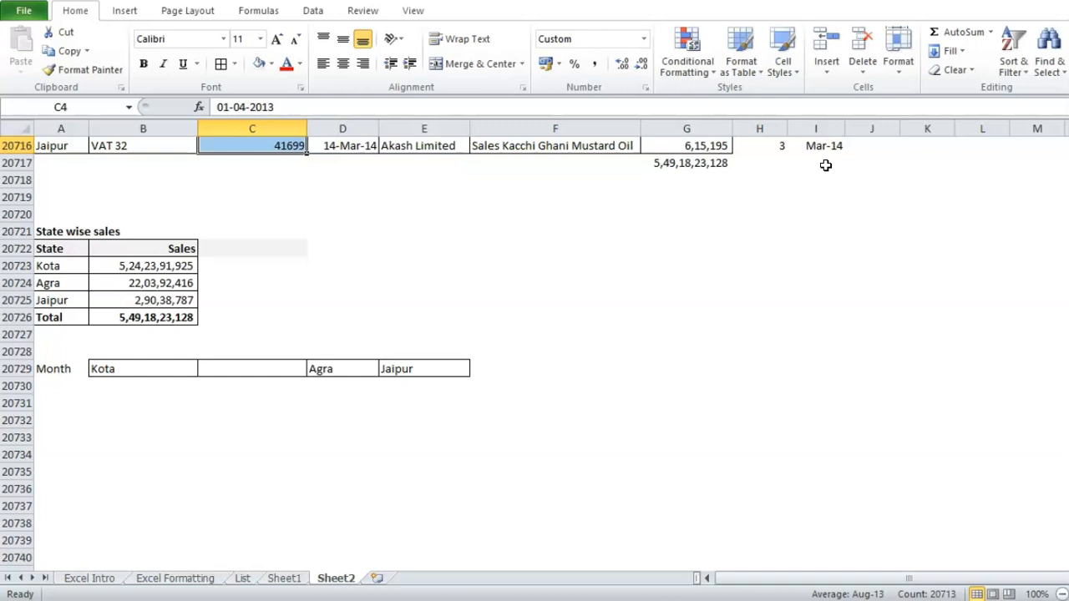
key(ctrl+BackSpace)
key(Down)
key(Down)
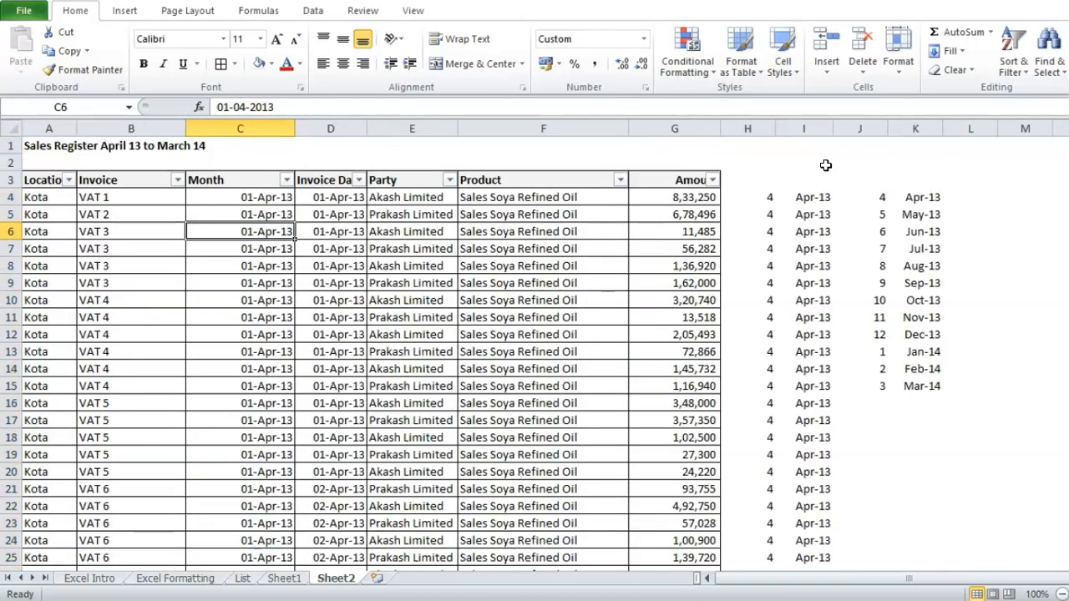
Format the Month values in C4:C20716 as a Date of type Mar-01 to show month and year.
key(ctrl+Down)
key(ctrl+Up)
key(Down)
key(ctrl+shift+Down)
scroll(825, 165, down, 8)
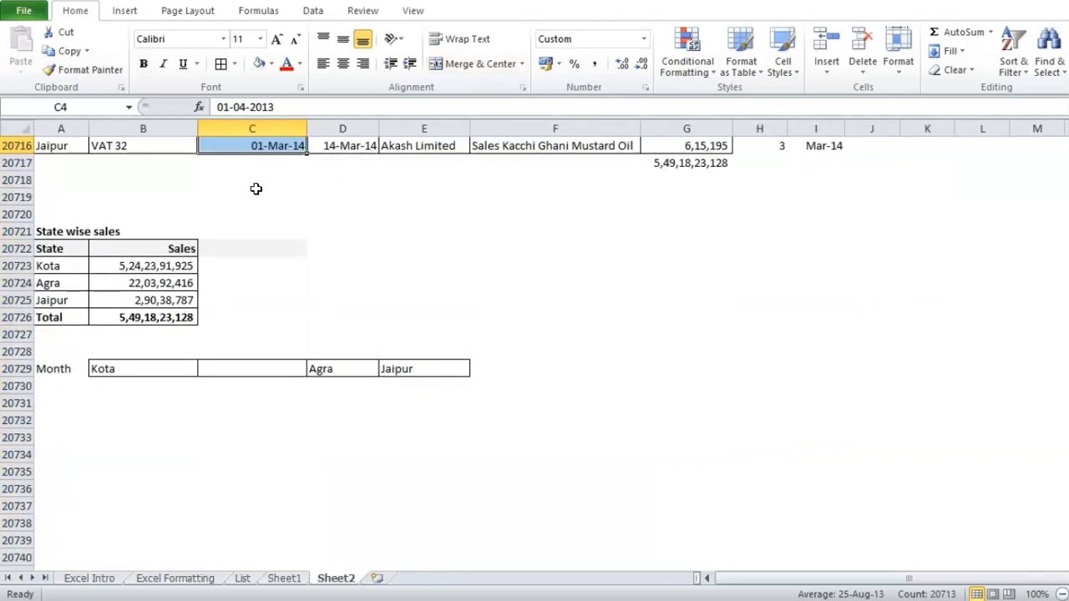
right_click(259, 144)
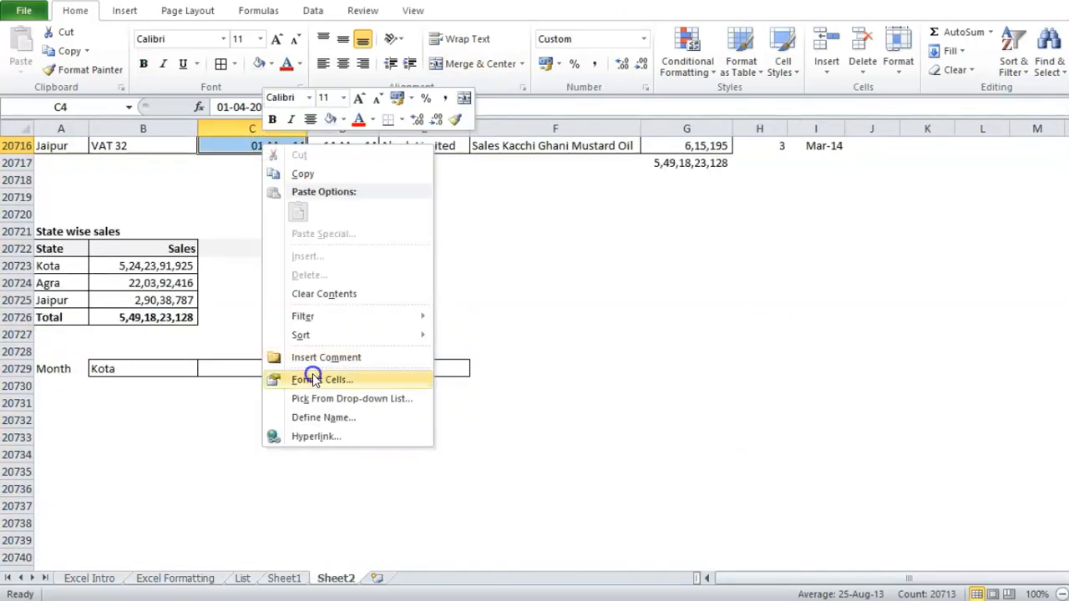
click(312, 380)
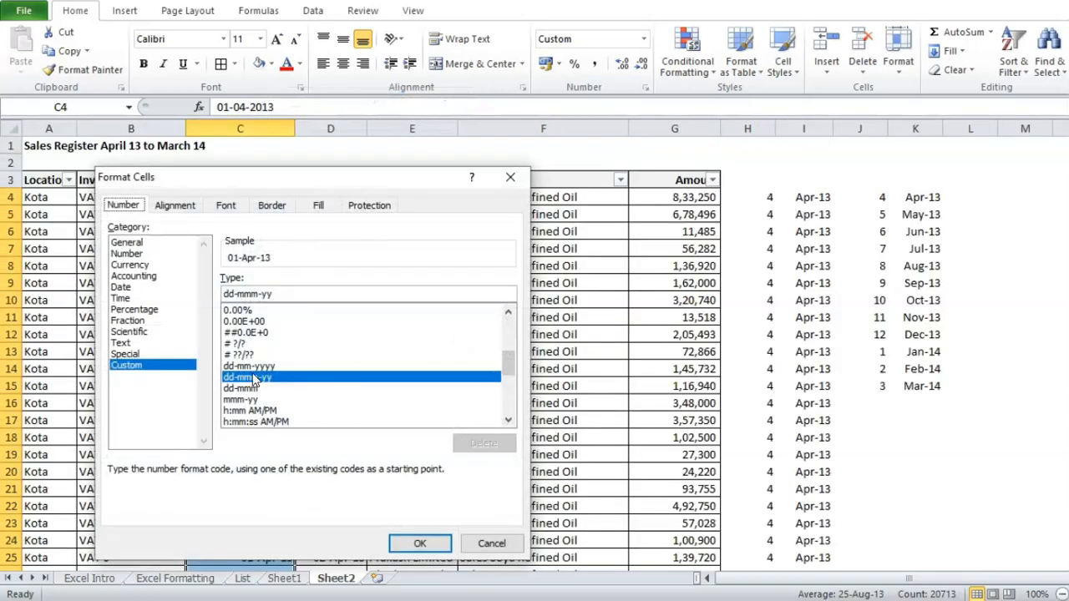
click(124, 277)
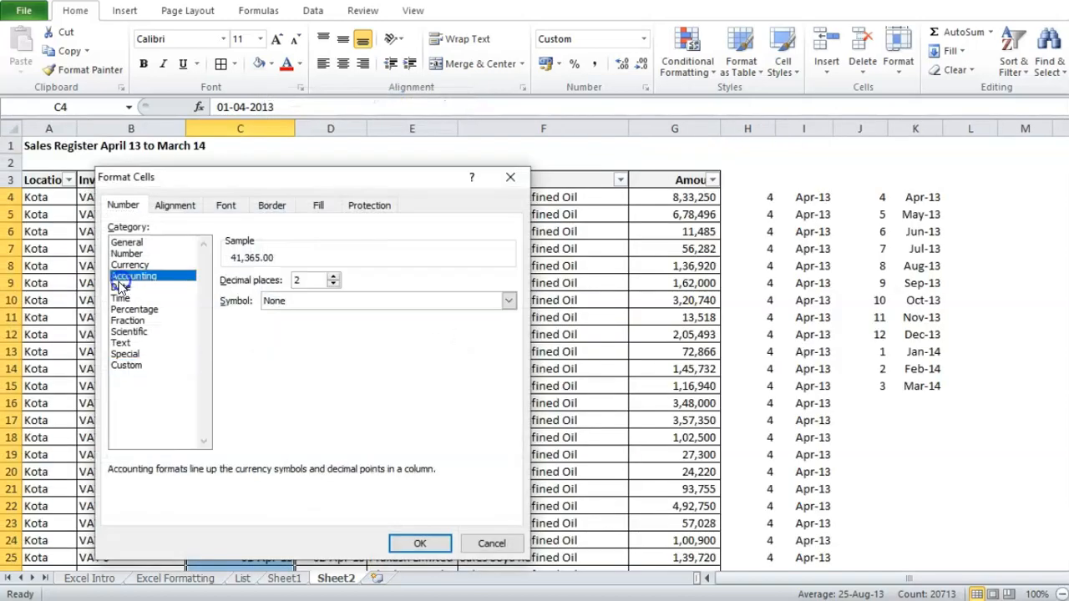
click(121, 287)
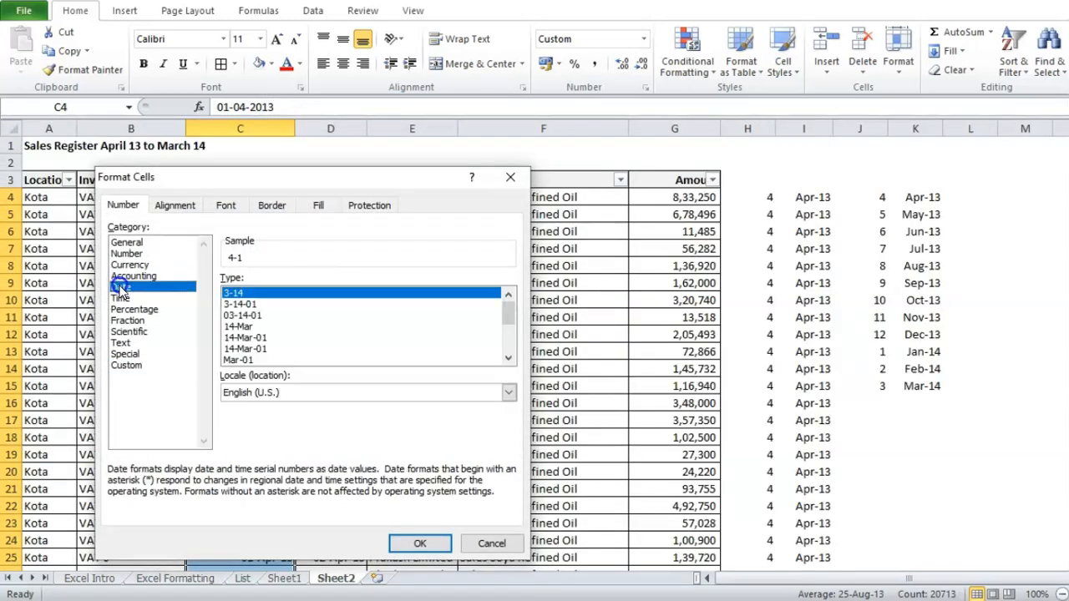
click(246, 350)
click(240, 360)
click(419, 543)
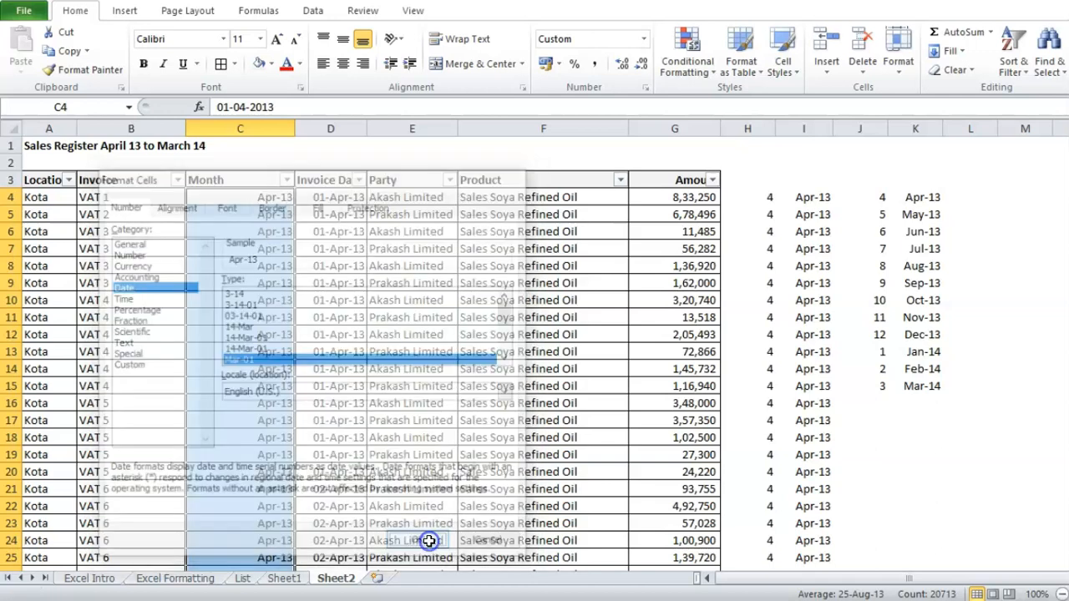
Clear the helper month numbers, lookup formulas and month table from H4:K20716.
key(Left)
key(Up)
key(Right)
key(Down)
key(ctrl+shift+Down)
key(Up)
key(Right)
key(Right)
key(Right)
key(Right)
key(Right)
key(Right)
key(Down)
key(Left)
key(shift+Right)
key(shift+Right)
key(shift+Right)
key(ctrl+shift+Down)
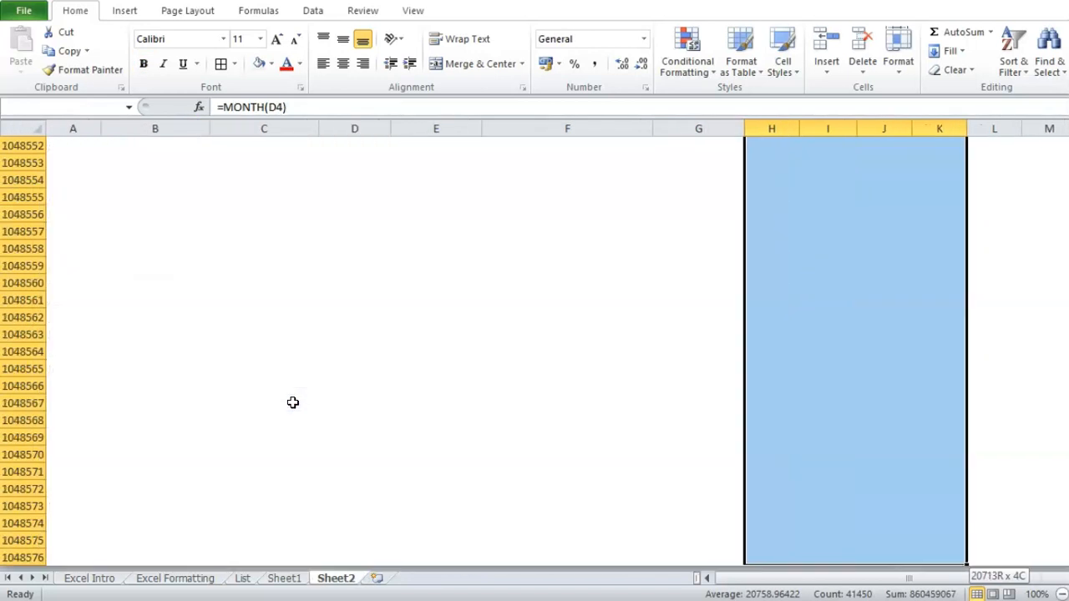
key(ctrl+shift+Up)
Copy all Month values from C4 down and paste them into column J starting at J3.
key(Left)
key(Left)
key(Left)
key(Left)
key(Left)
key(ctrl+shift+Down)
key(ctrl+c)
key(Right)
key(Right)
key(Right)
key(Right)
key(Up)
key(Right)
key(Right)
key(Right)
key(Return)
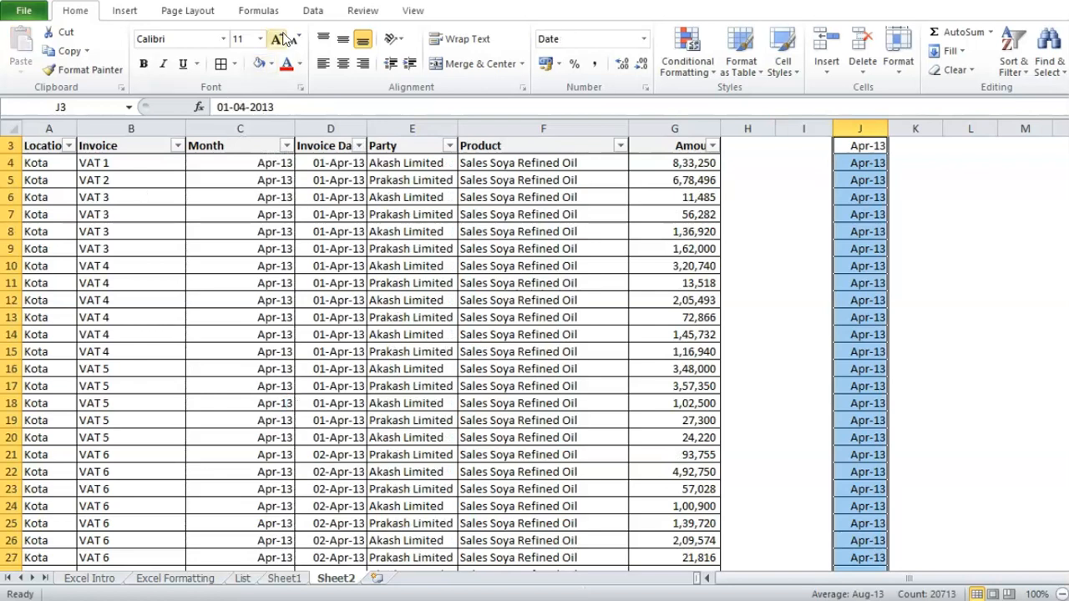
Remove duplicates from the copied month list starting at J3.
click(311, 11)
click(597, 60)
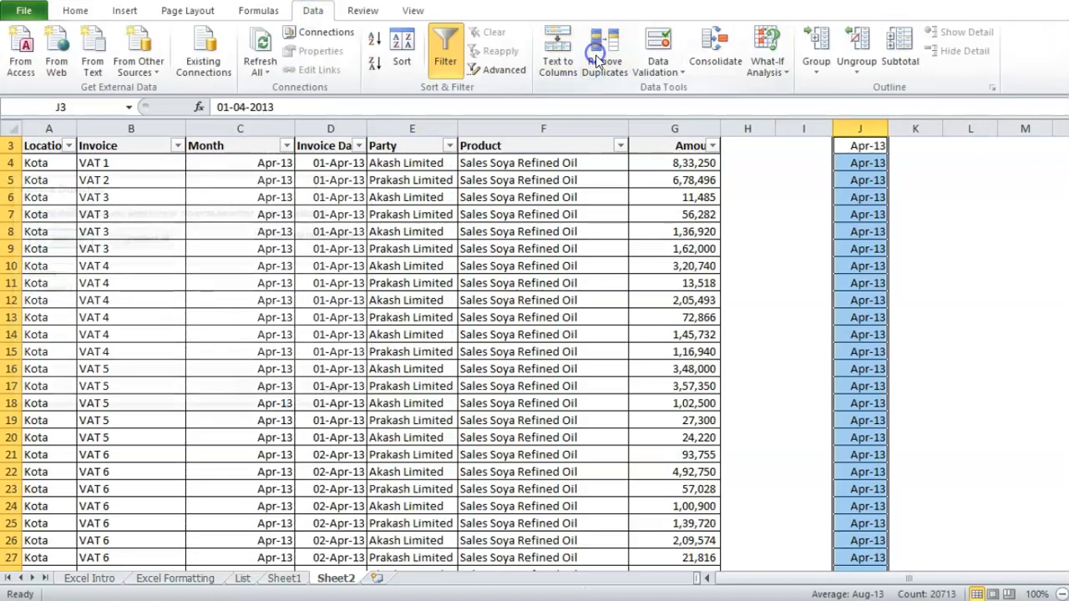
click(253, 393)
key(Return)
Copy the unique months in J3:J14 and paste them under the Month heading, starting at A20730.
key(Up)
key(Down)
key(ctrl+shift+Down)
key(ctrl+c)
key(ctrl+Home)
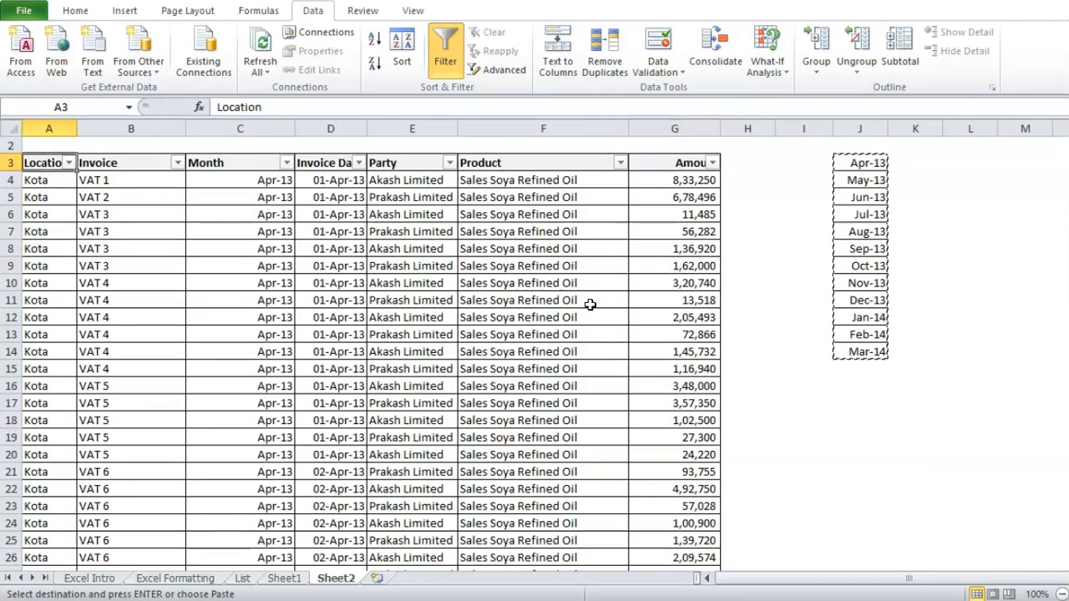
key(ctrl+Down)
key(ctrl+Down)
key(ctrl+Down)
key(ctrl+Down)
key(ctrl+Down)
key(ctrl+Up)
key(Down)
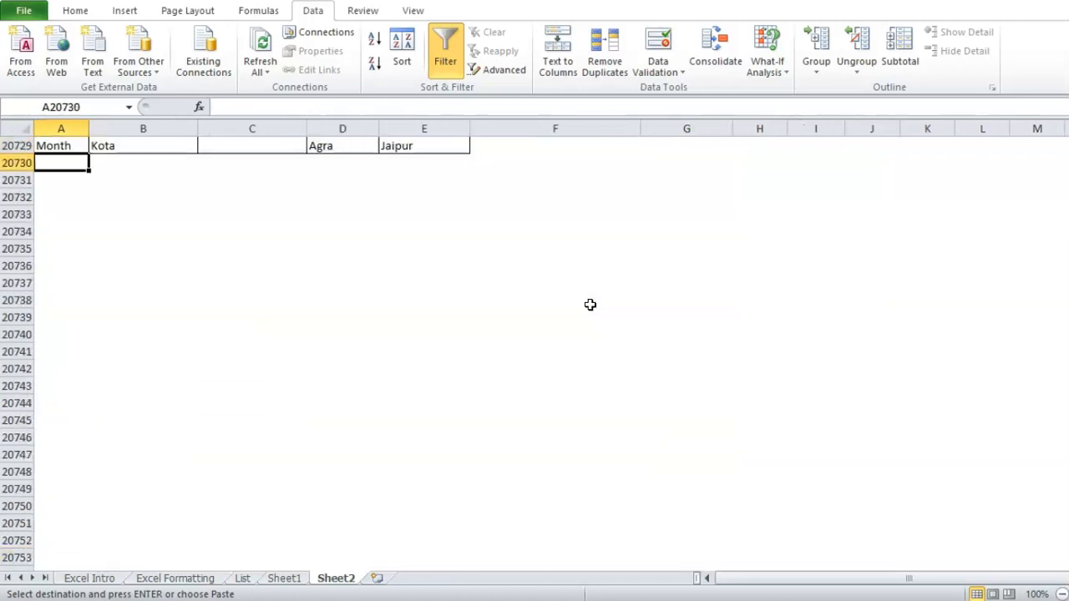
key(Up)
key(Up)
key(Up)
key(Down)
key(Down)
key(Down)
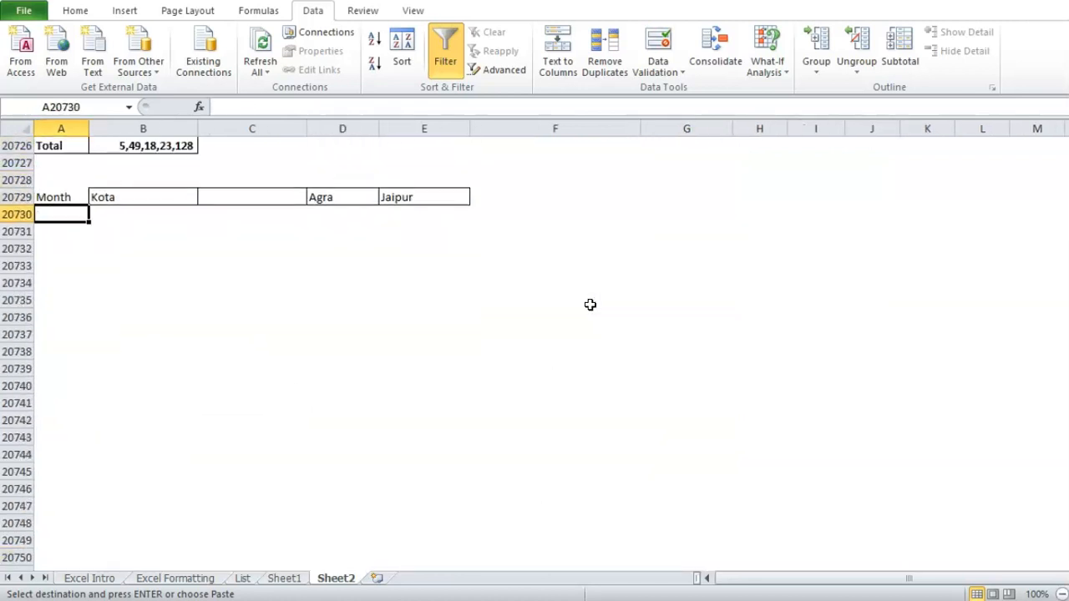
key(Return)
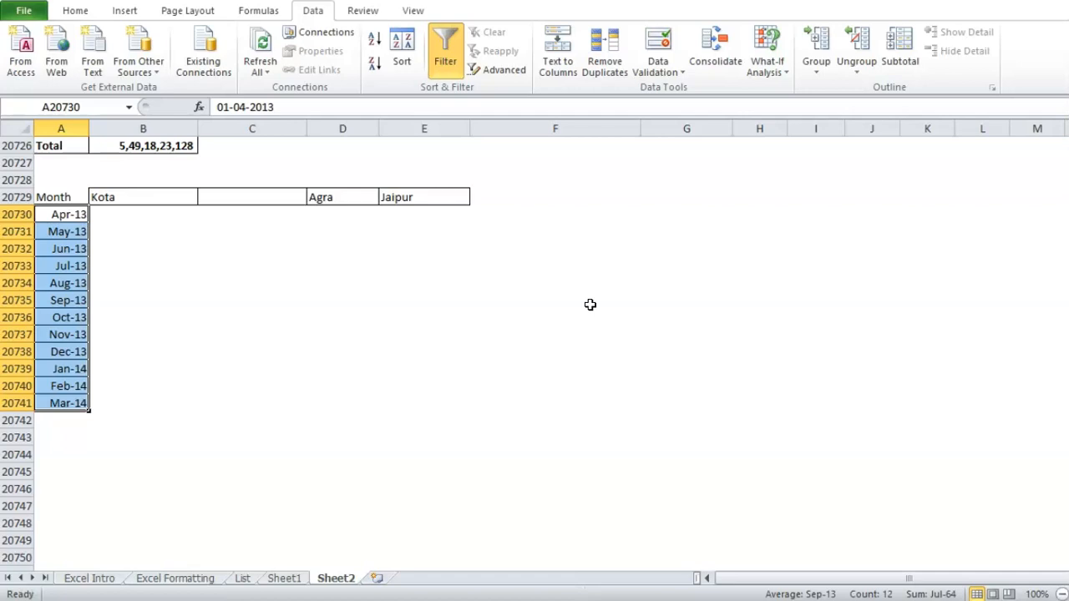
Apply all borders to the month-wise summary table, A20729:E20741.
click(57, 199)
drag(122, 195, 371, 215)
click(170, 191)
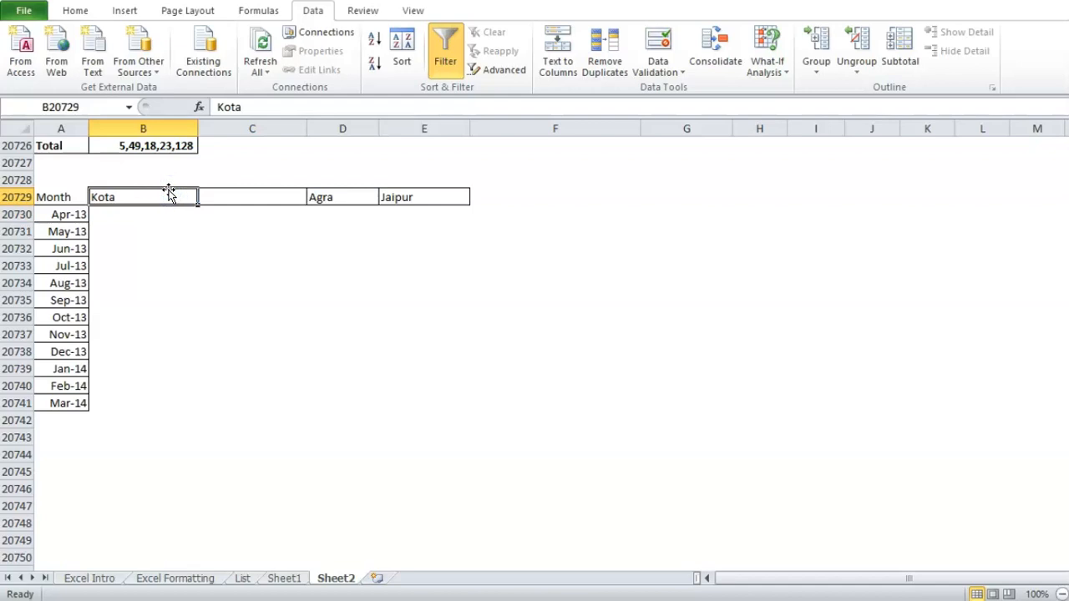
key(Left)
key(shift+Right)
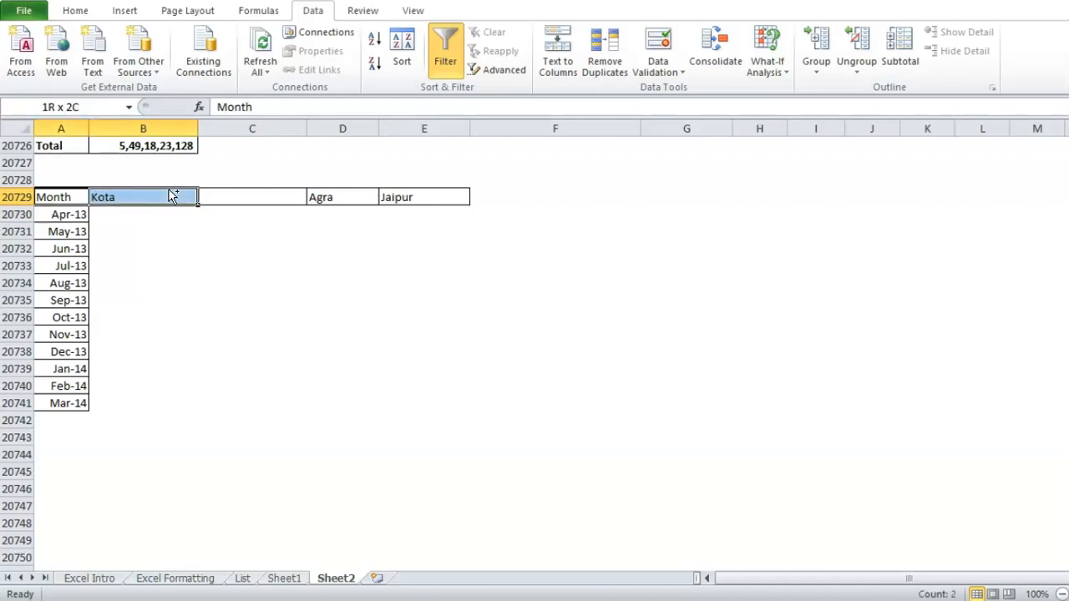
key(shift+Down)
key(shift+Down)
key(shift+Down)
key(shift+Down)
key(shift+Down)
key(shift+Down)
key(shift+Down)
key(shift+Down)
key(shift+Down)
key(shift+Down)
key(shift+Down)
key(shift+Down)
key(shift+Right)
key(shift+Right)
key(shift+Right)
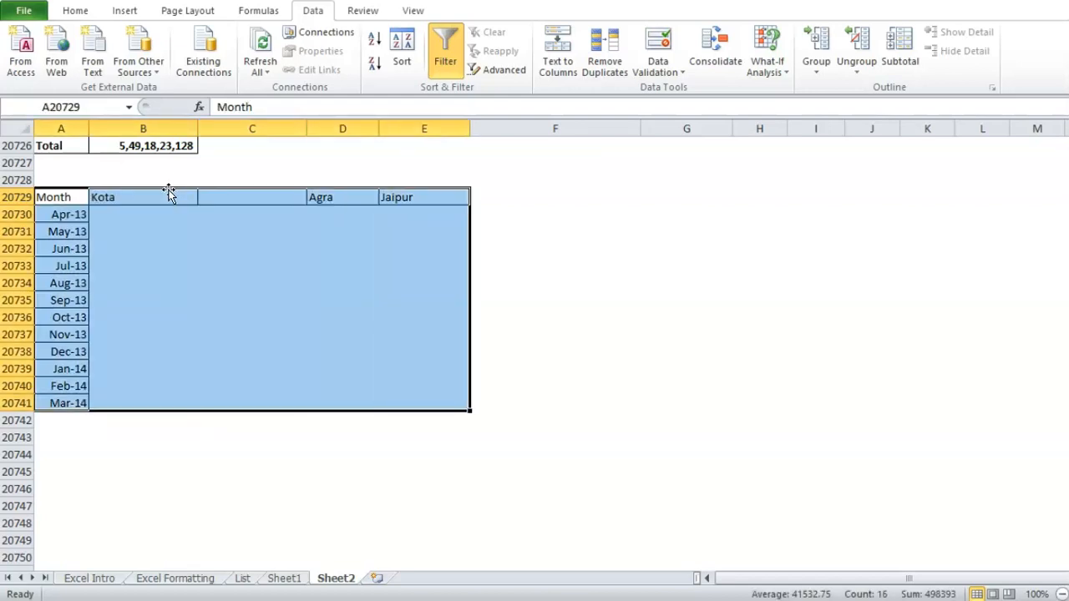
key(alt+h)
key(b)
key(a)
key(Down)
key(Up)
shift+click(168, 190)
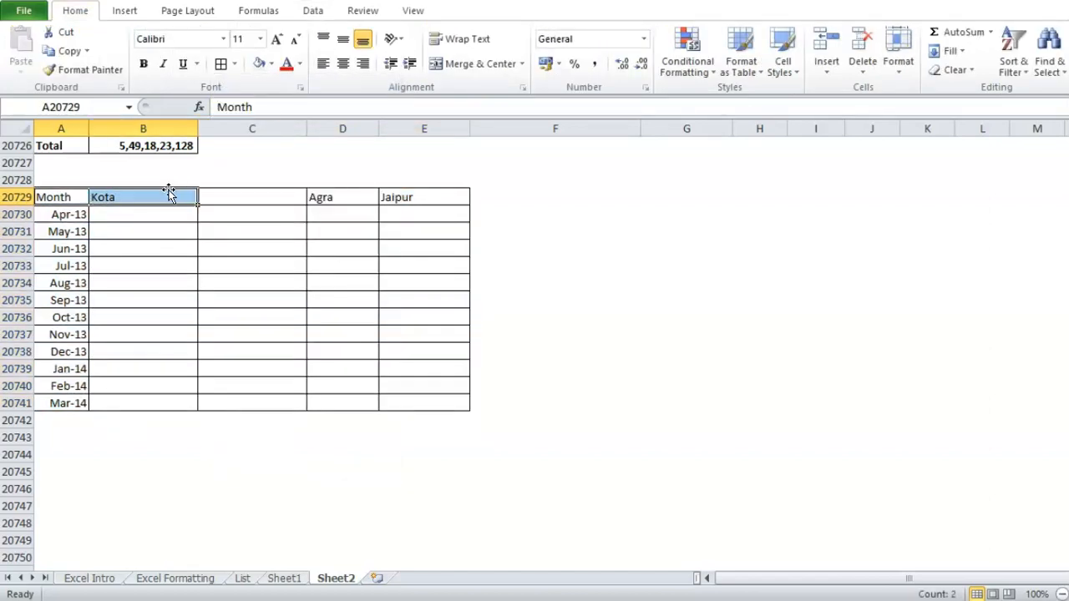
Move the Agra and Jaipur headings one column over into C20729:D20729.
key(Right)
key(Right)
key(Right)
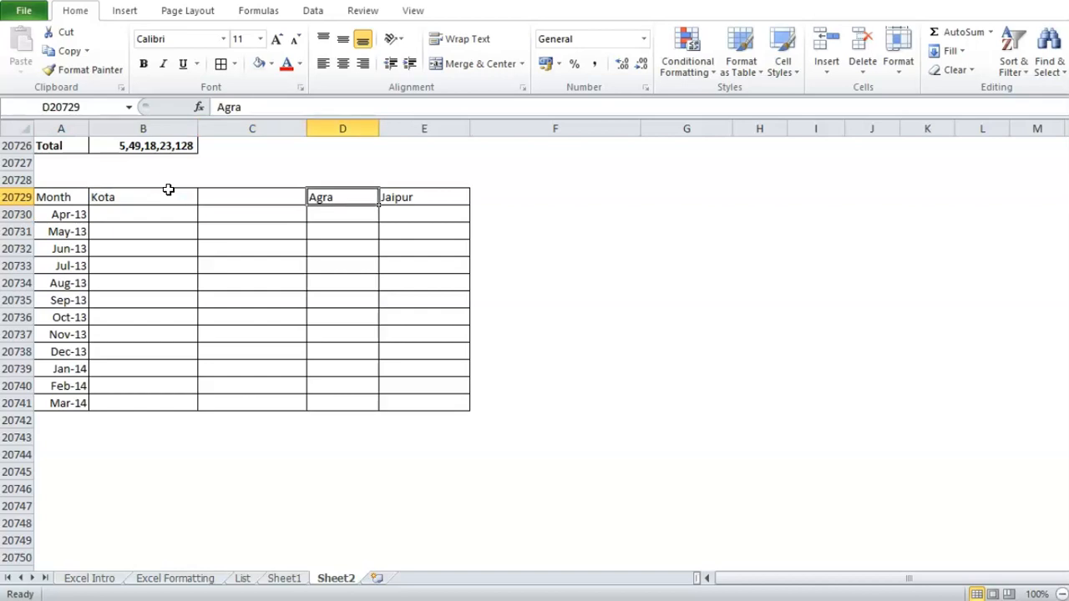
key(shift+Right)
key(ctrl+x)
key(Left)
key(ctrl+v)
Paste a blank, unformatted cell over the unused table column E20729:E20741 to remove its borders.
key(Right)
key(Right)
key(Right)
key(ctrl+c)
key(Left)
key(shift+Down)
key(shift+Down)
key(shift+Down)
key(shift+Down)
key(shift+Down)
key(shift+Down)
key(shift+Down)
key(shift+Down)
key(shift+Down)
key(shift+Down)
key(shift+Down)
key(Return)
Make the Month, Kota, Agra and Jaipur headings in row 20729 bold.
key(Right)
key(Right)
key(Right)
key(Left)
key(Home)
key(ctrl+b)
key(Right)
key(ctrl+b)
Start a SUMIFS formula in B20730 for Kota's April sales, with the absolute Amount range $G$4:$G$20716 as sum range.
key(Down)
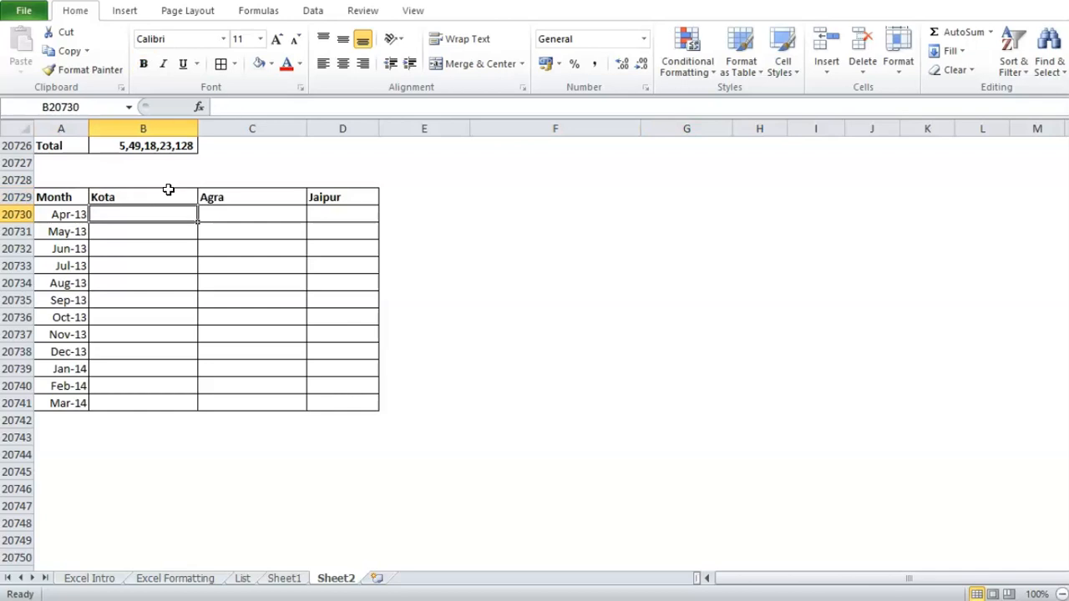
text(=sumifs)
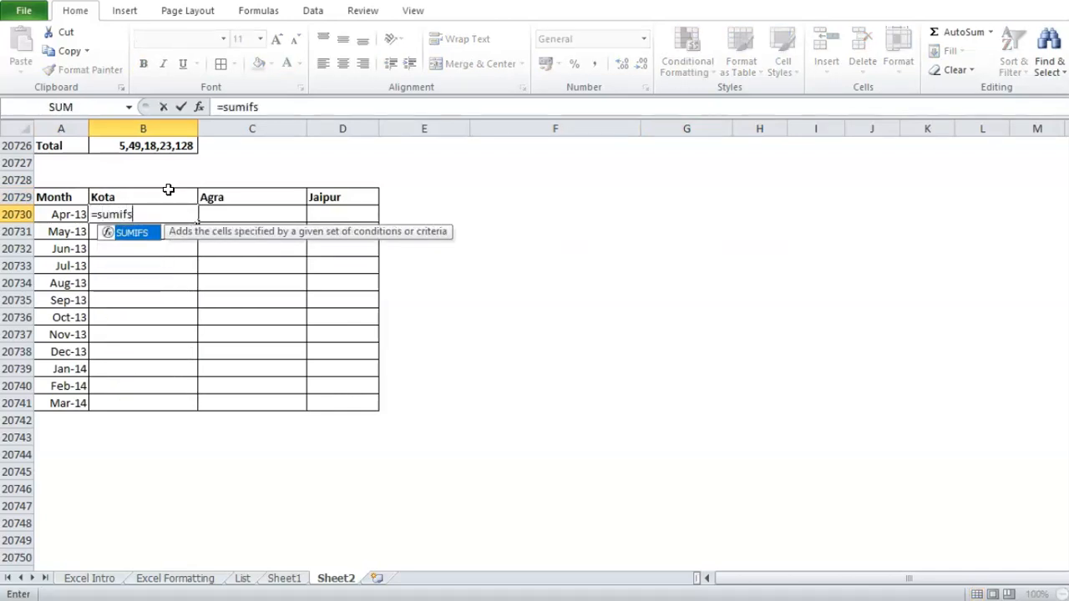
key(Tab)
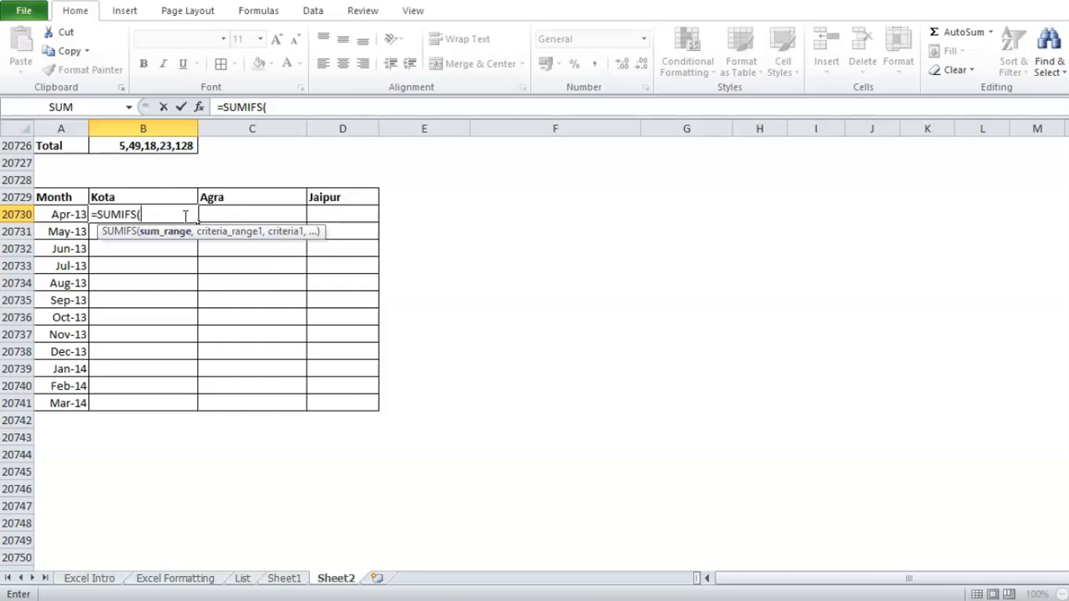
click(499, 161)
key(ctrl+Up)
key(Right)
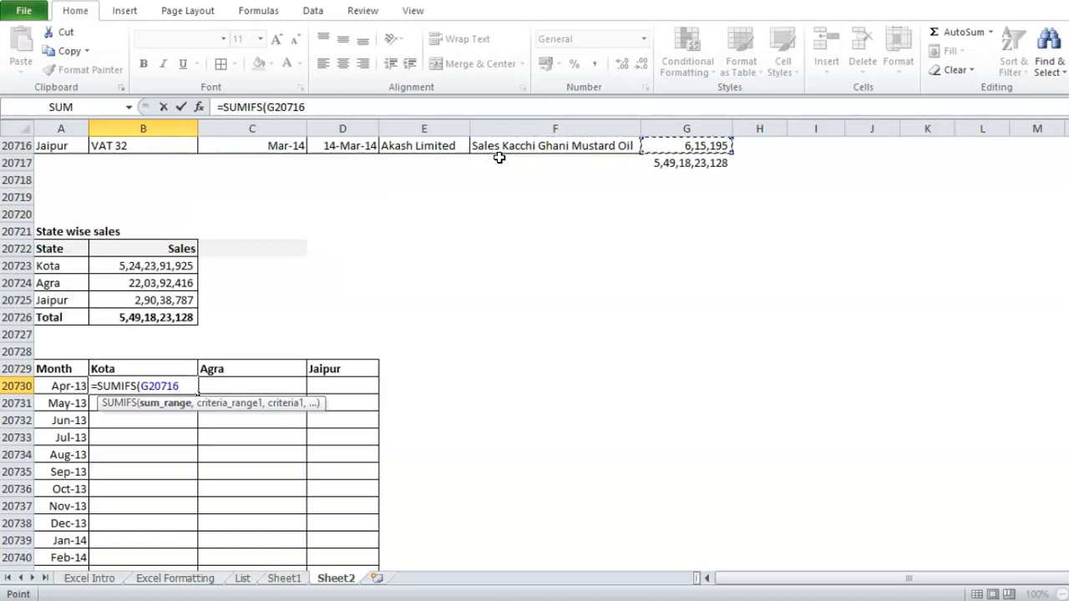
key(ctrl+shift+Up)
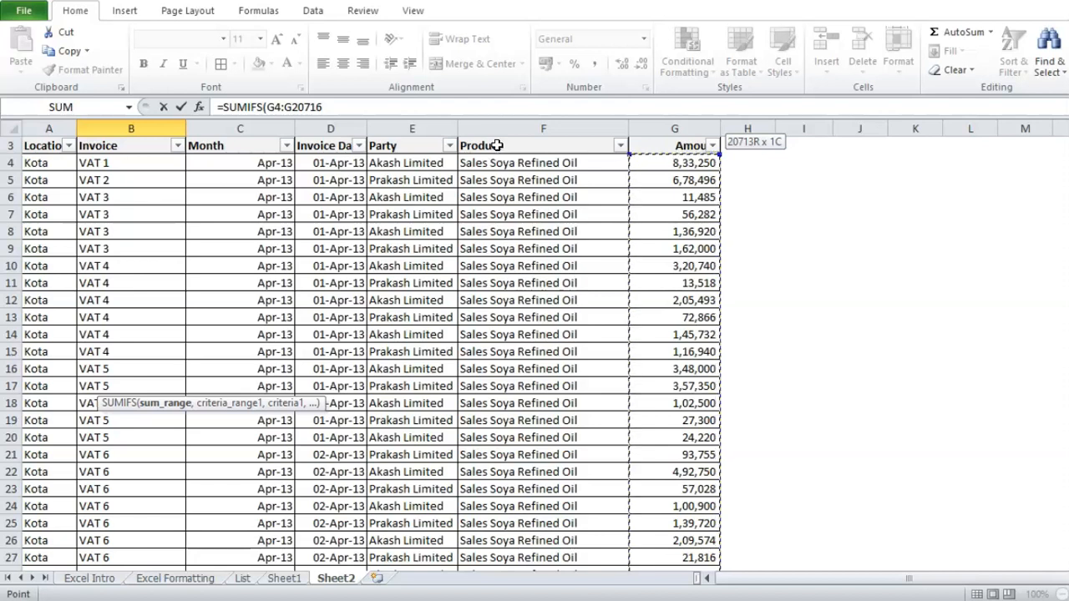
key(F4)
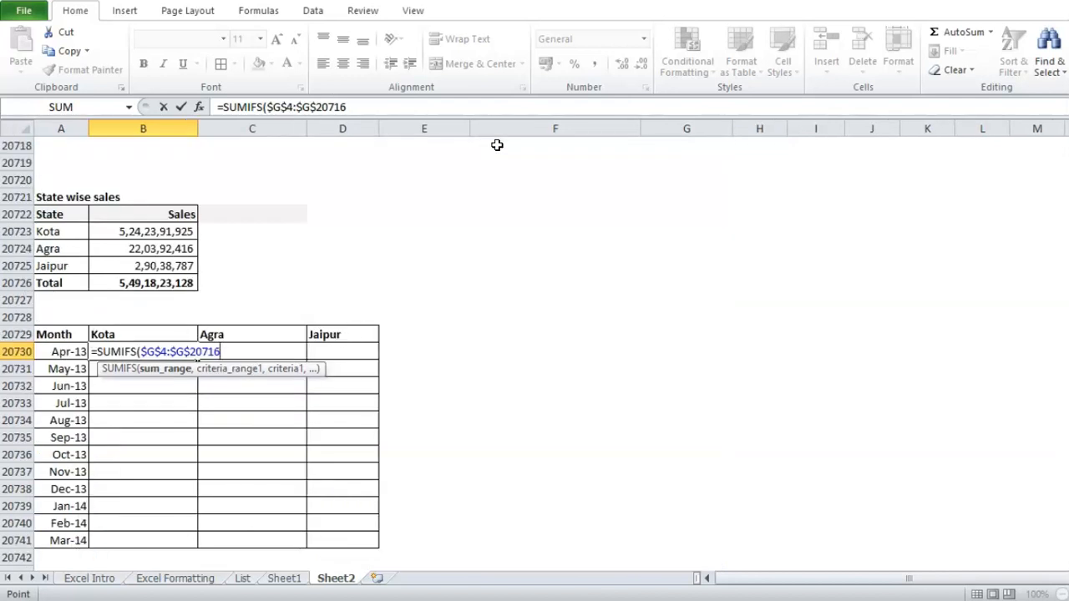
text(,)
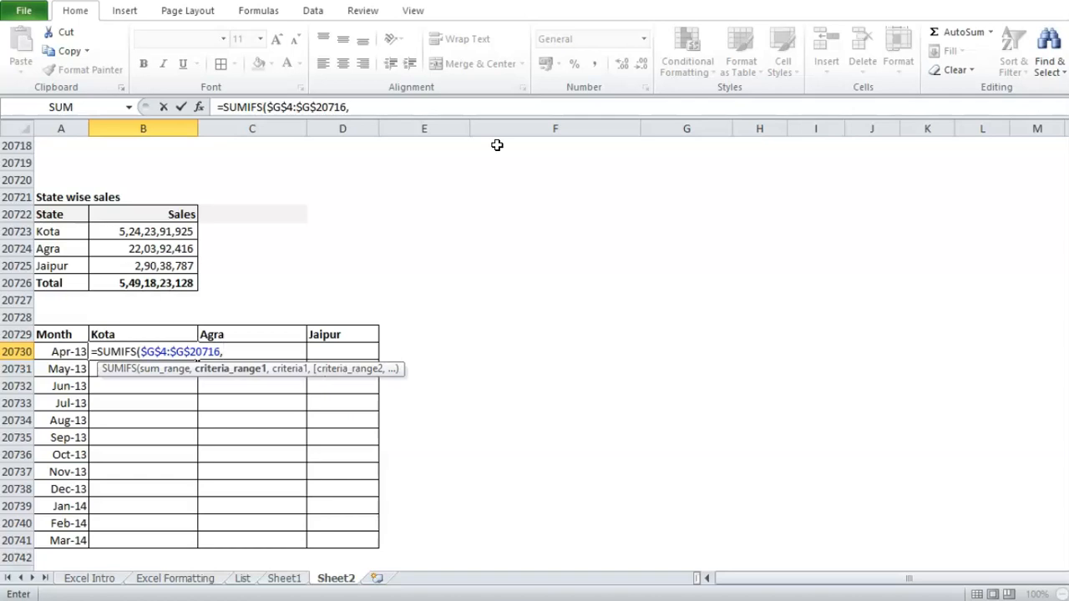
Add the absolute Location range $A$4:$A$20716 as the formula's first criteria range.
key(Up)
key(Up)
key(Up)
key(Up)
key(Up)
key(Up)
key(Up)
key(Up)
key(Up)
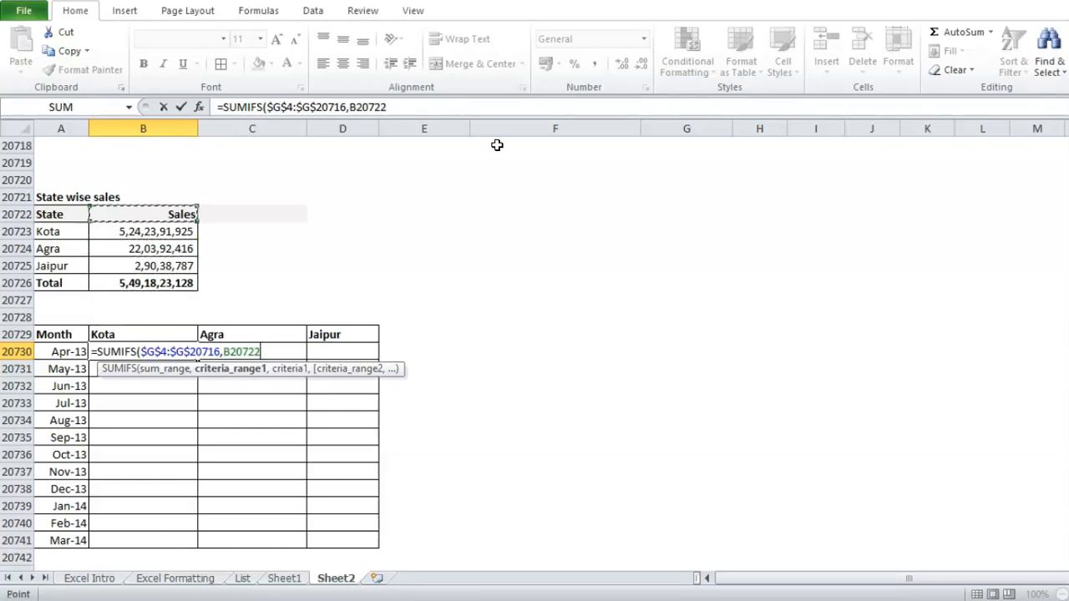
key(Up)
key(Up)
key(Up)
key(Up)
key(Up)
key(Left)
key(ctrl+shift+Up)
key(shift+Down)
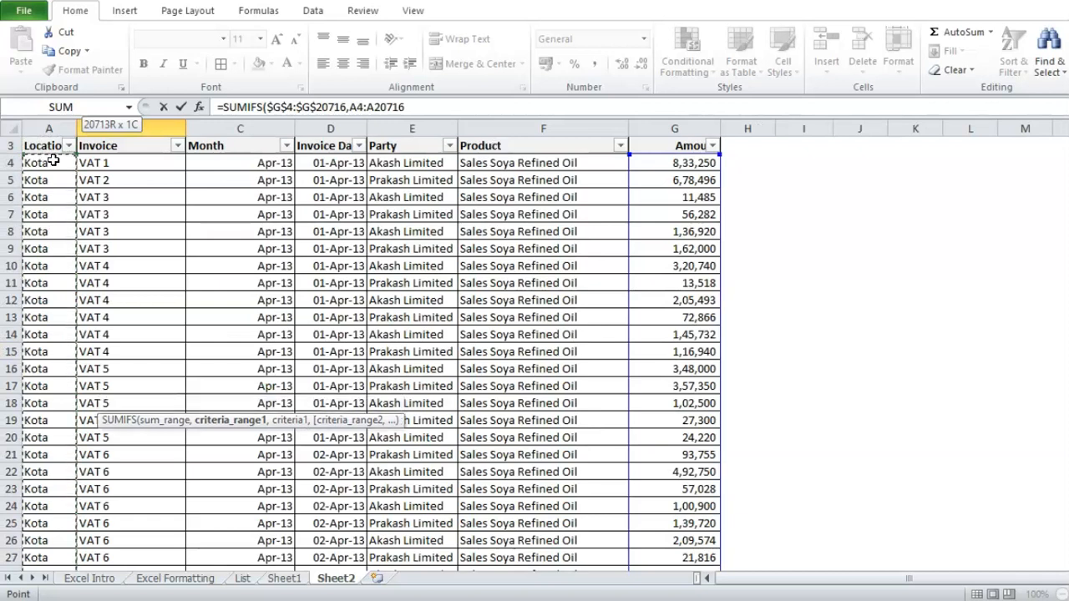
key(F4)
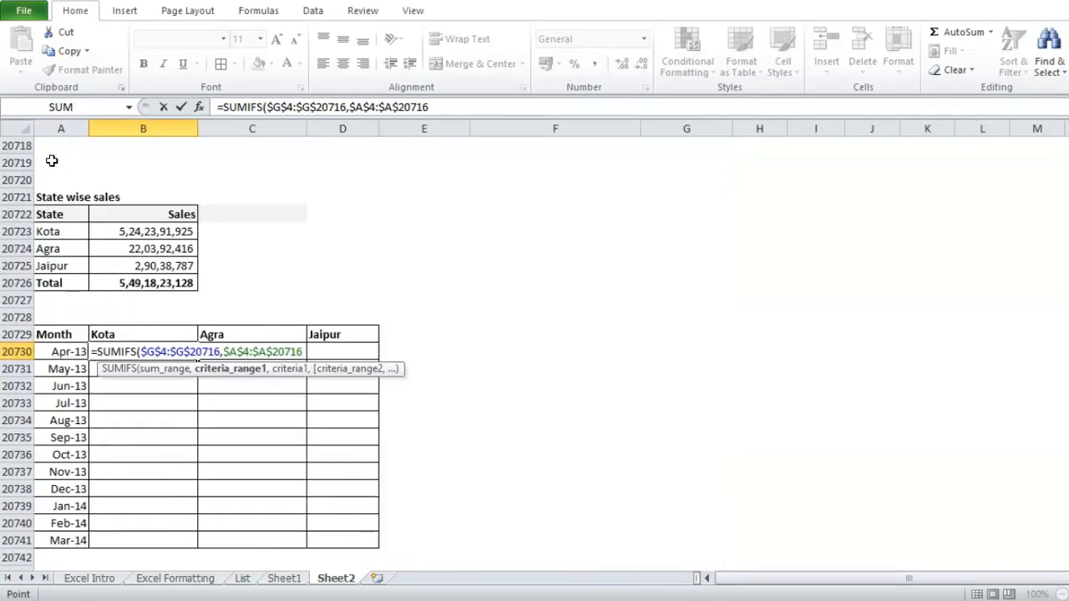
text(,)
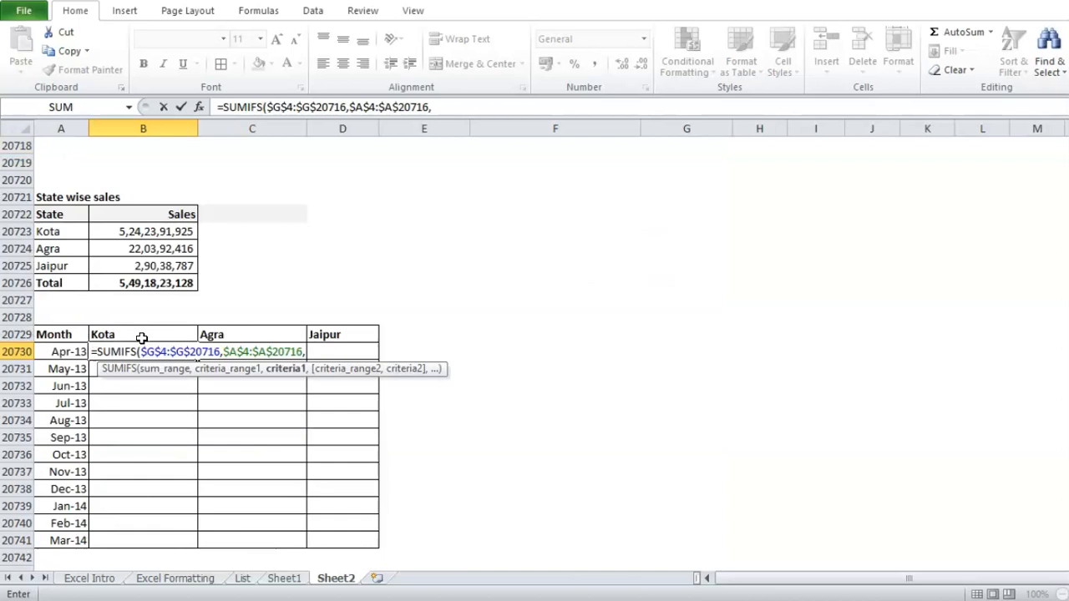
Set the first criterion to the Kota heading as B$20729, locking only the row.
click(144, 335)
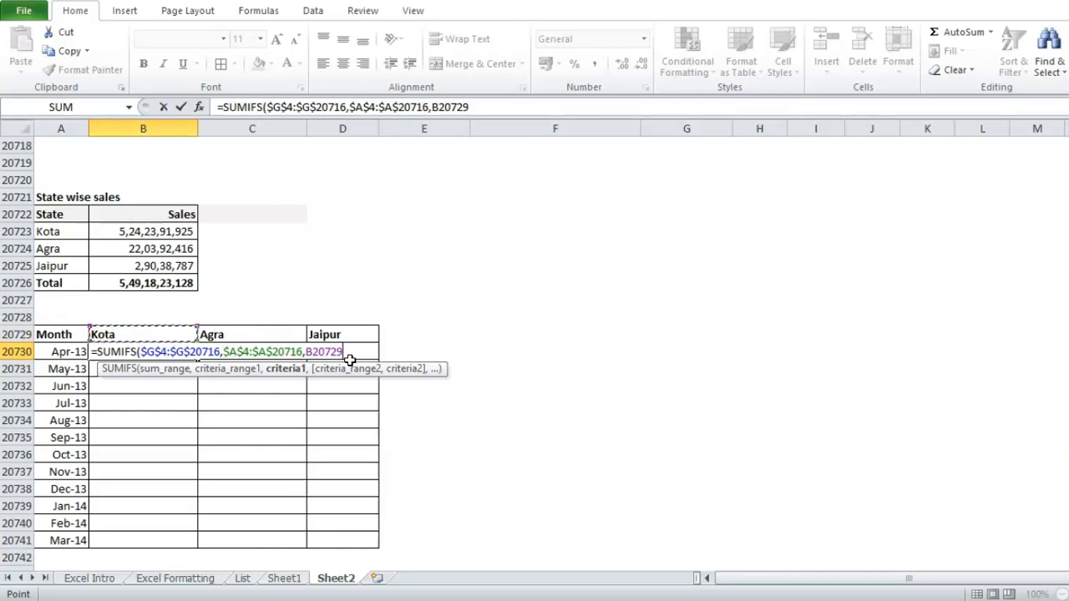
key(F4)
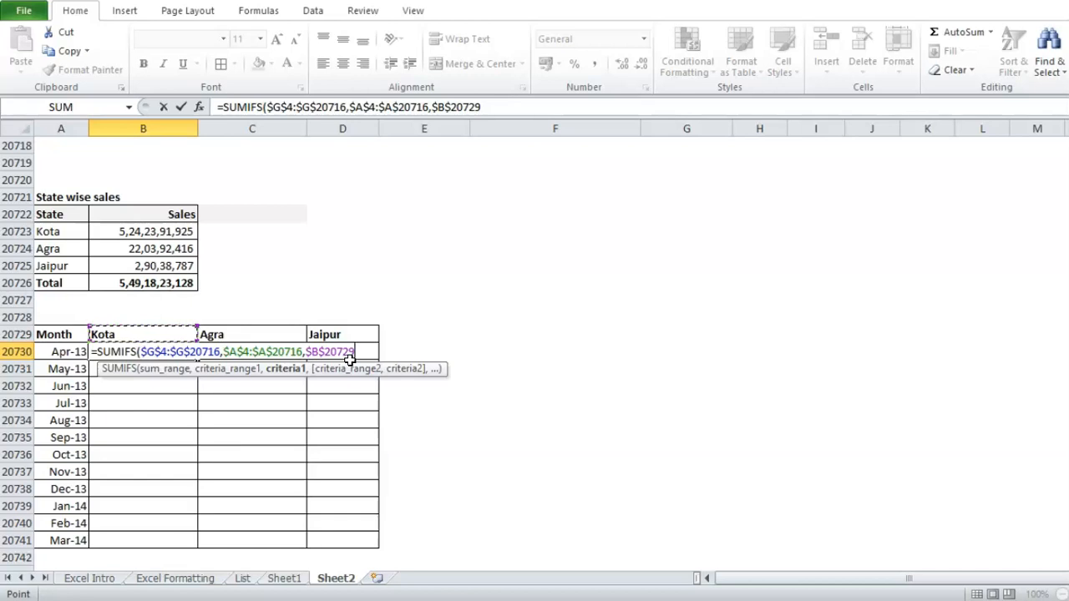
key(F4)
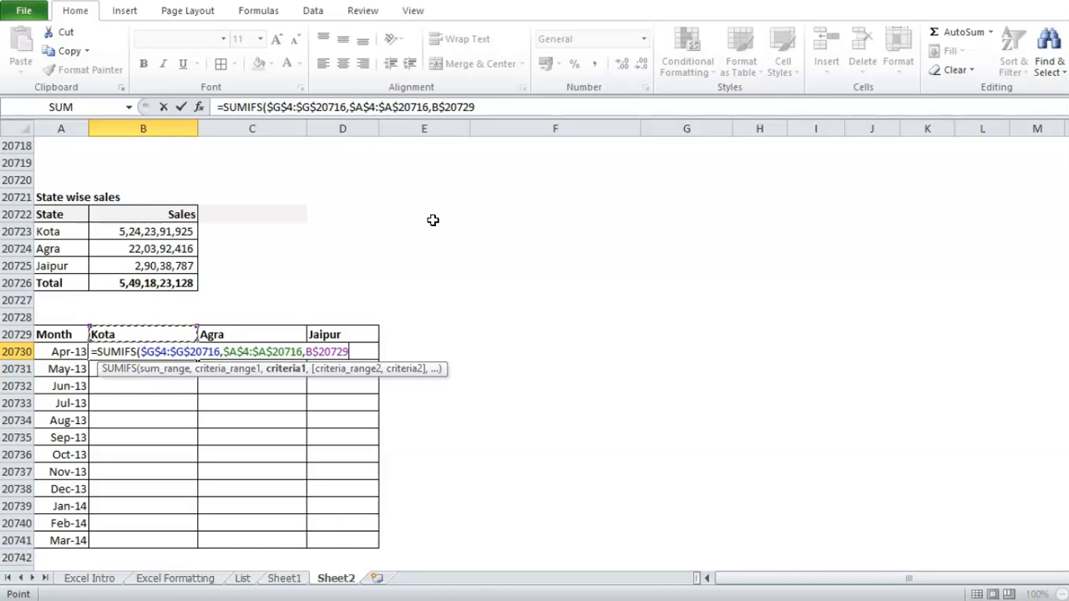
text(,)
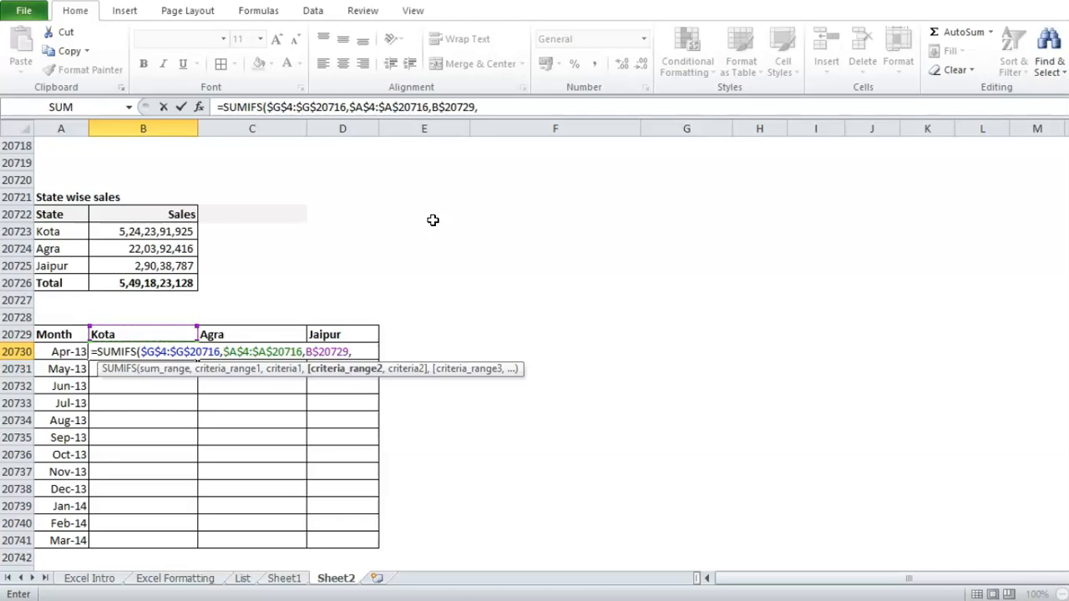
Add the absolute Month range $C$4:$C$20716 as the formula's second criteria range.
key(Up)
key(Up)
key(Up)
key(Right)
key(ctrl+Up)
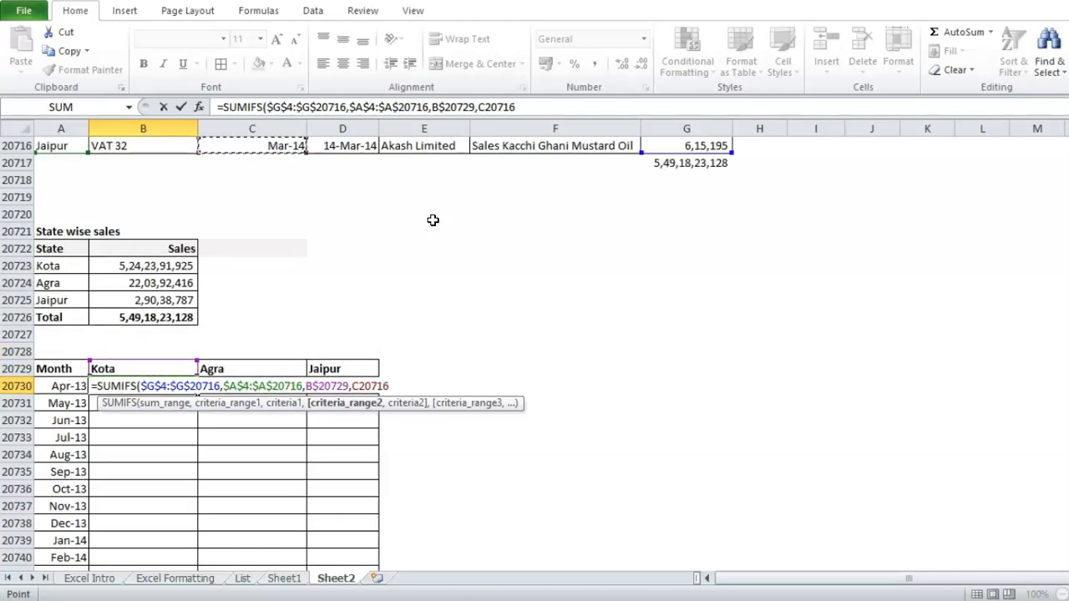
key(ctrl+shift+Up)
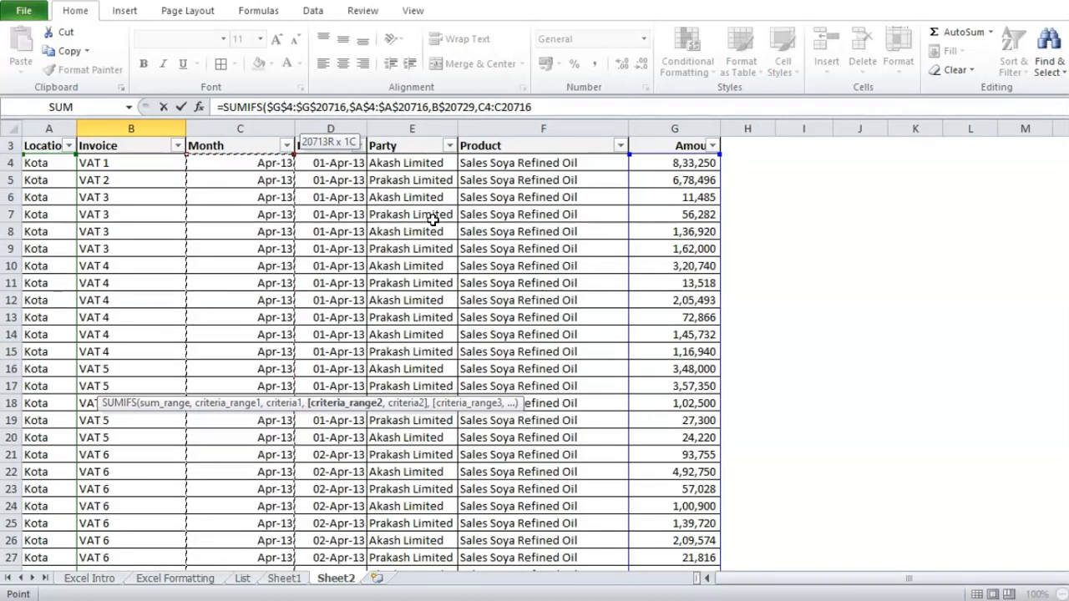
key(F4)
text(,)
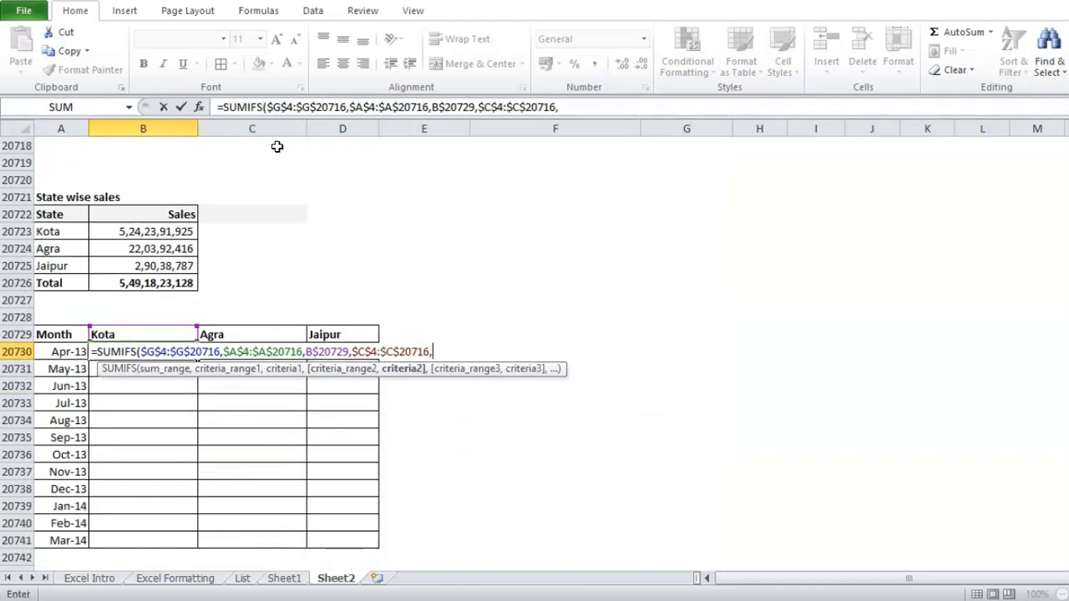
Set the second criterion to the Apr-13 cell as $A20730, locking only the column, and complete the SUMIFS formula.
click(55, 351)
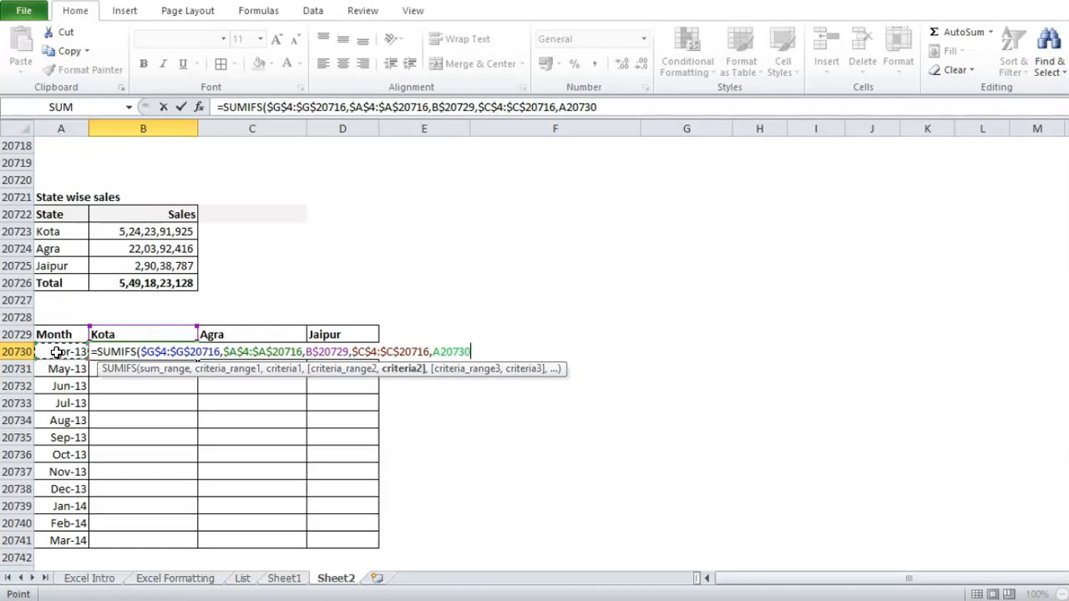
key(F4)
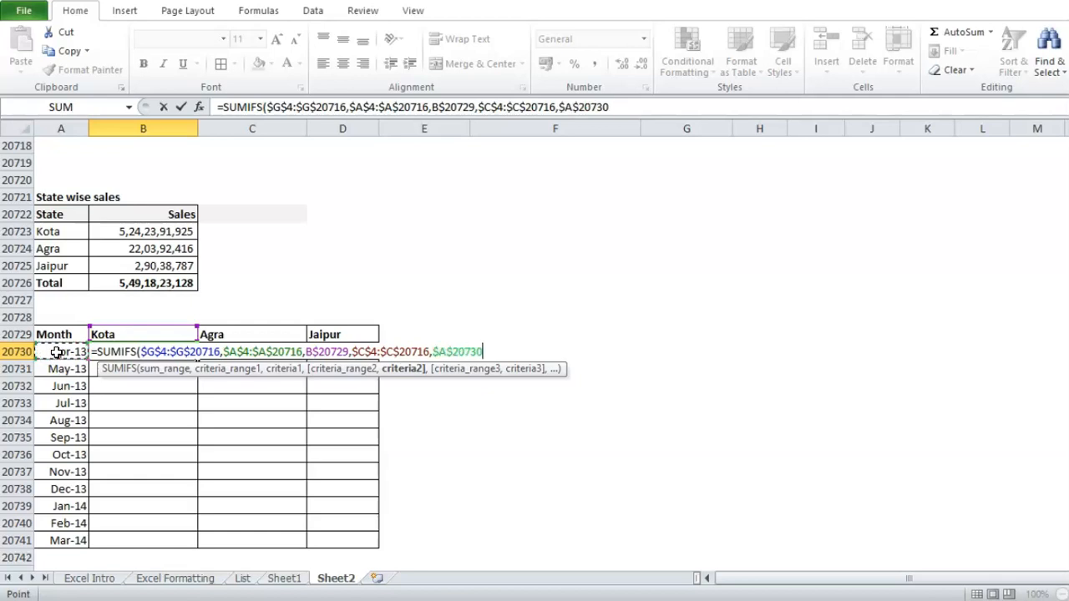
key(F4)
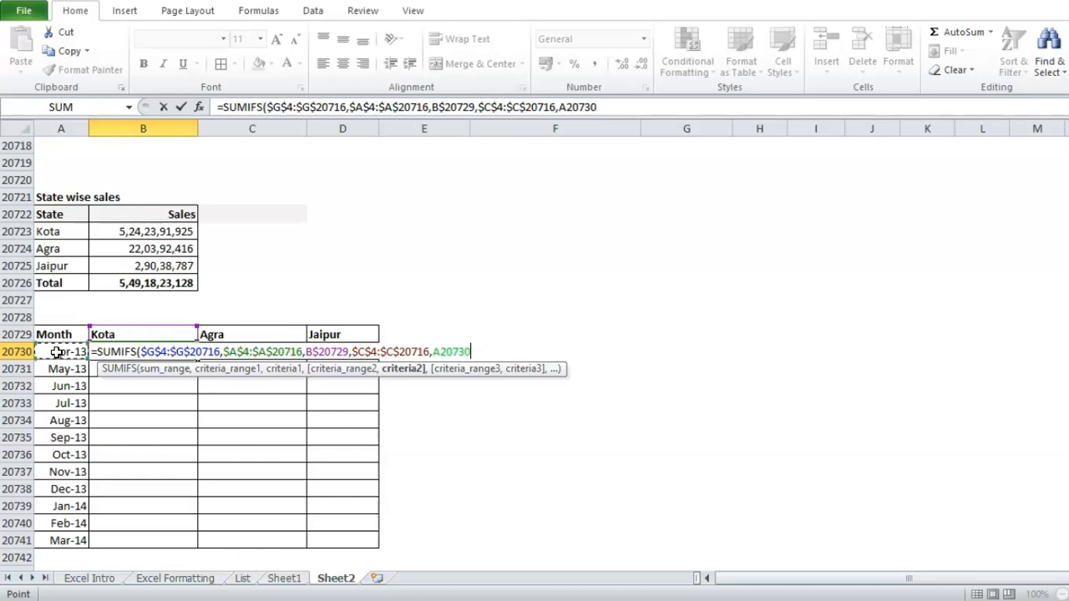
key(F4)
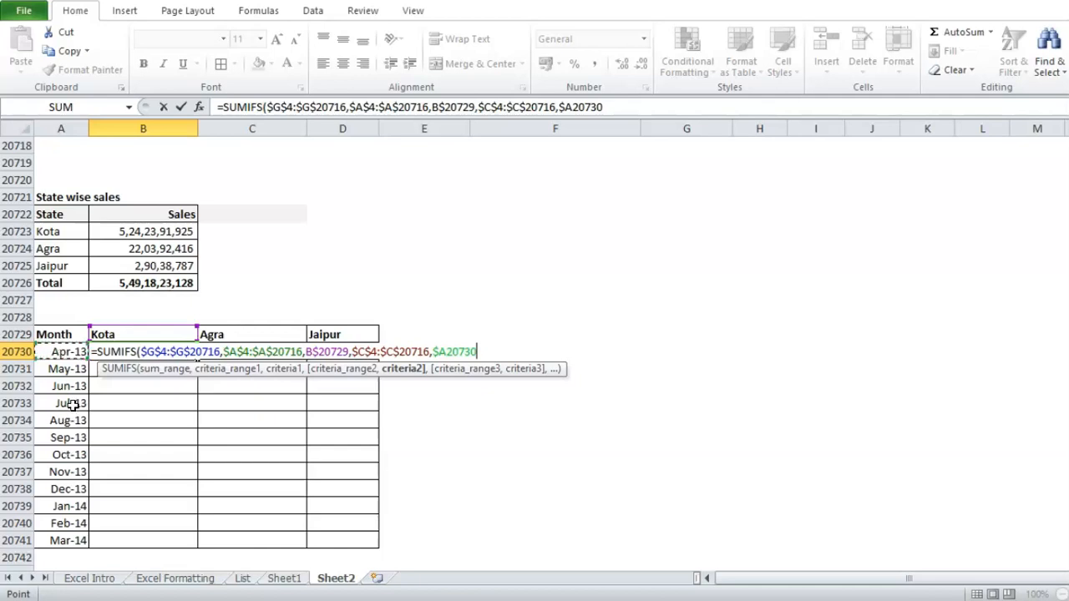
text())
key(Return)
key(Up)
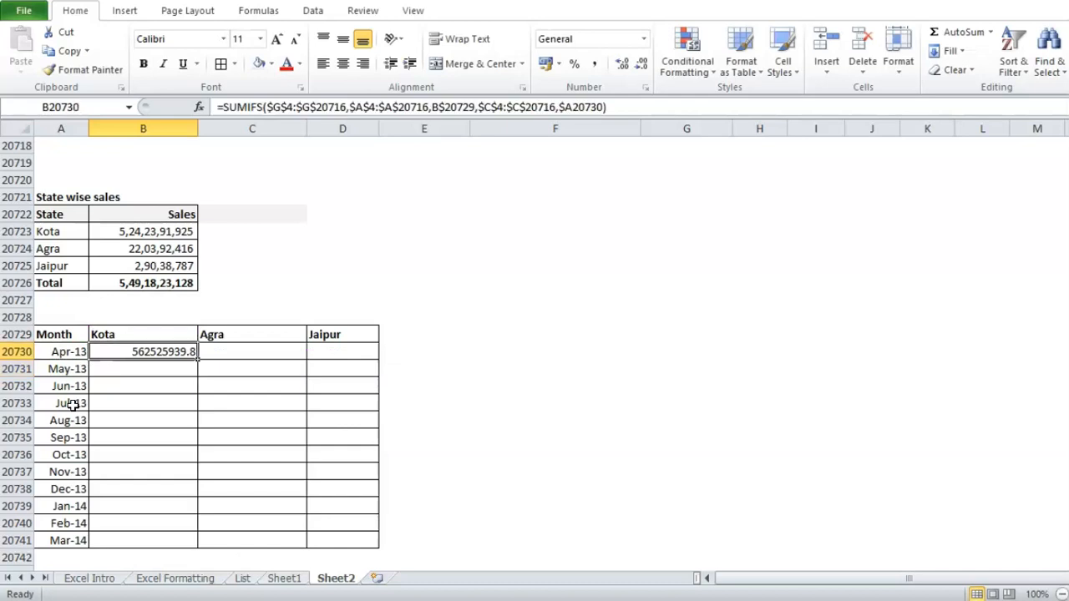
Format B20730 in comma style without decimal places.
click(598, 67)
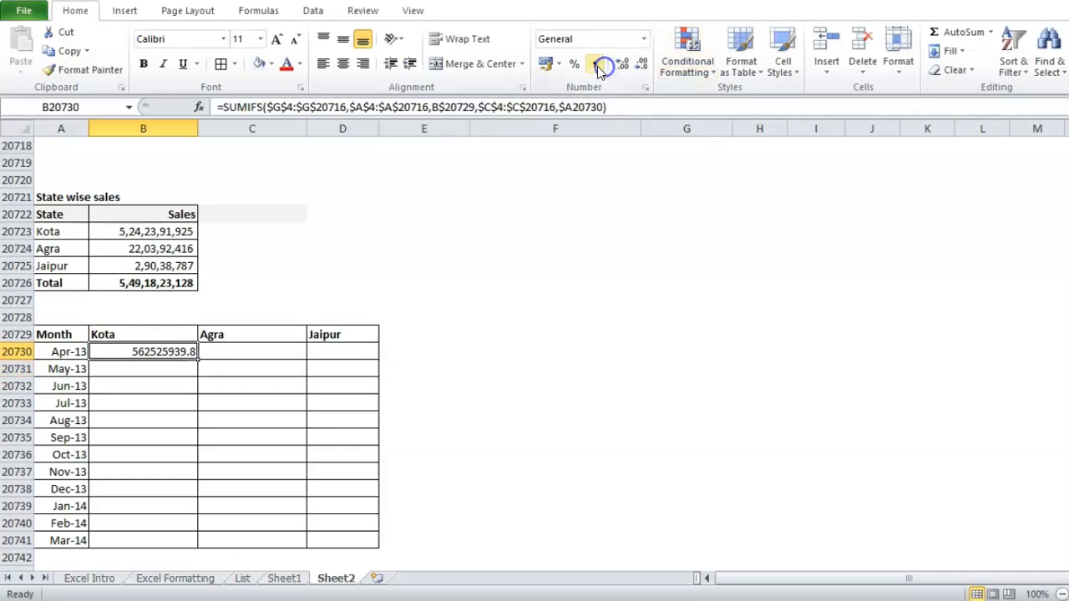
click(641, 65)
click(642, 64)
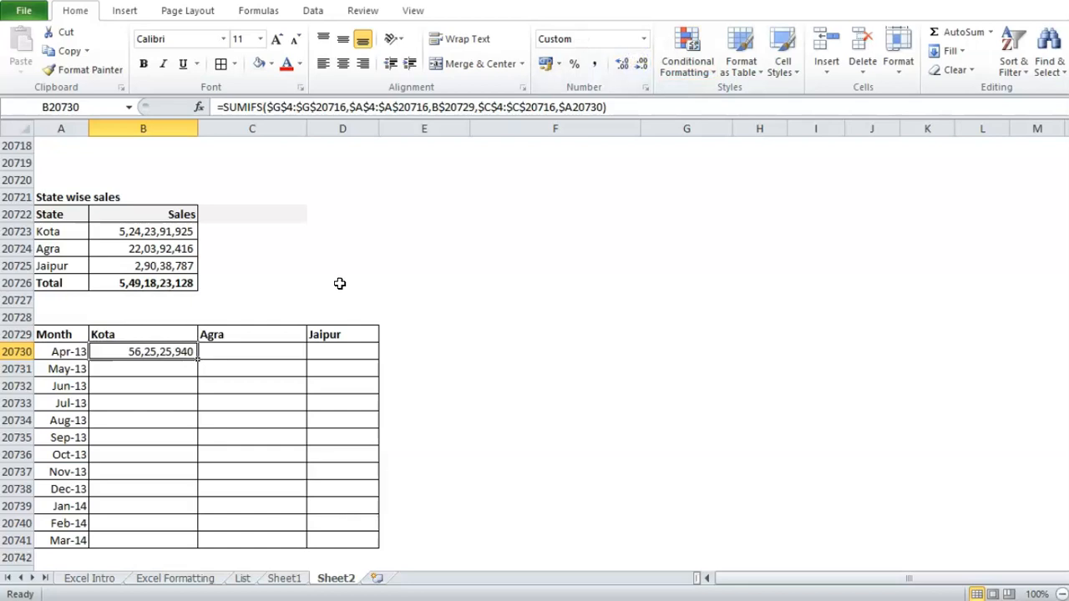
Copy the SUMIFS formula from B20730 down the Kota column through Mar-14 in B20741.
key(ctrl+c)
key(shift+Down)
key(shift+Down)
key(shift+Down)
key(shift+Down)
key(shift+Down)
key(shift+Down)
key(shift+Down)
key(shift+Down)
key(shift+Down)
key(shift+Down)
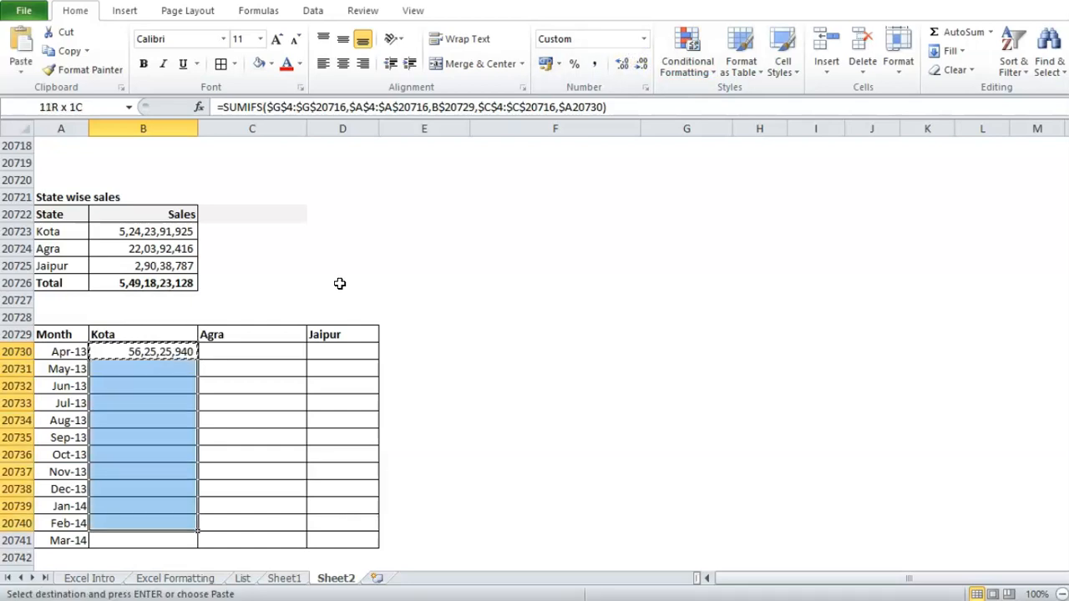
key(shift+Down)
key(Return)
key(Down)
key(Up)
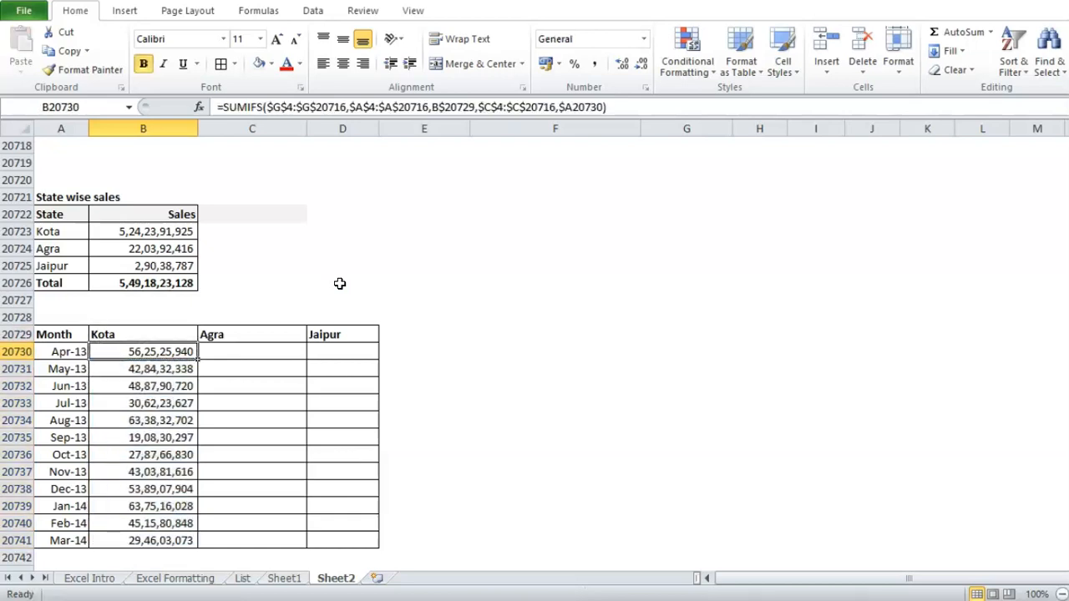
Copy the SUMIFS formula from B20730 into the Agra and Jaipur columns, C20730:D20741.
key(ctrl+c)
key(Right)
key(shift+Right)
key(shift+Down)
key(shift+Down)
key(shift+Down)
key(shift+Down)
key(shift+Down)
key(shift+Down)
key(shift+Down)
key(shift+Down)
key(shift+Down)
key(shift+Down)
key(shift+Down)
key(Return)
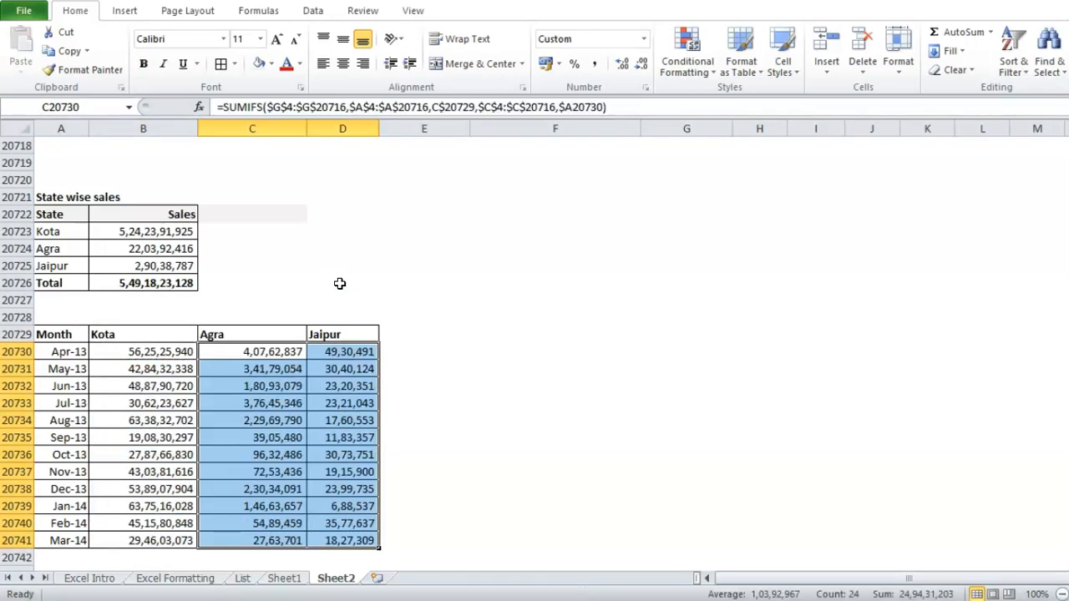
Add the heading "total" in E20729, beside the Jaipur heading.
key(Left)
key(Left)
key(Right)
key(ctrl+Down)
key(Up)
key(Up)
key(ctrl+Up)
key(ctrl+Right)
key(Right)
text(total)
key(Return)
Total the three states' April sales in E20730 with =SUM(B20730:D20730).
text(=)
key(BackSpace)
text(=sum)
key(Tab)
key(Left)
key(Left)
key(shift+Right)
key(shift+Left)
key(Return)
key(Up)
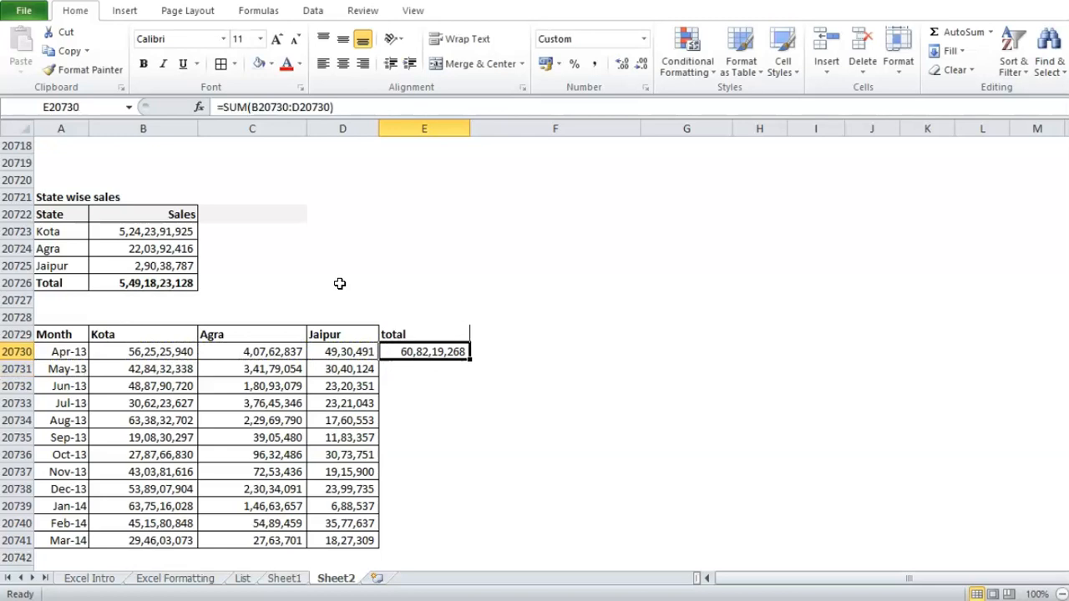
Copy the row total formula from E20730 down the total column through E20741.
key(ctrl+c)
key(Left)
key(ctrl+Down)
key(Right)
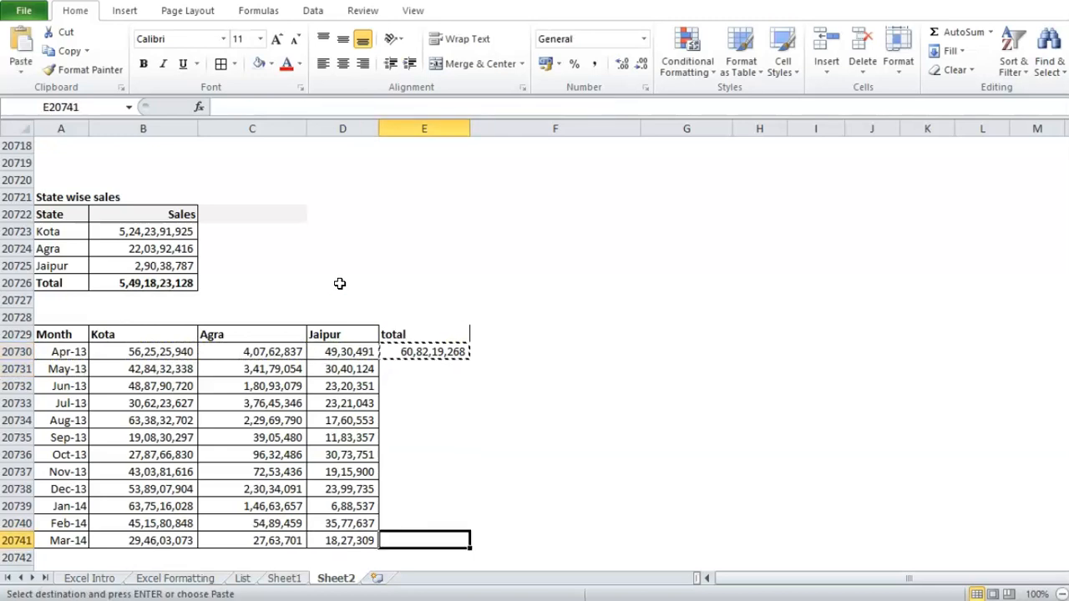
key(ctrl+shift+Up)
key(Return)
Add a bold grand total in E20742 with =SUM(E20730:E20741).
key(Down)
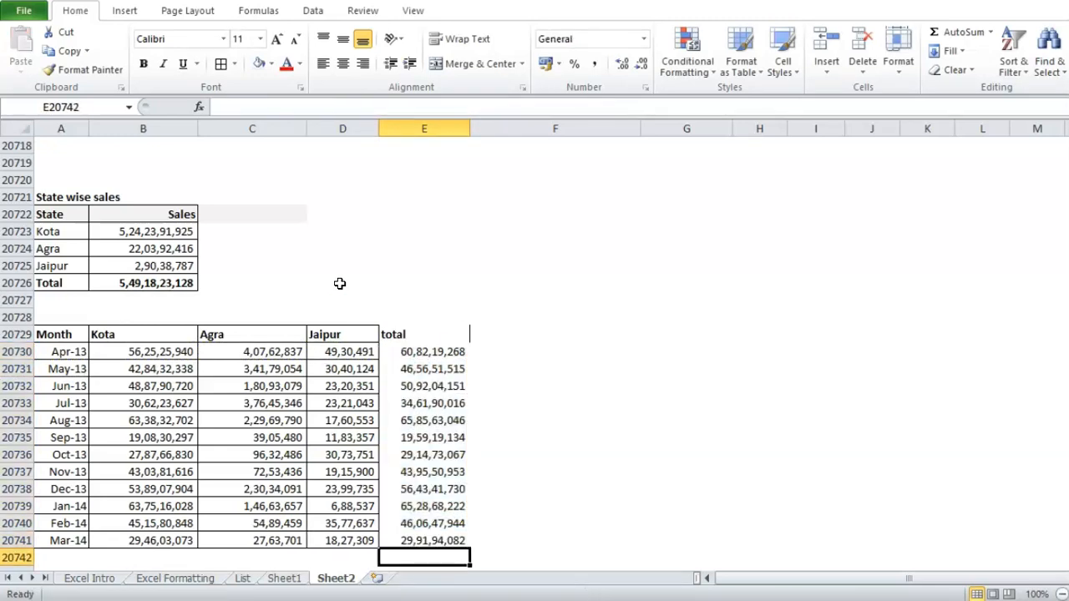
text(=s)
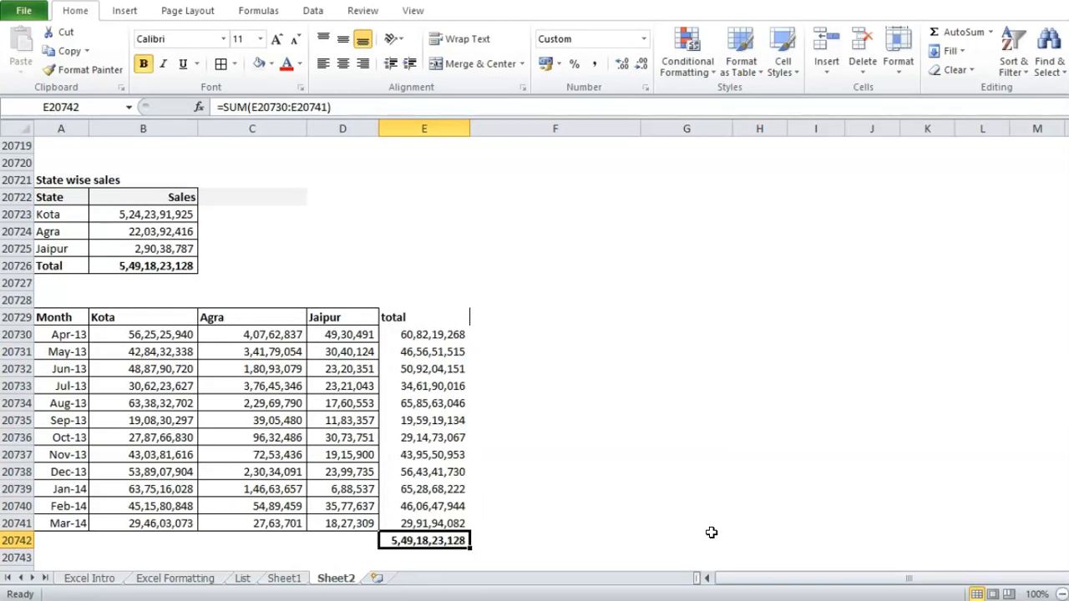
key(ctrl+Up)
key(ctrl+Up)
key(ctrl+Down)
key(ctrl+Down)
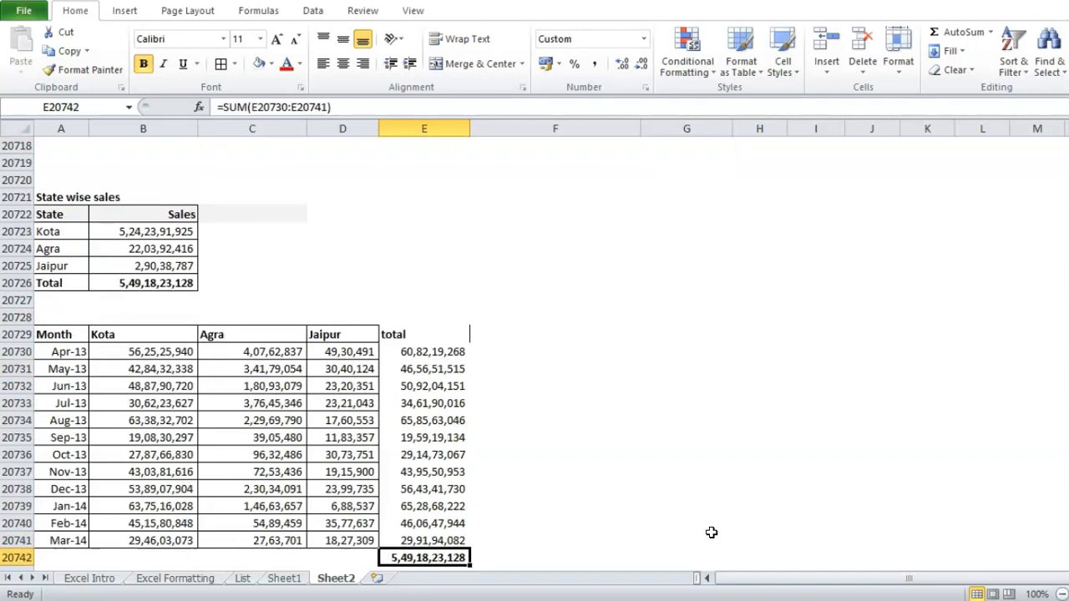
Make the sales register's grand total in G20717 bold.
key(ctrl+Up)
key(ctrl+Up)
key(Down)
key(Right)
key(Right)
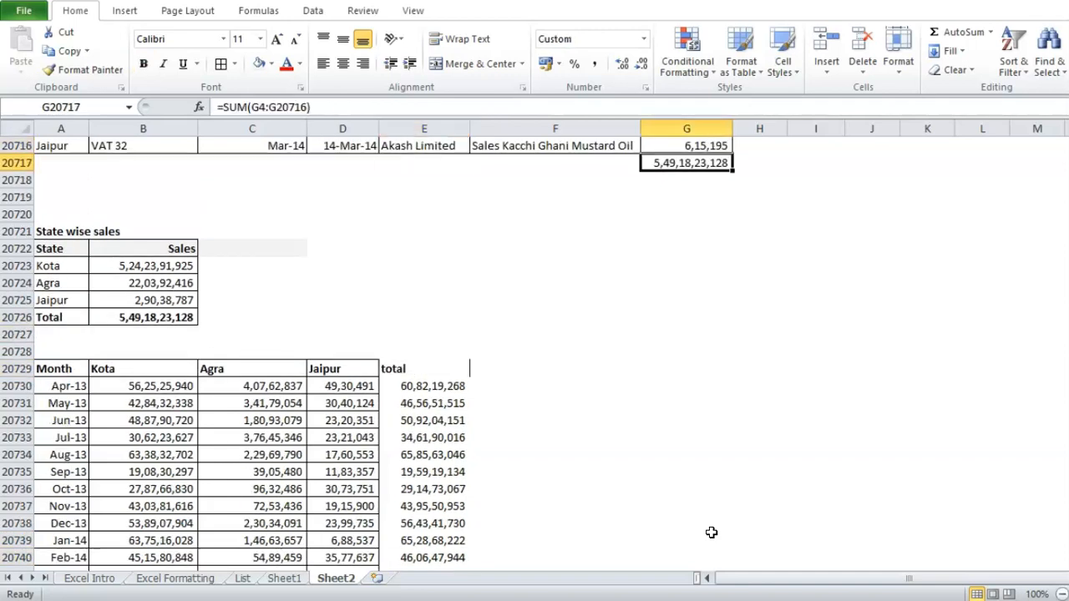
key(ctrl+b)
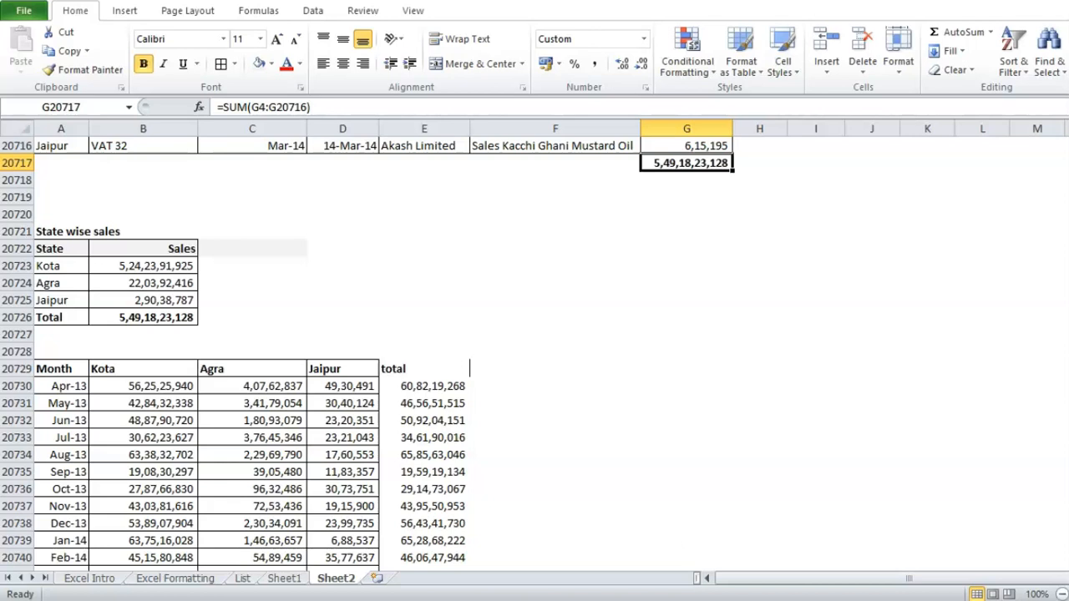
Capitalise the header in E20729 to "Total" and right-align it.
click(410, 369)
double_click(393, 367)
drag(389, 366, 368, 363)
text(T)
key(Return)
key(Up)
click(363, 63)
Apply all borders to the month-wise sales table A20729:E20741.
drag(61, 368, 425, 521)
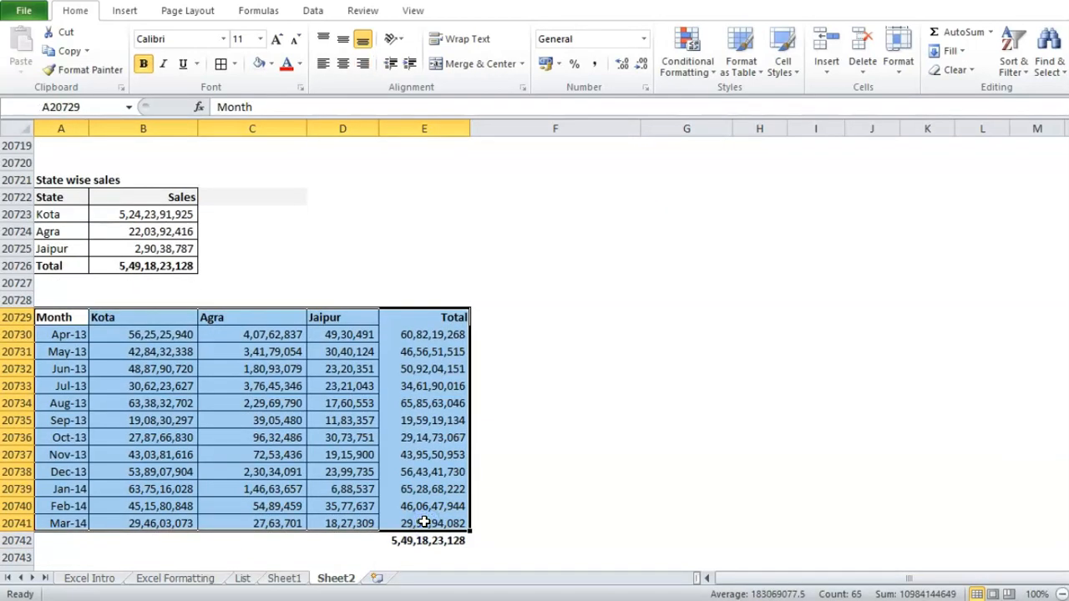
key(alt+h)
key(b)
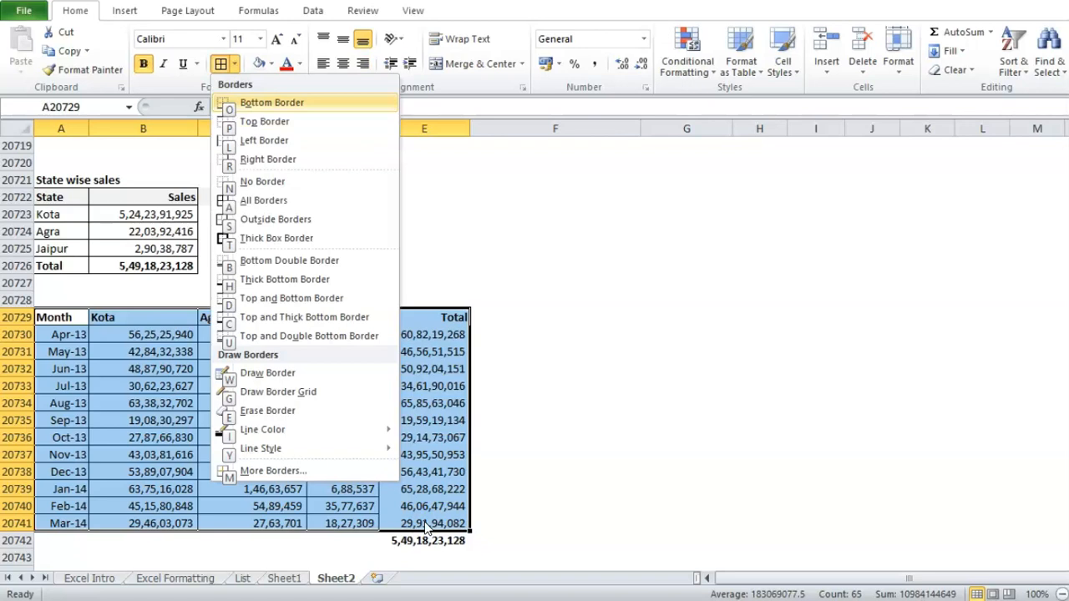
key(a)
key(shift+BackSpace)
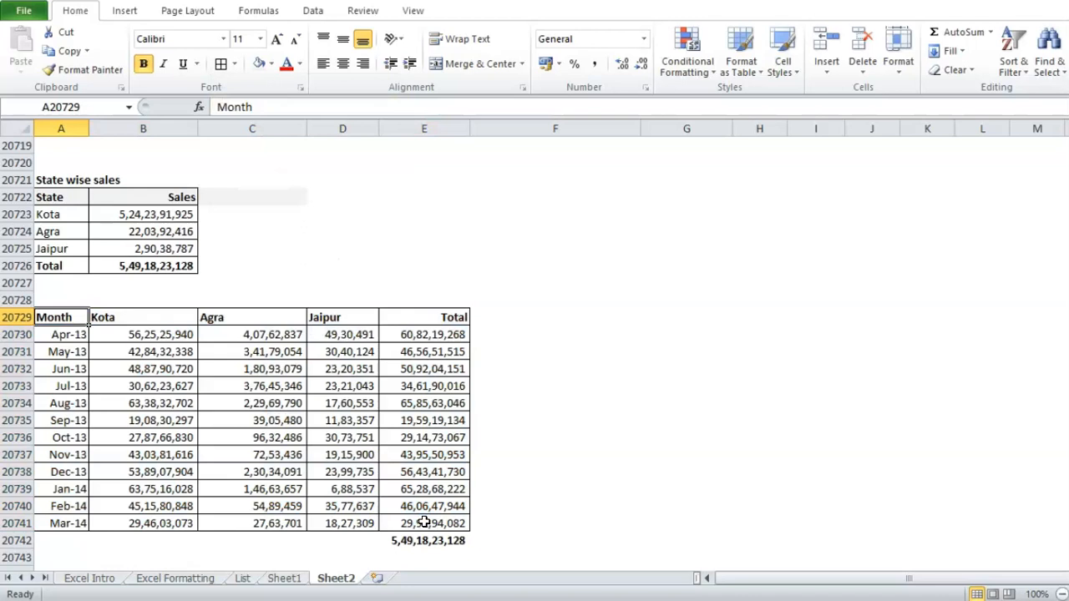
Examine the SUMIFS formula and its referenced cells in Kota's April cell B20730, keeping the formula as it is.
key(Down)
key(Right)
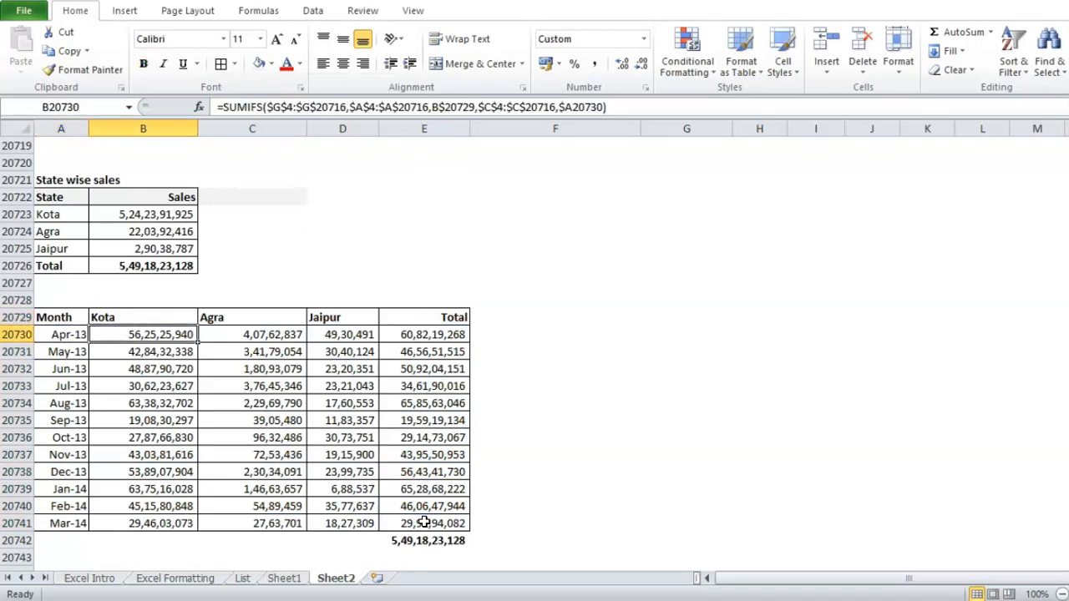
key(F2)
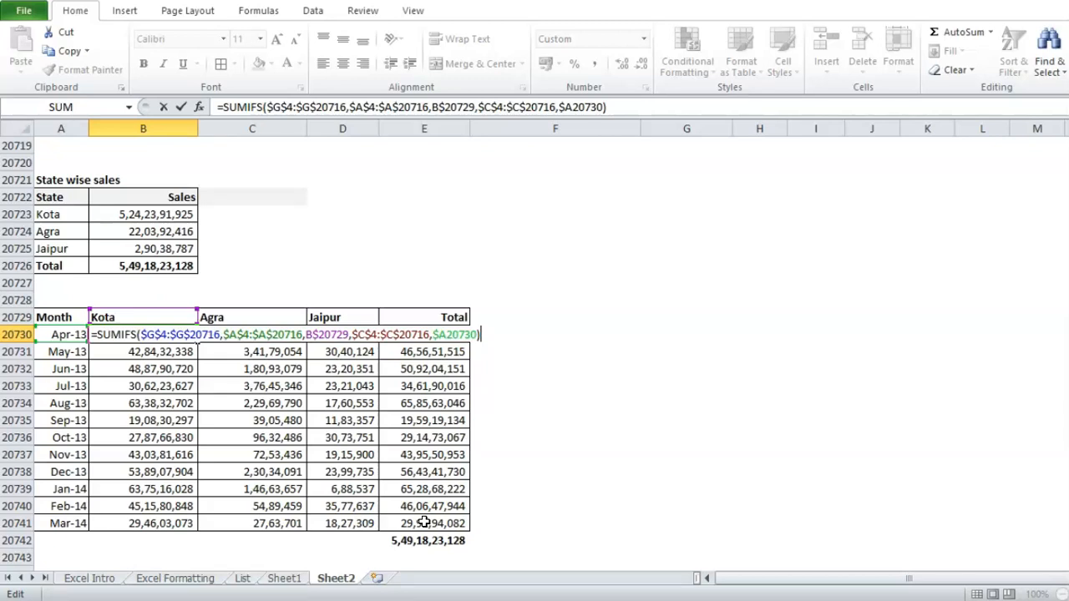
key(ctrl+Return)
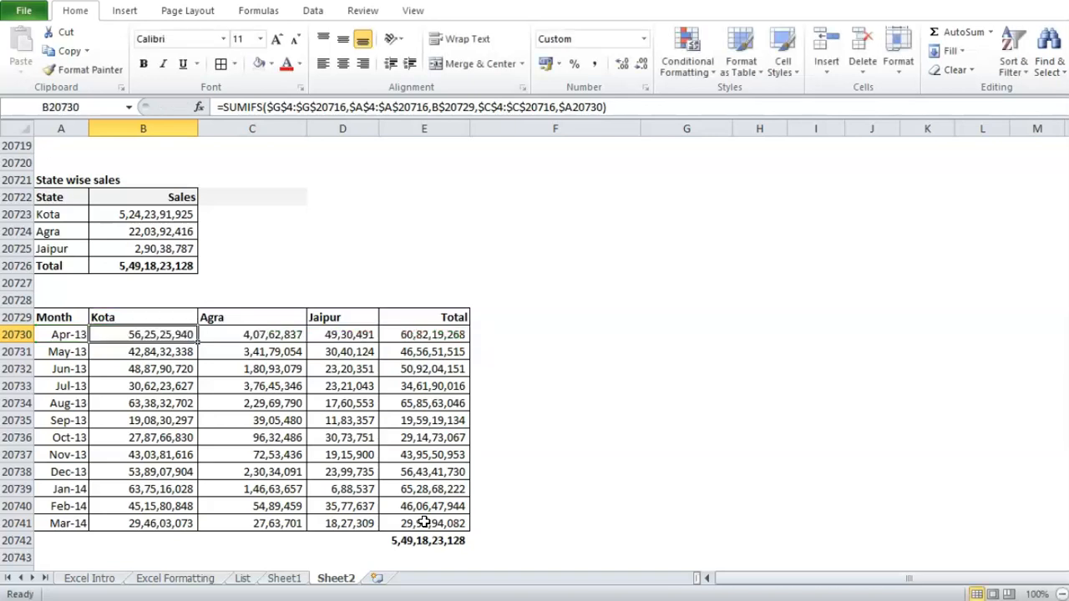
Enter a bold "Total" label in B20742 below the Kota column.
key(ctrl+Down)
key(Down)
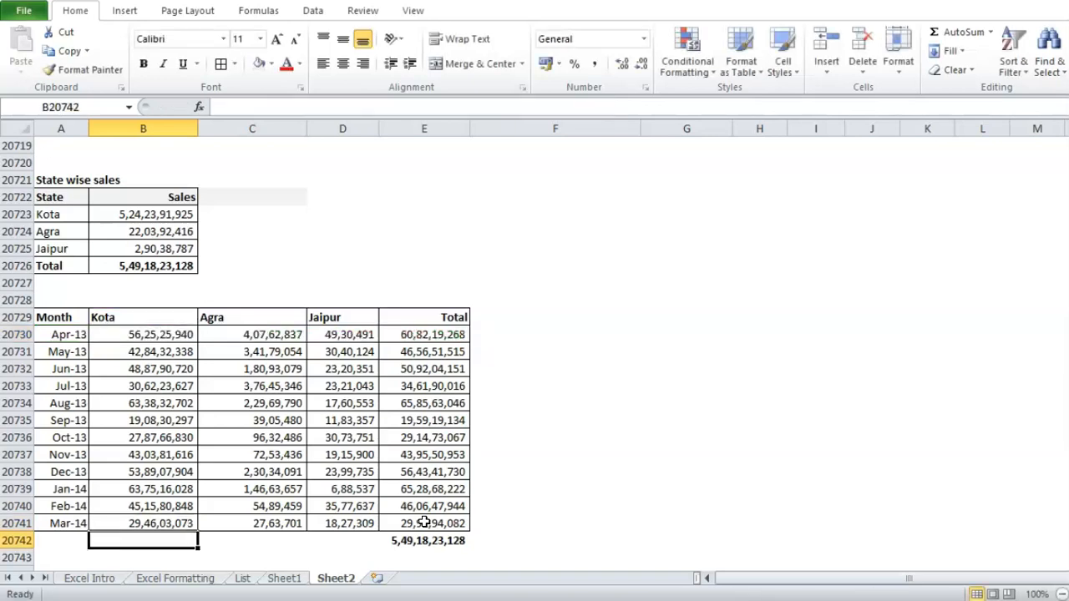
text(Total)
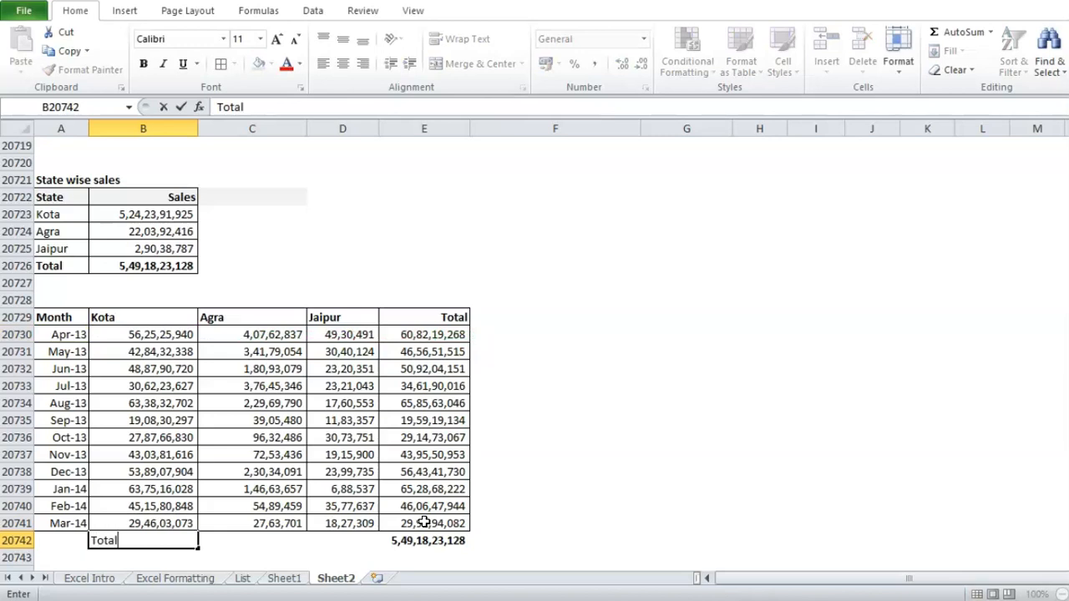
key(Return)
key(Up)
key(ctrl+b)
Apply all borders to the total row A20742:E20742.
key(Left)
key(ctrl+shift+Right)
key(ctrl+shift+Right)
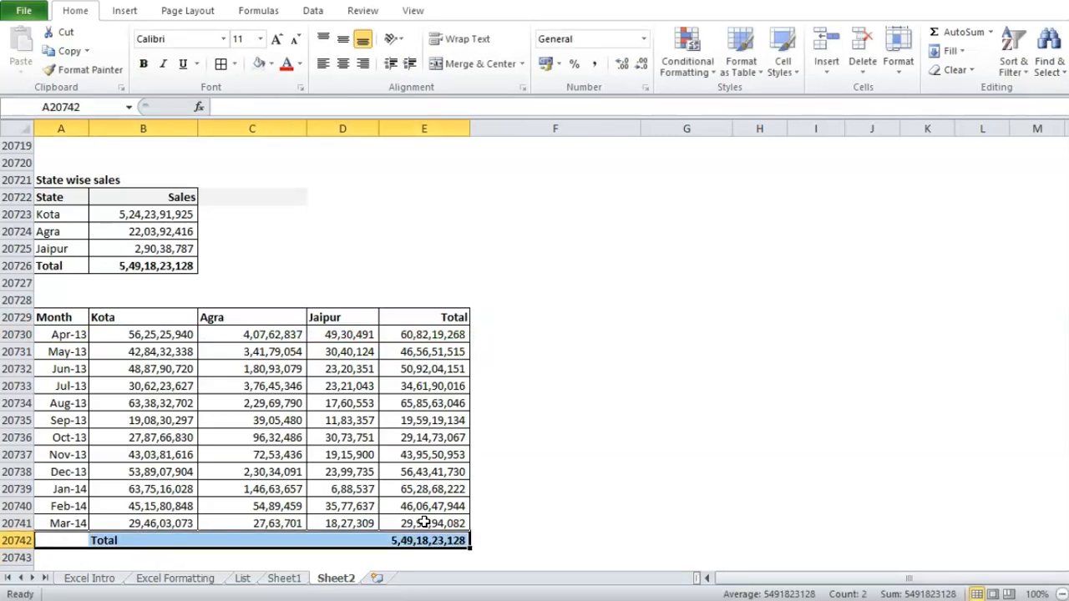
key(Tab)
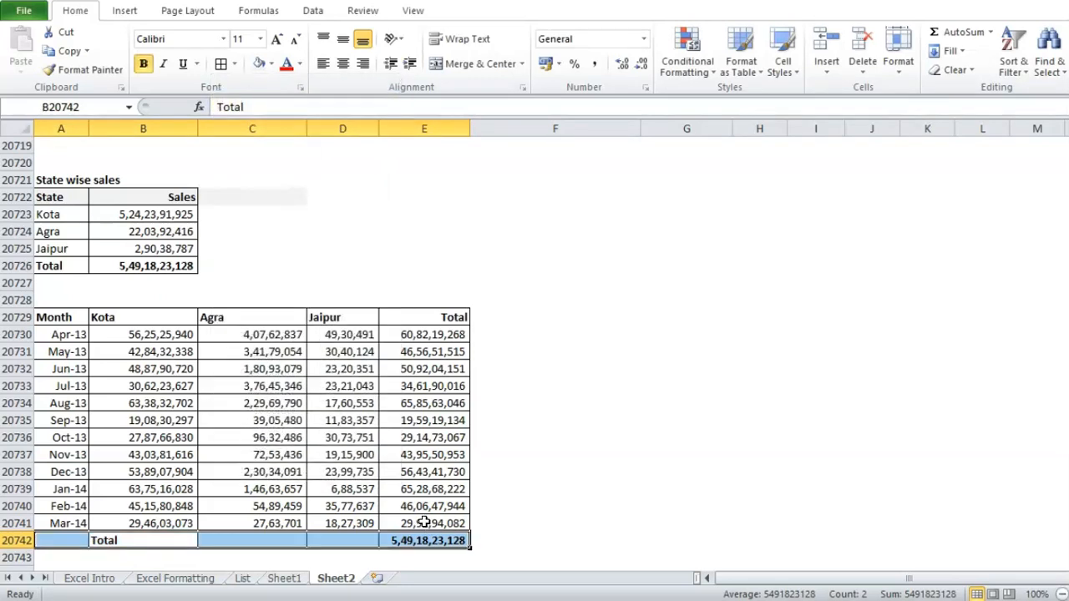
key(ctrl+Up)
key(ctrl+Up)
key(Right)
key(Up)
key(Up)
key(ctrl+c)
key(Up)
key(Up)
key(Return)
key(Right)
key(Right)
key(Left)
key(Left)
key(Down)
key(Down)
key(Down)
key(Down)
key(Down)
key(Down)
key(Down)
Fill the month-wise table's header row A20729:E20729 with the light tan theme colour.
key(ctrl+Left)
key(ctrl+shift+Right)
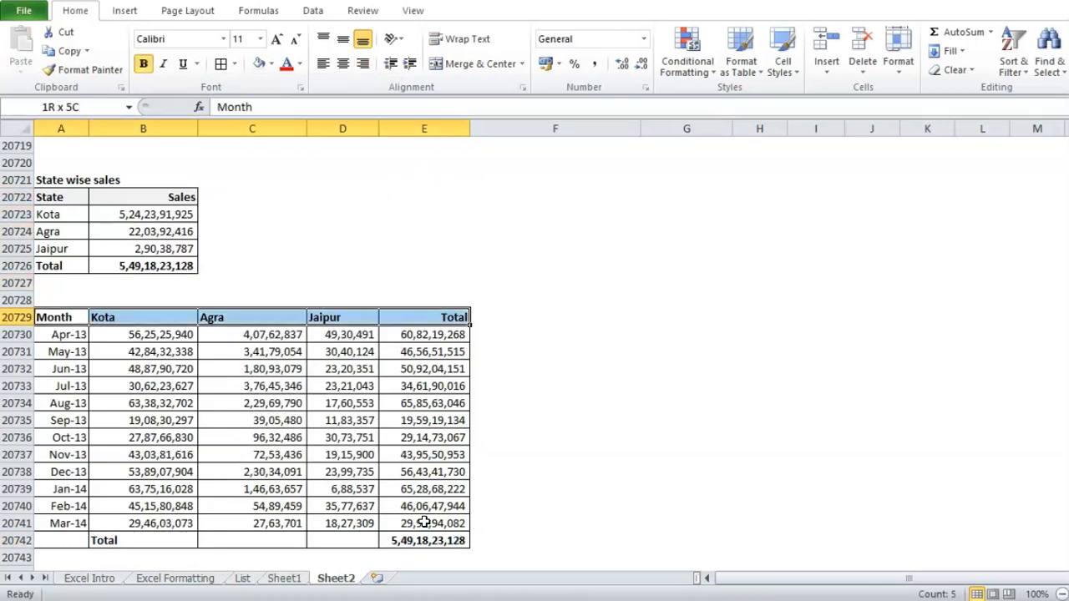
click(269, 65)
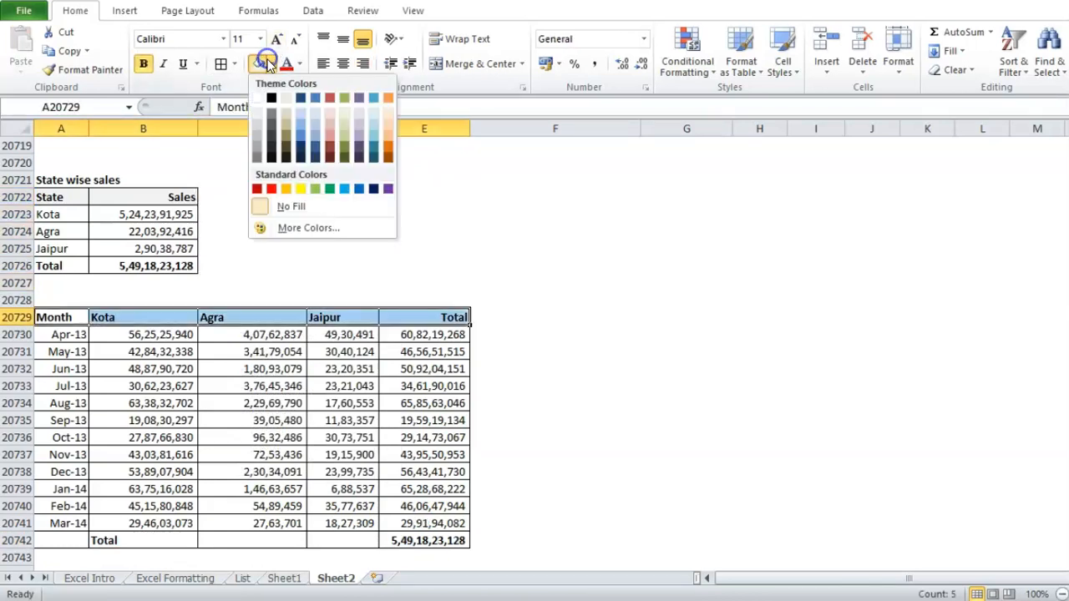
click(287, 98)
click(161, 193)
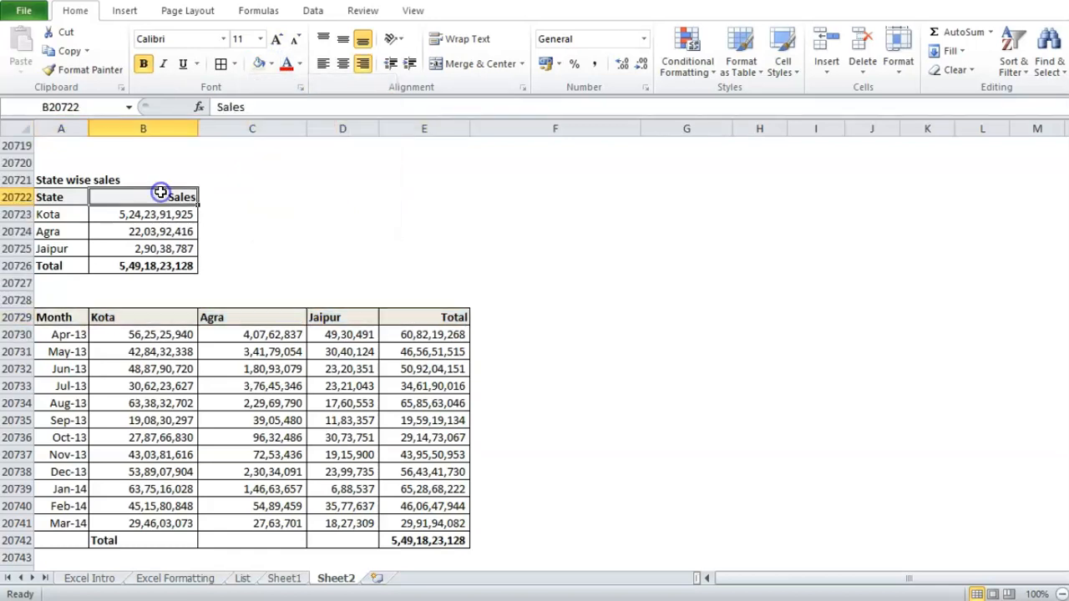
click(15, 318)
click(41, 318)
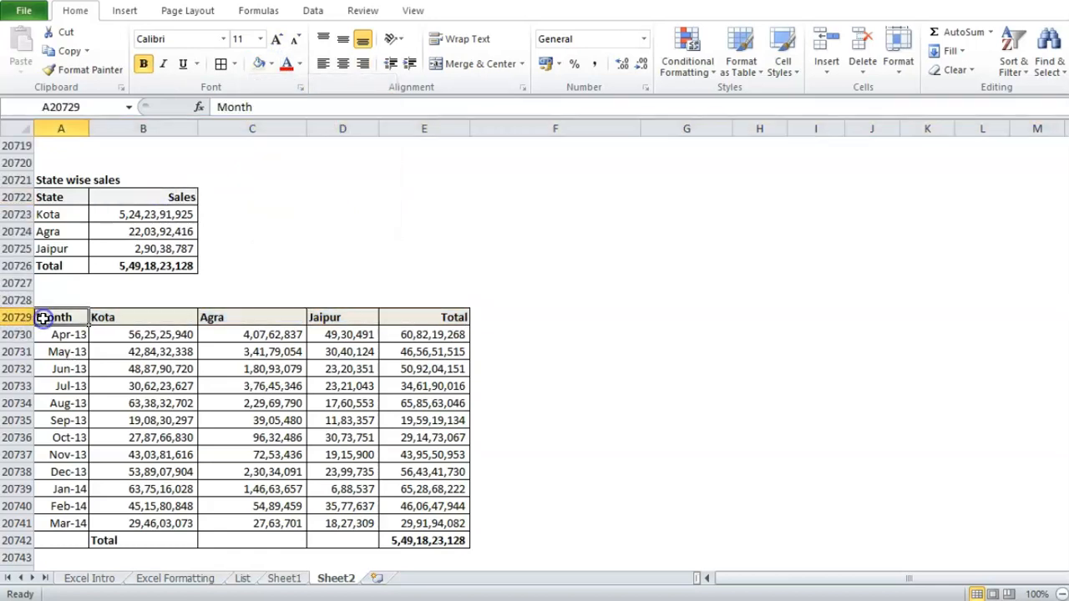
Go to the start of the sales register and examine the entries in its Month column.
key(ctrl+Up)
key(ctrl+Home)
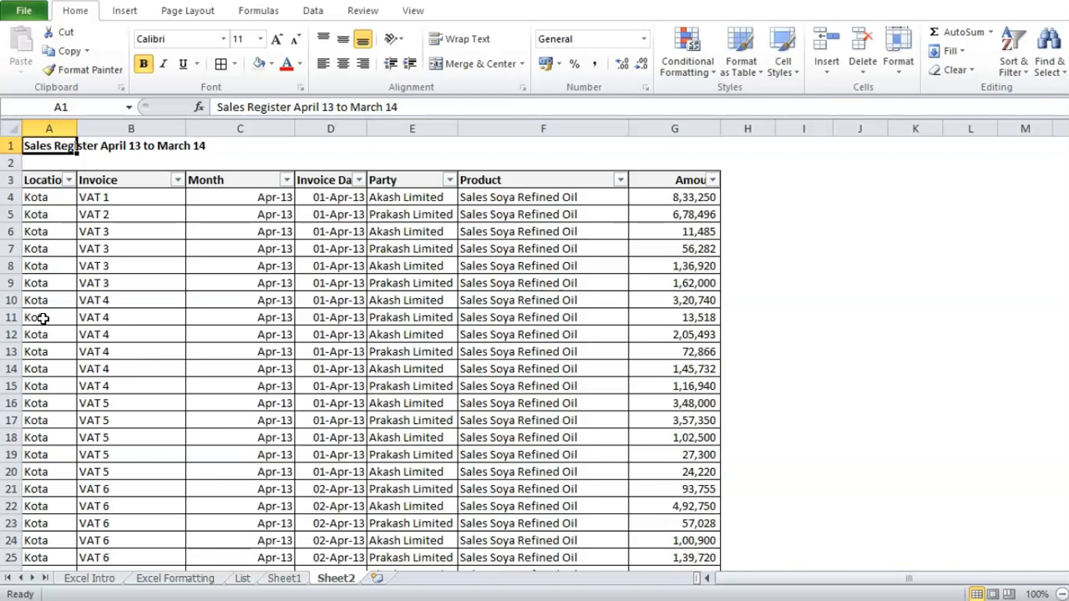
key(Right)
key(Right)
key(Right)
key(Left)
key(Down)
key(Down)
key(Down)
key(Down)
key(Down)
key(Down)
key(Down)
key(Down)
key(Down)
key(Down)
key(Down)
key(Down)
key(ctrl+Up)
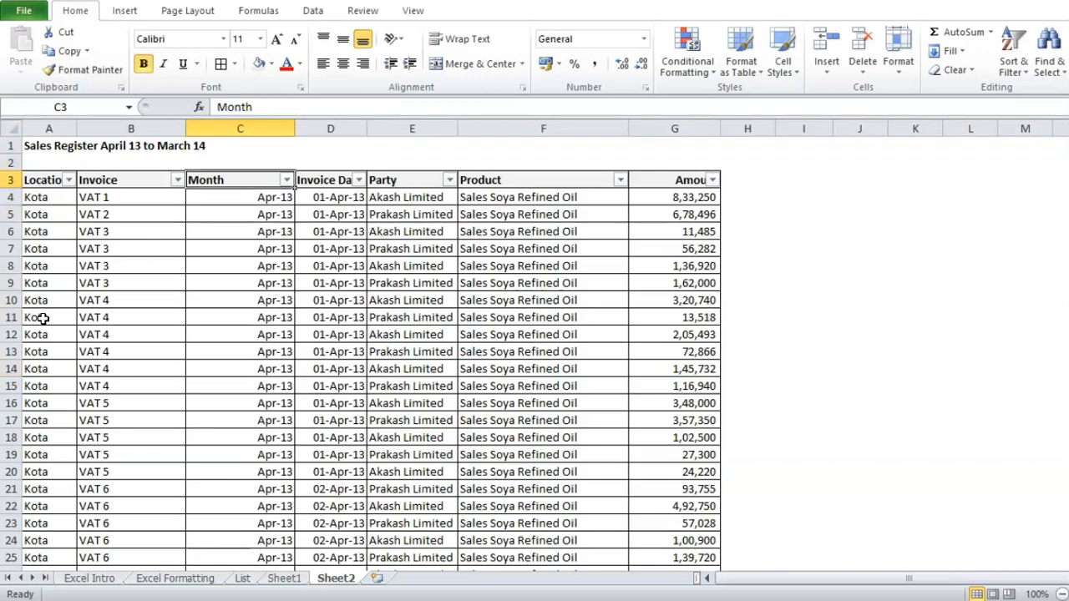
Return to the month-wise summary table below the register and save the workbook.
key(ctrl+Left)
key(ctrl+Down)
key(ctrl+Down)
key(ctrl+Down)
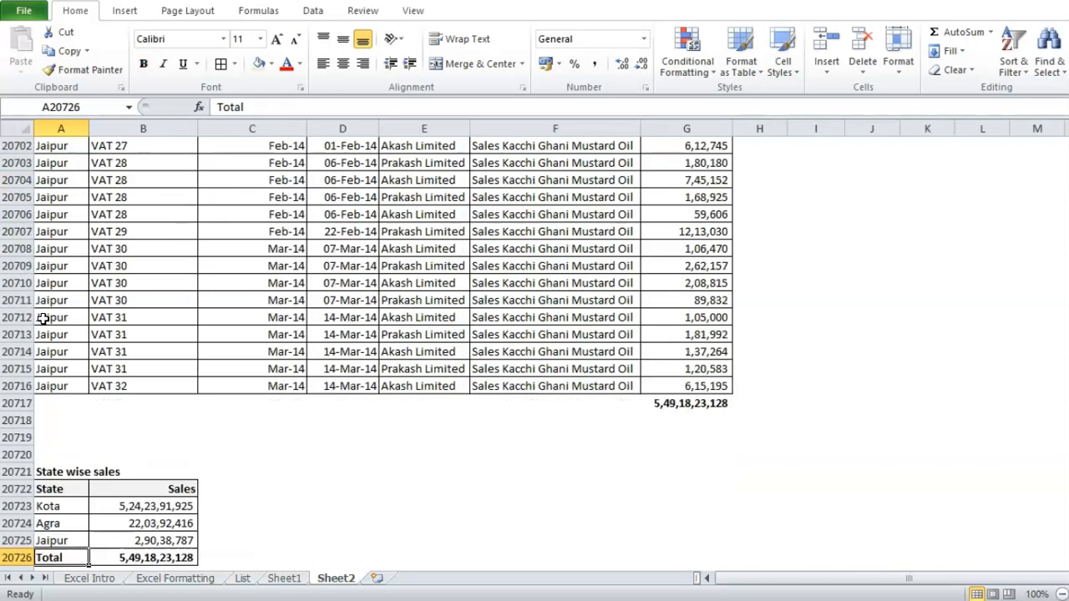
key(ctrl+Down)
key(ctrl+Down)
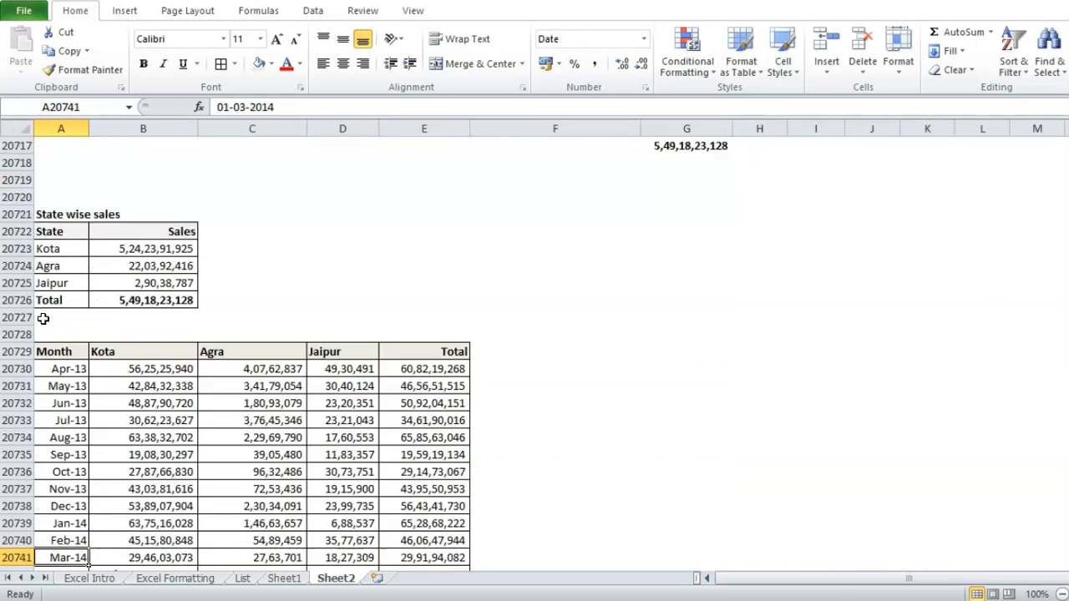
key(ctrl+s)
Review the summary tables and the sales register from the bottom of the sheet up to the register's header row.
key(ctrl+Down)
key(ctrl+Up)
key(ctrl+Up)
key(ctrl+Up)
key(ctrl+Up)
key(ctrl+Up)
key(ctrl+Up)
key(ctrl+Up)
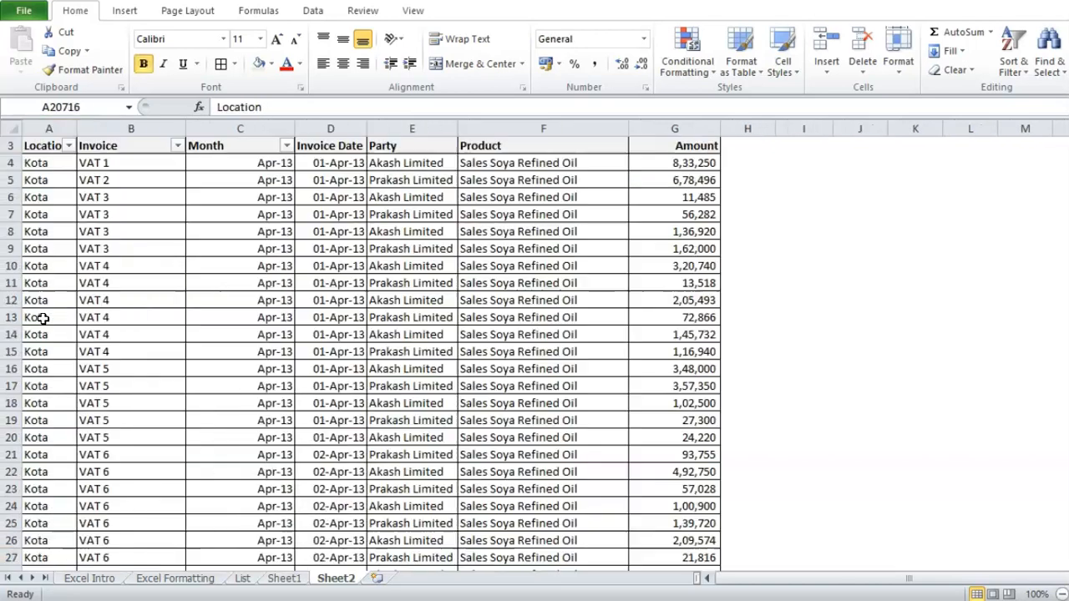